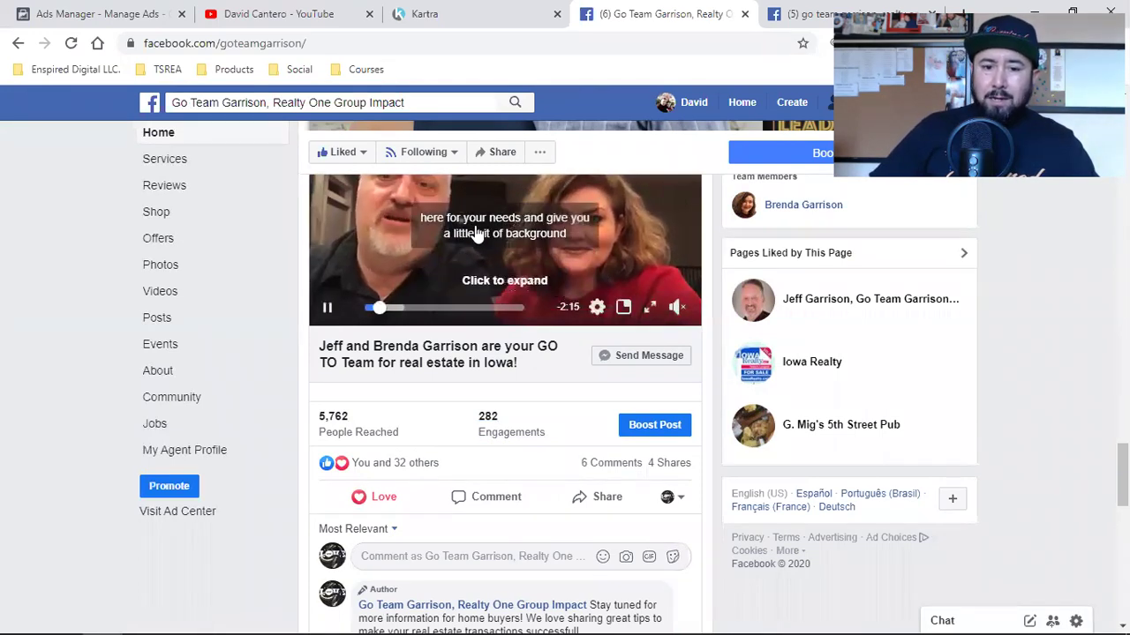
# Step: Open the Go To Team introduction video from the page's post and check its view count
pyautogui.click(392, 236)
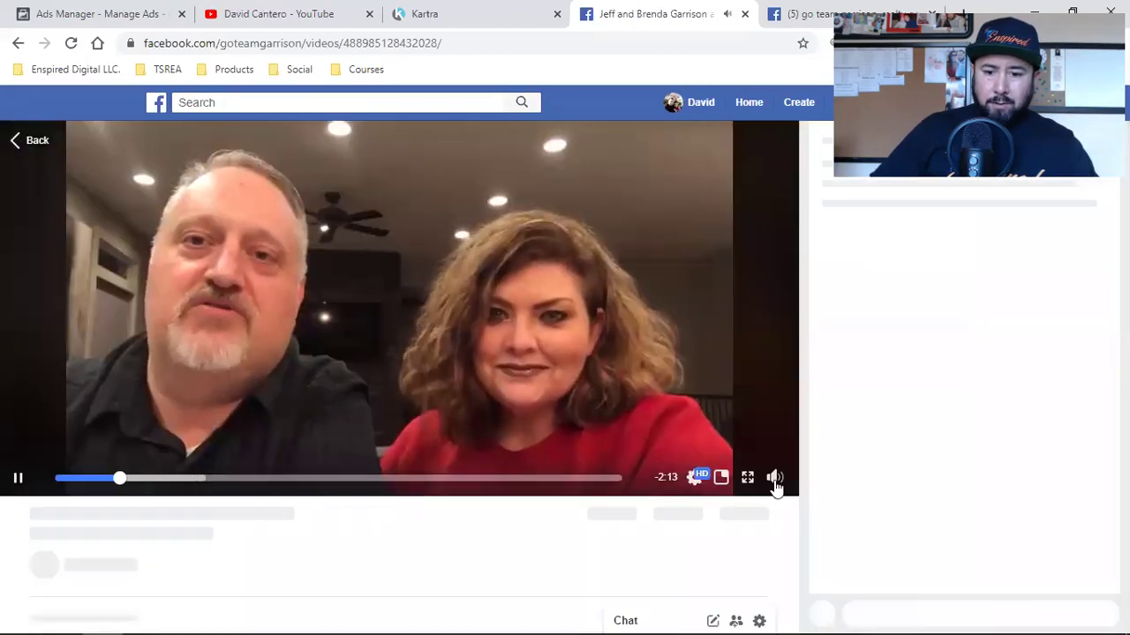
pyautogui.scroll(-1, 205, 528)
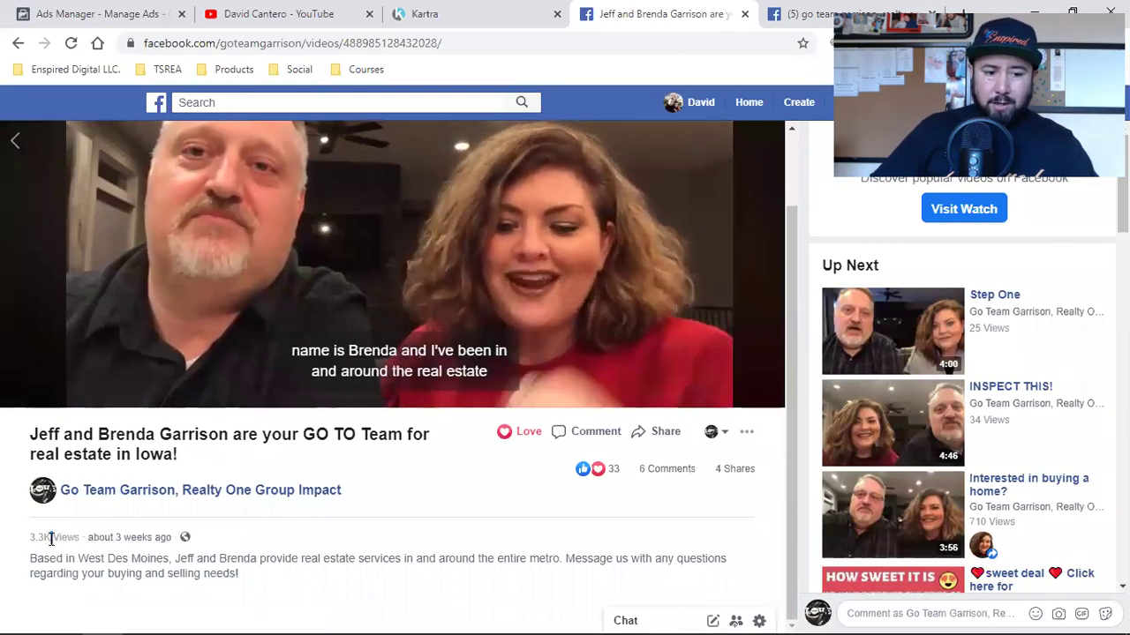
pyautogui.tripleClick(51, 538)
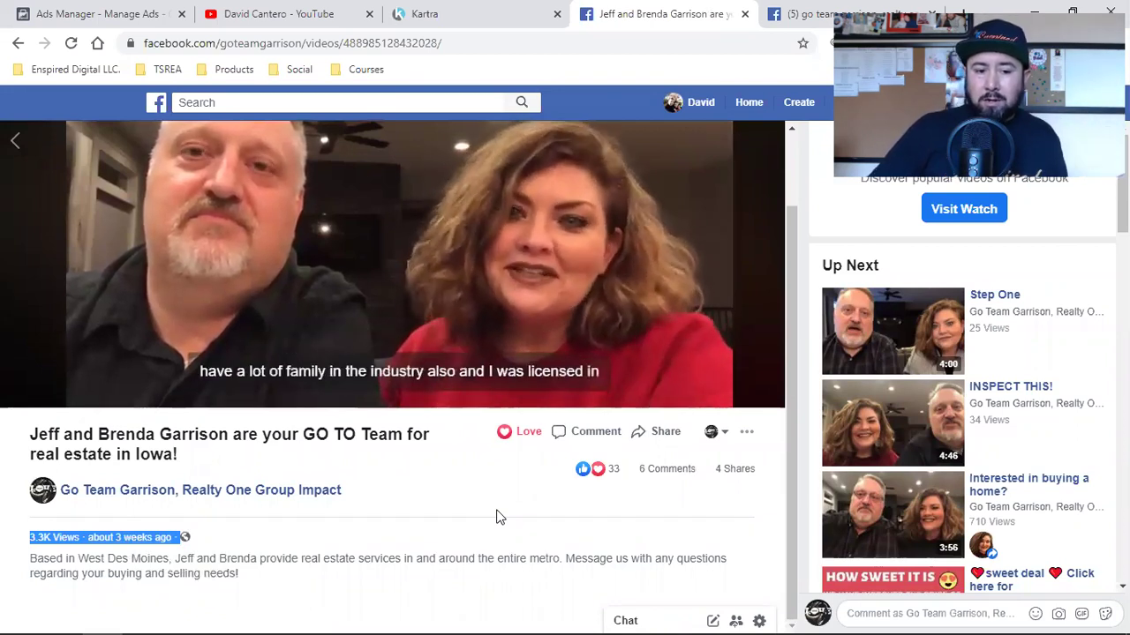
# Step: Switch to Ads Manager and open the campaign list of the TSREA Clients ad account
pyautogui.click(62, 10)
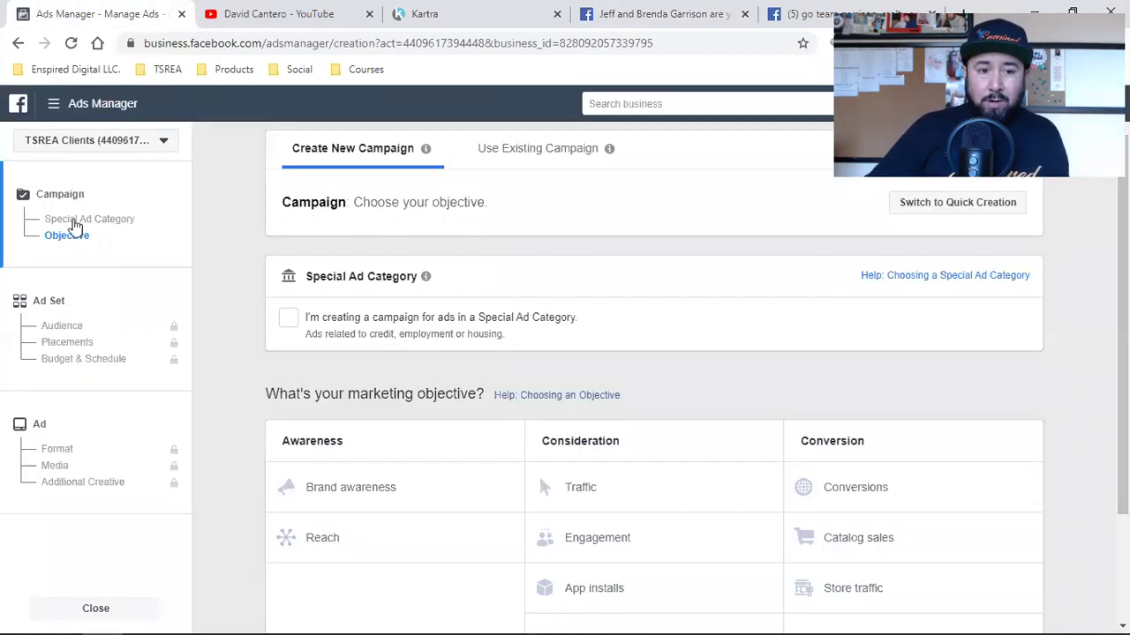
pyautogui.click(53, 103)
pyautogui.click(192, 379)
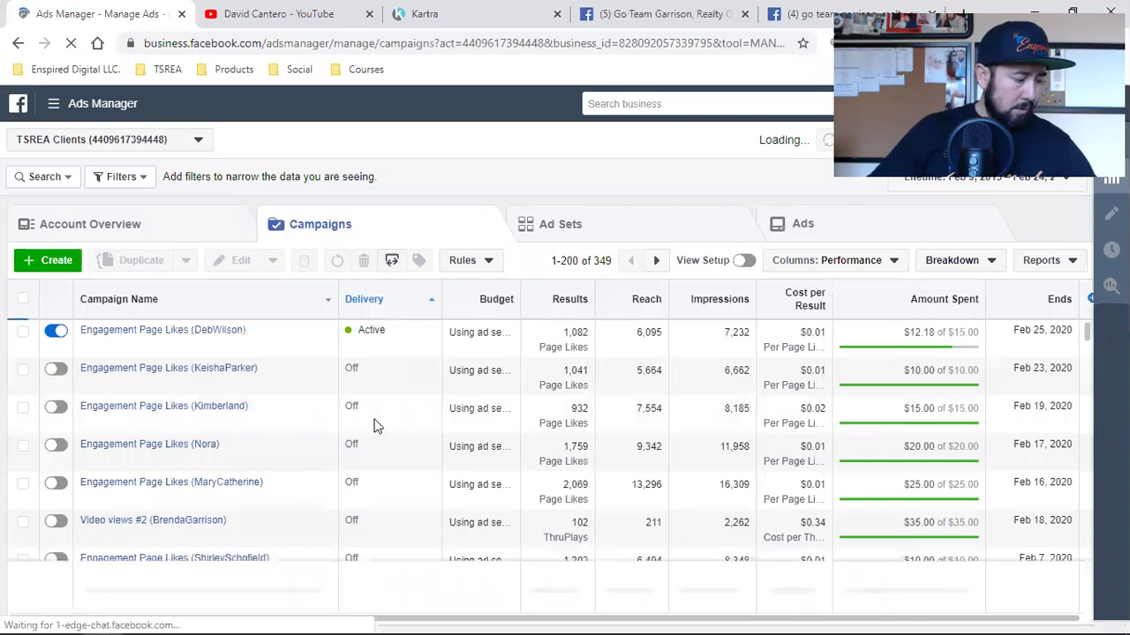
# Step: Find the Video views INTRO campaign in the campaign list and select it
pyautogui.moveTo(374, 426)
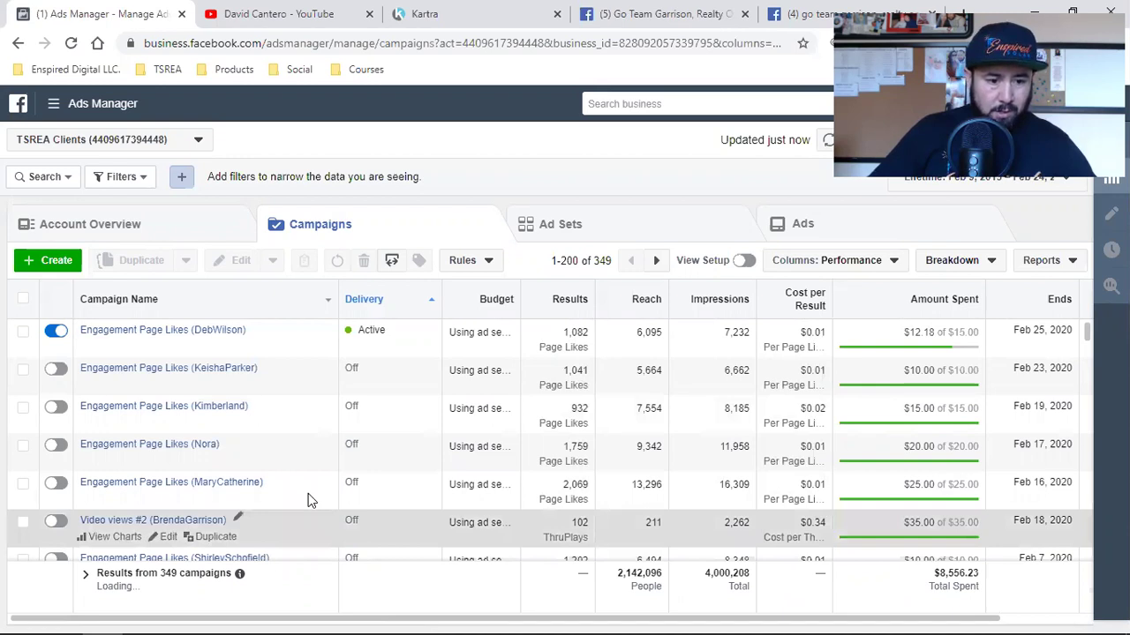
pyautogui.scroll(-2, 308, 496)
pyautogui.scroll(-2, 308, 501)
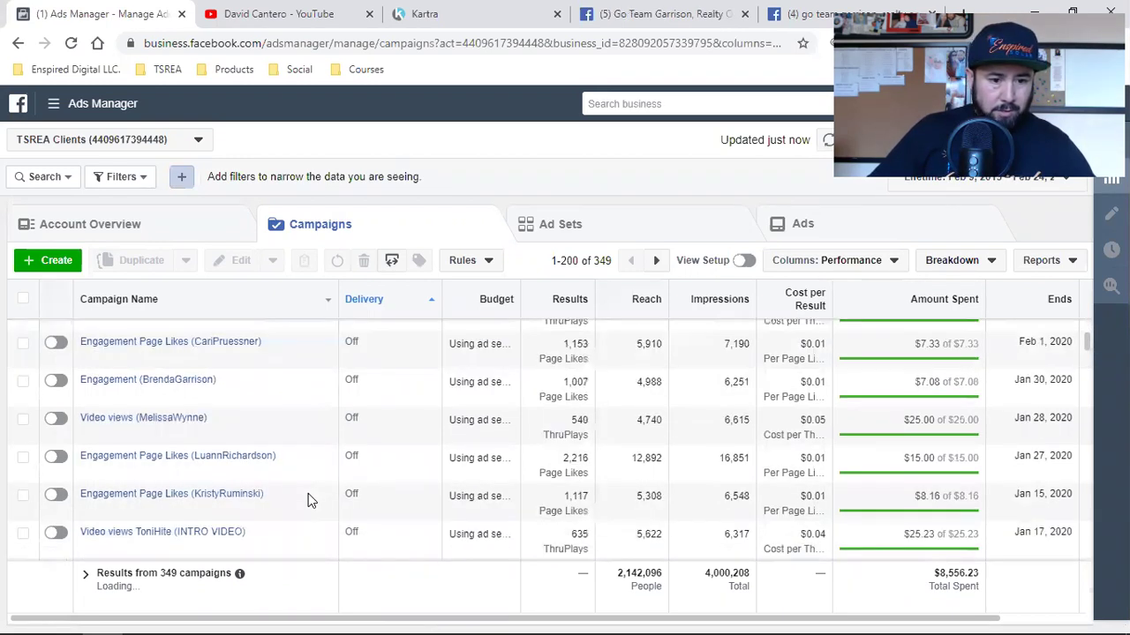
pyautogui.scroll(-2, 308, 500)
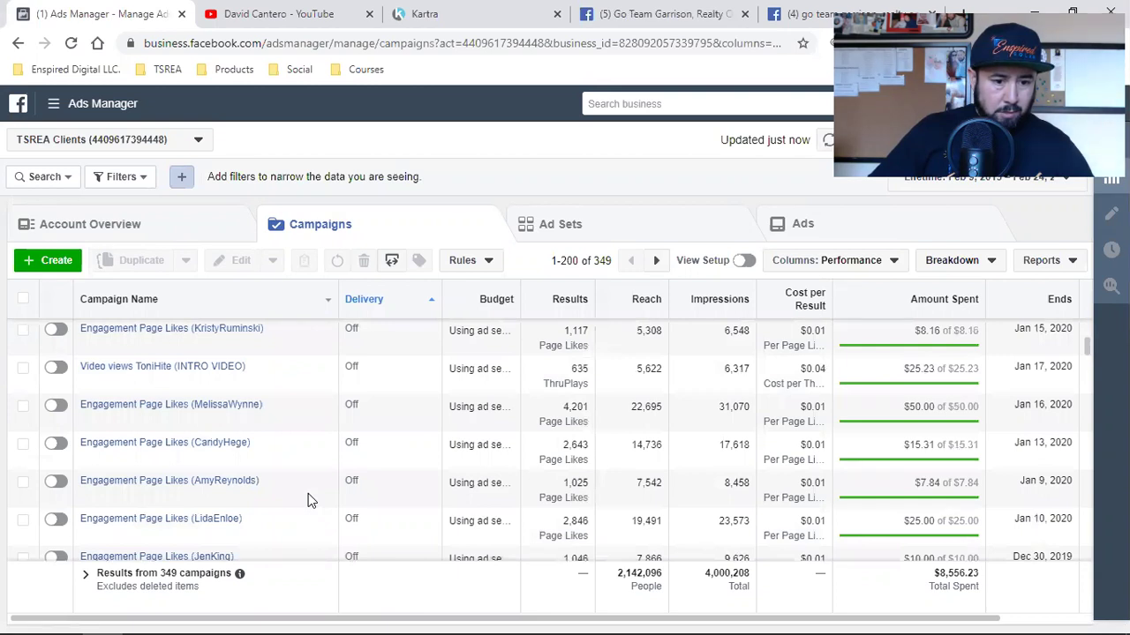
pyautogui.scroll(-2, 308, 501)
pyautogui.scroll(2, 308, 501)
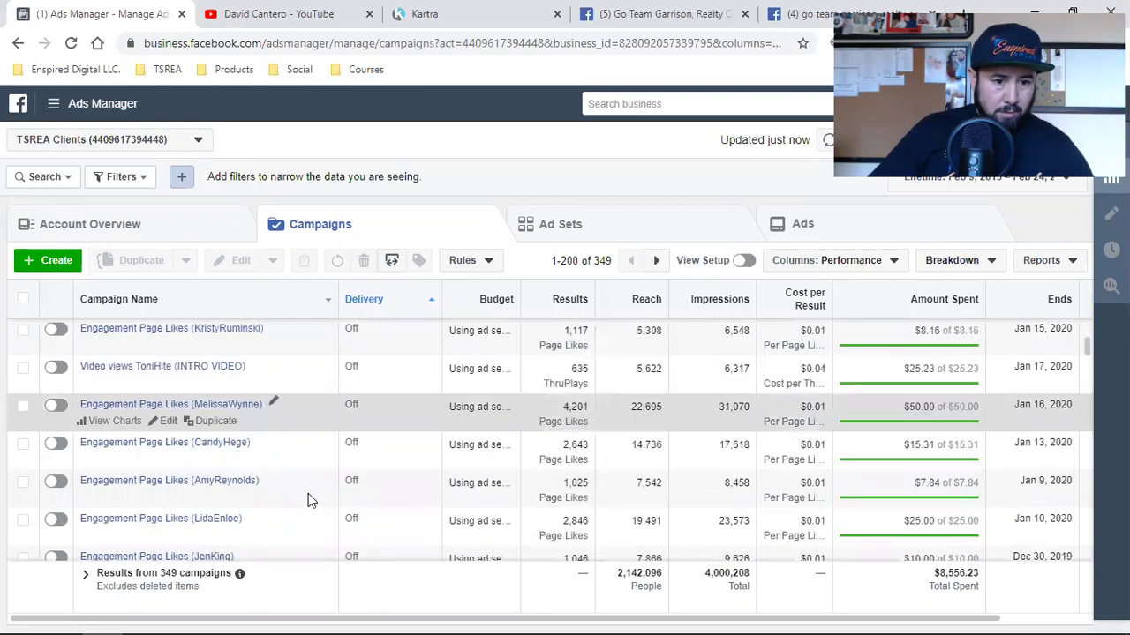
pyautogui.scroll(5, 308, 500)
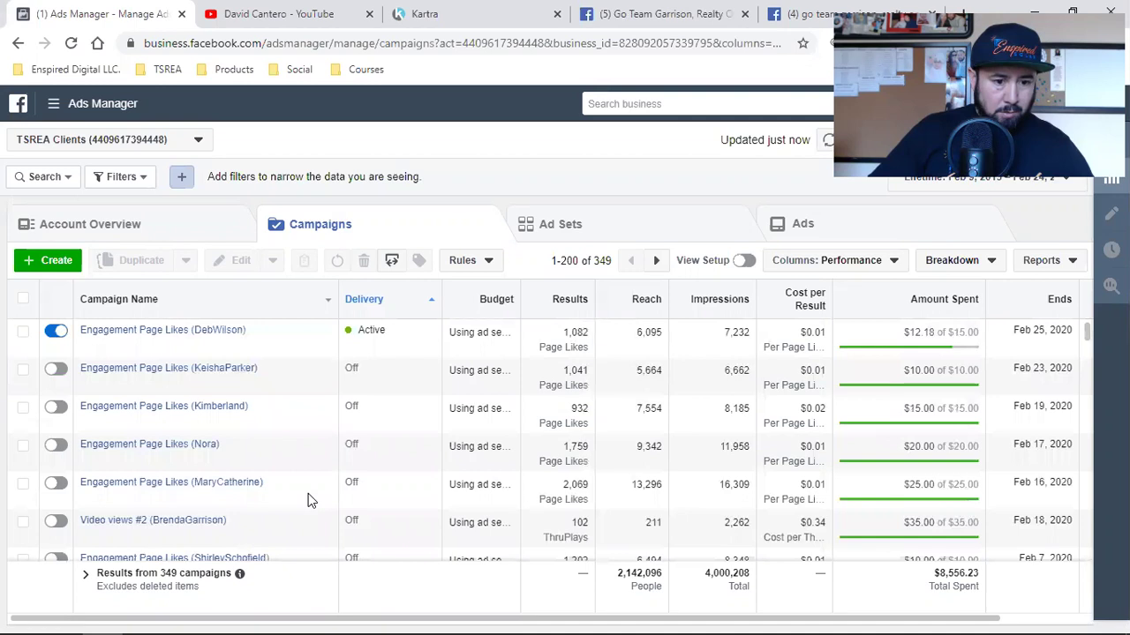
pyautogui.scroll(-2, 308, 499)
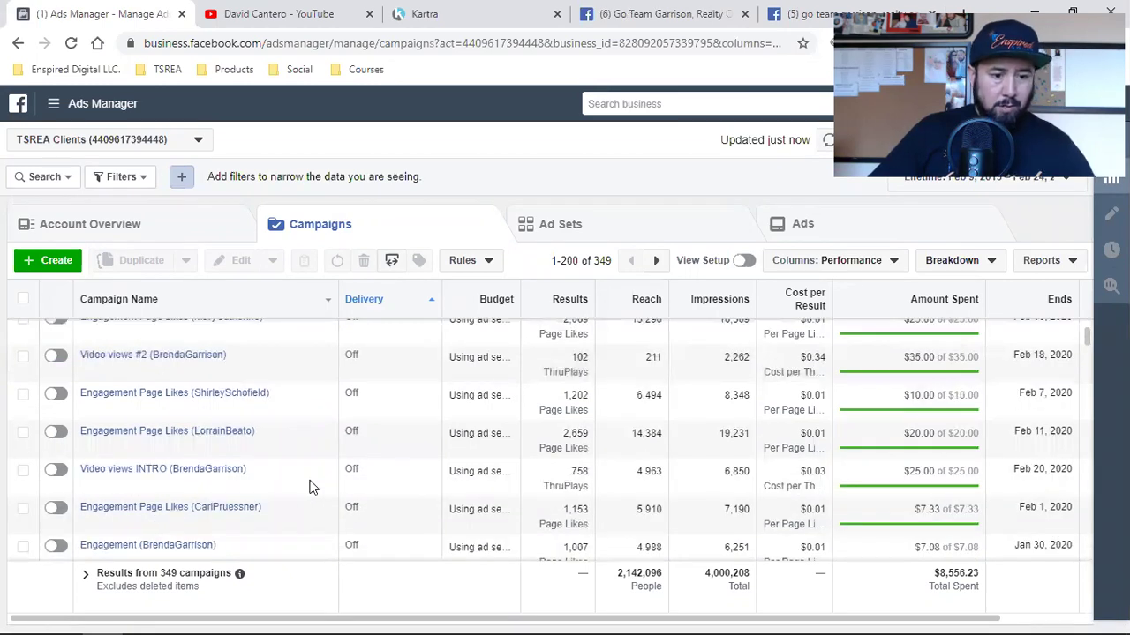
pyautogui.click(308, 487)
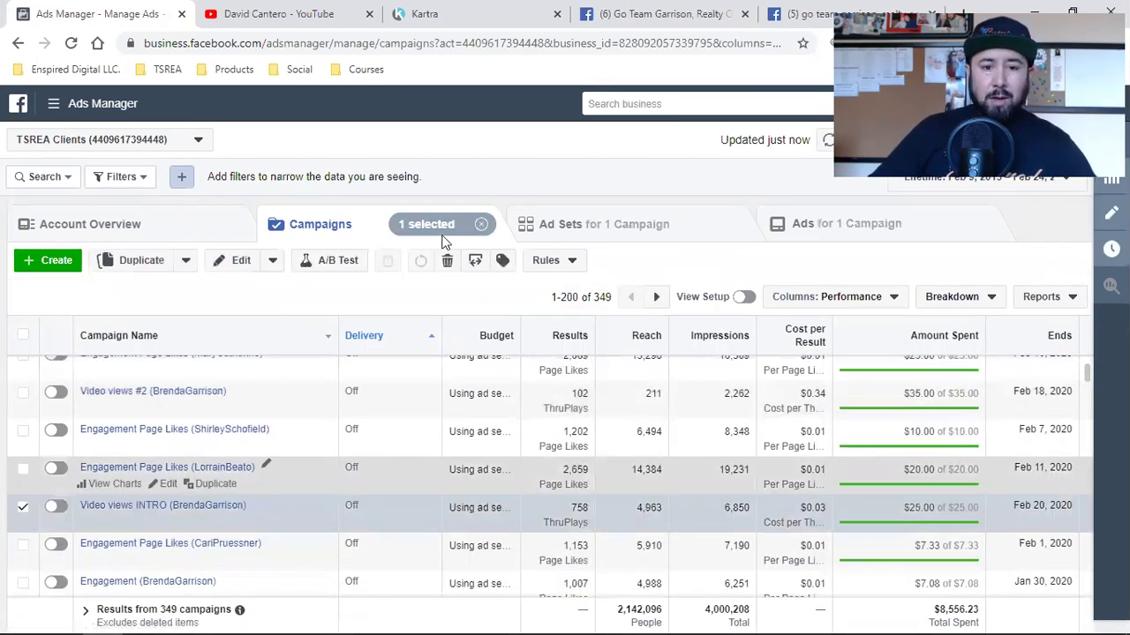
# Step: View the ad set and the ad belonging to the selected campaign, and return to the campaign list
pyautogui.click(647, 231)
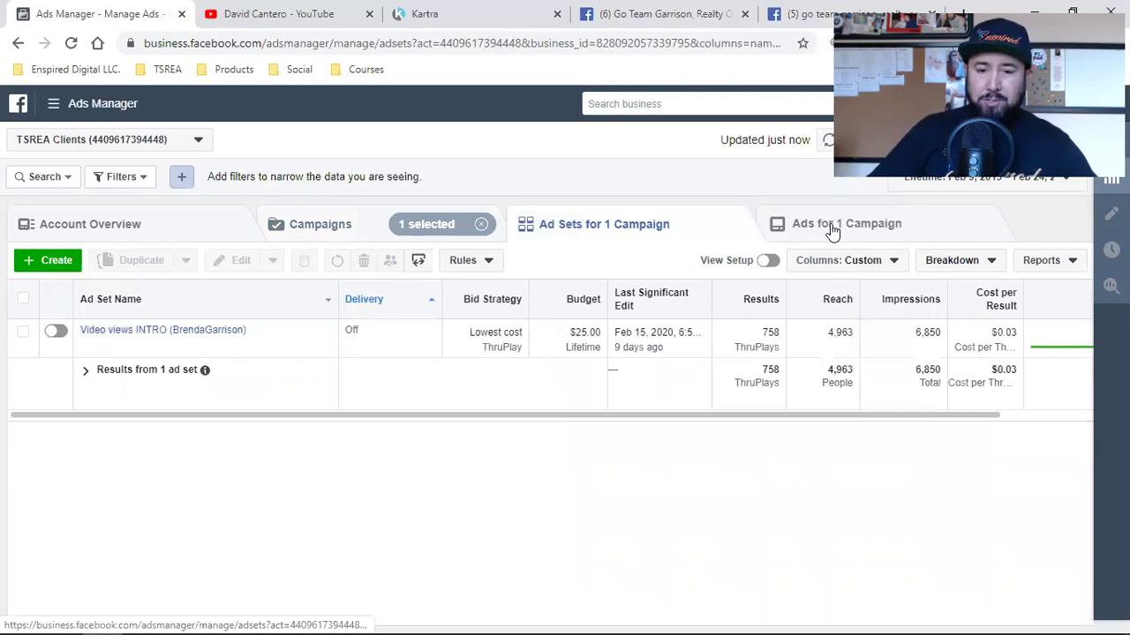
pyautogui.click(831, 228)
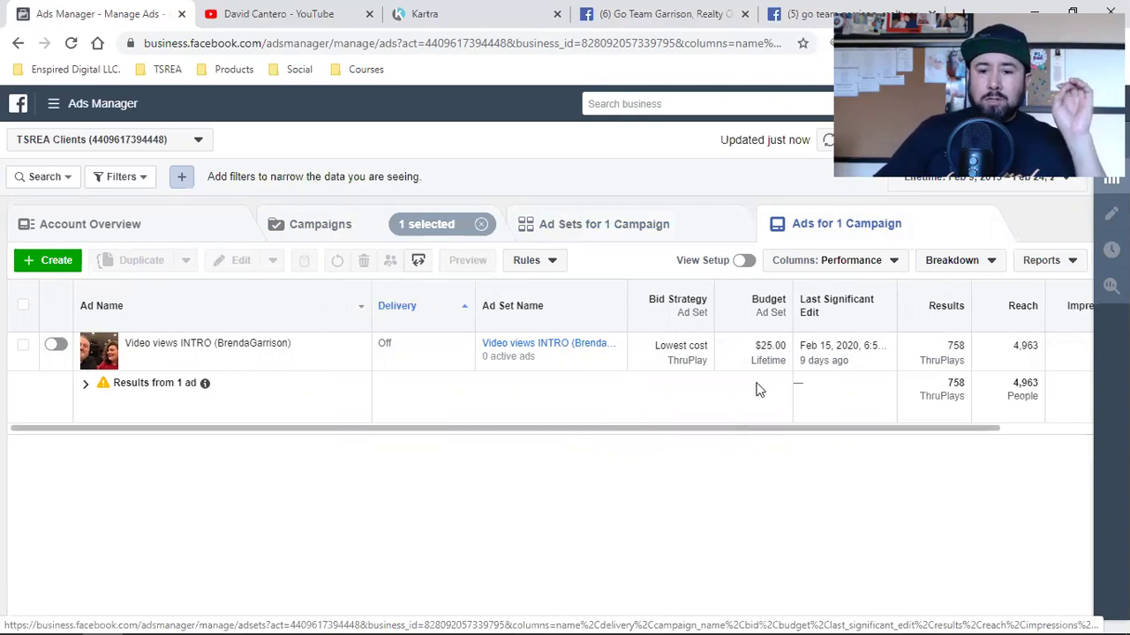
pyautogui.click(344, 228)
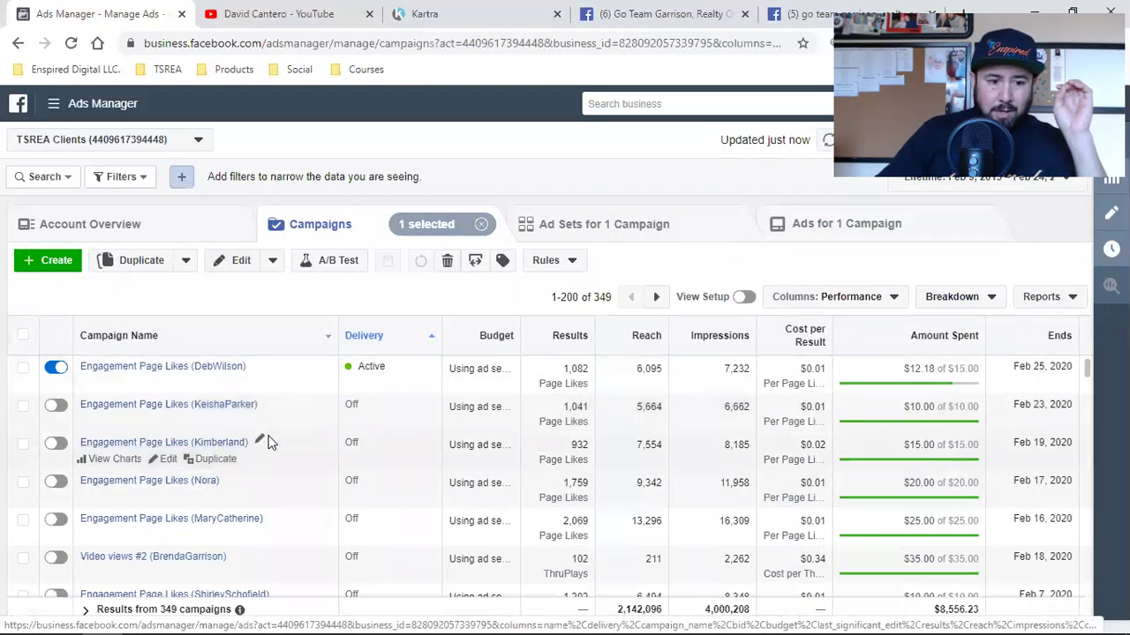
# Step: Open the charts of the Video views INTRO campaign and close them again
pyautogui.scroll(-2, 270, 442)
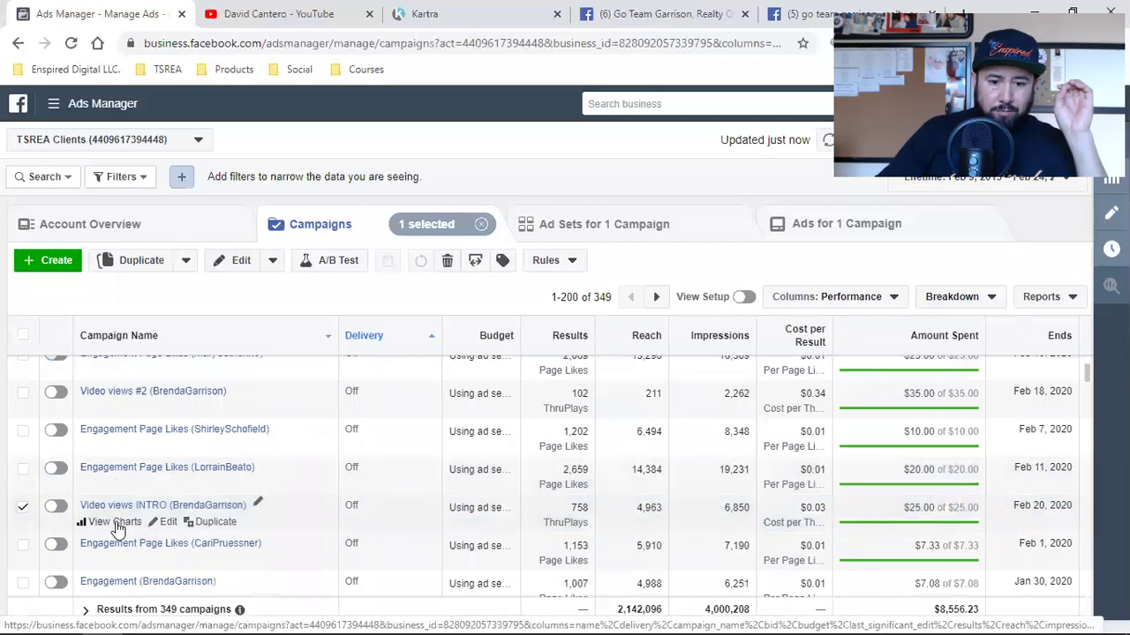
pyautogui.click(238, 523)
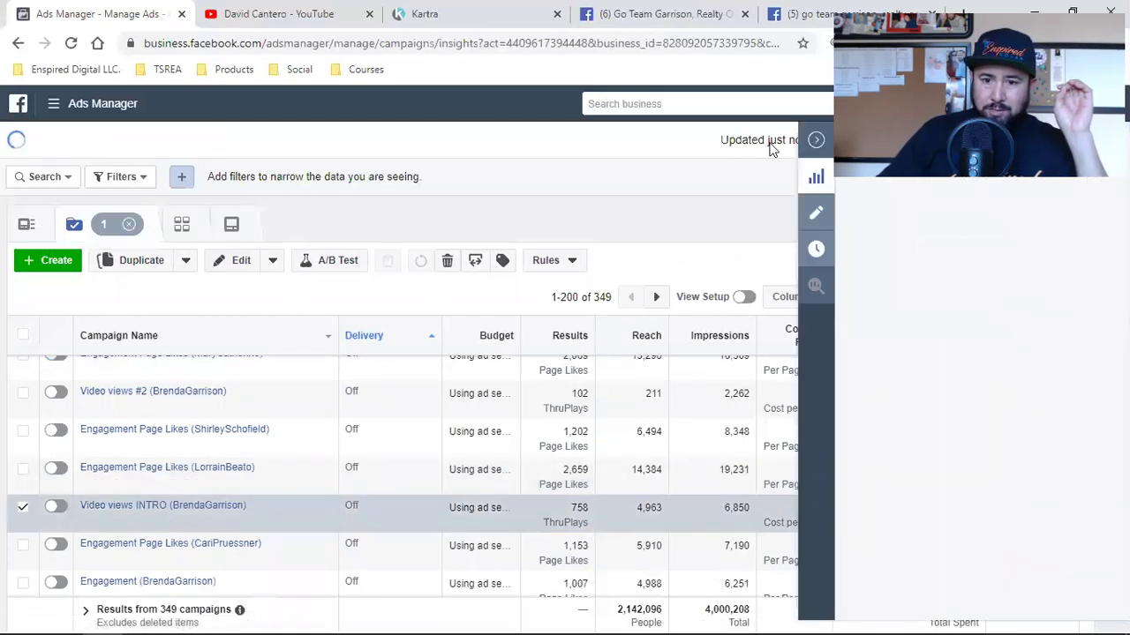
pyautogui.press('Escape')
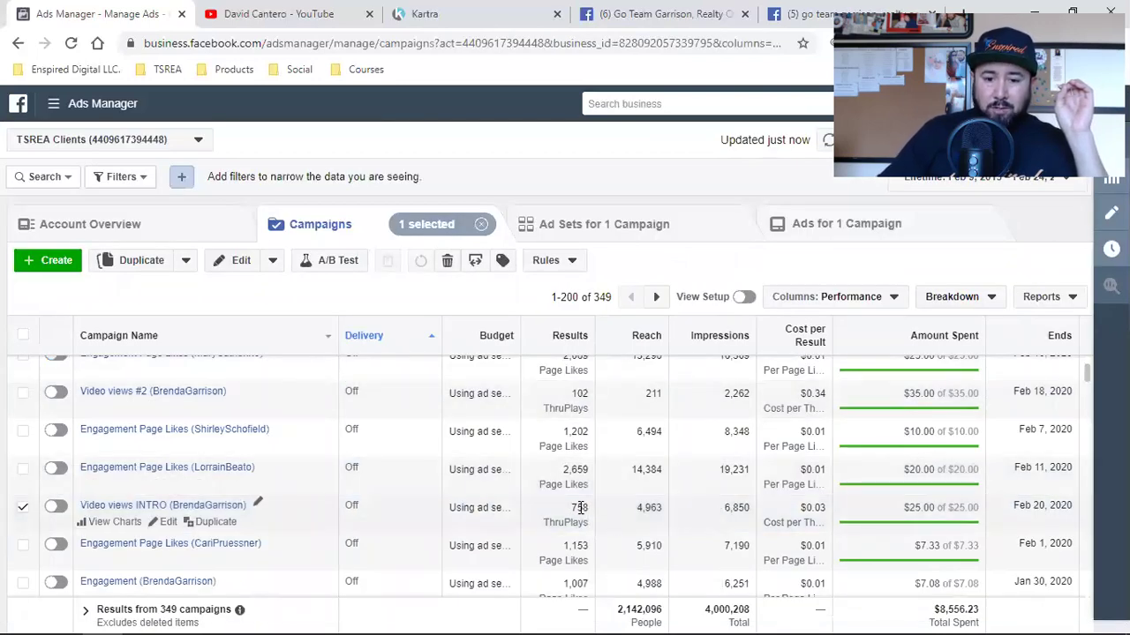
# Step: Examine the Video views INTRO campaign's results, reach, impressions, cost per result and amount spent
pyautogui.doubleClick(581, 507)
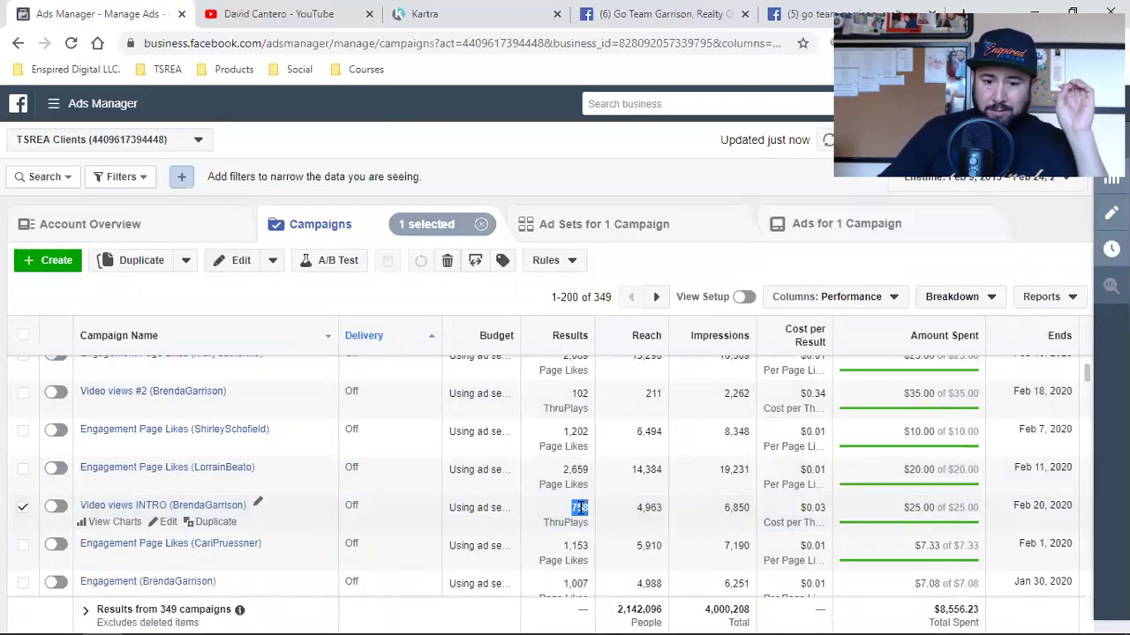
pyautogui.doubleClick(648, 508)
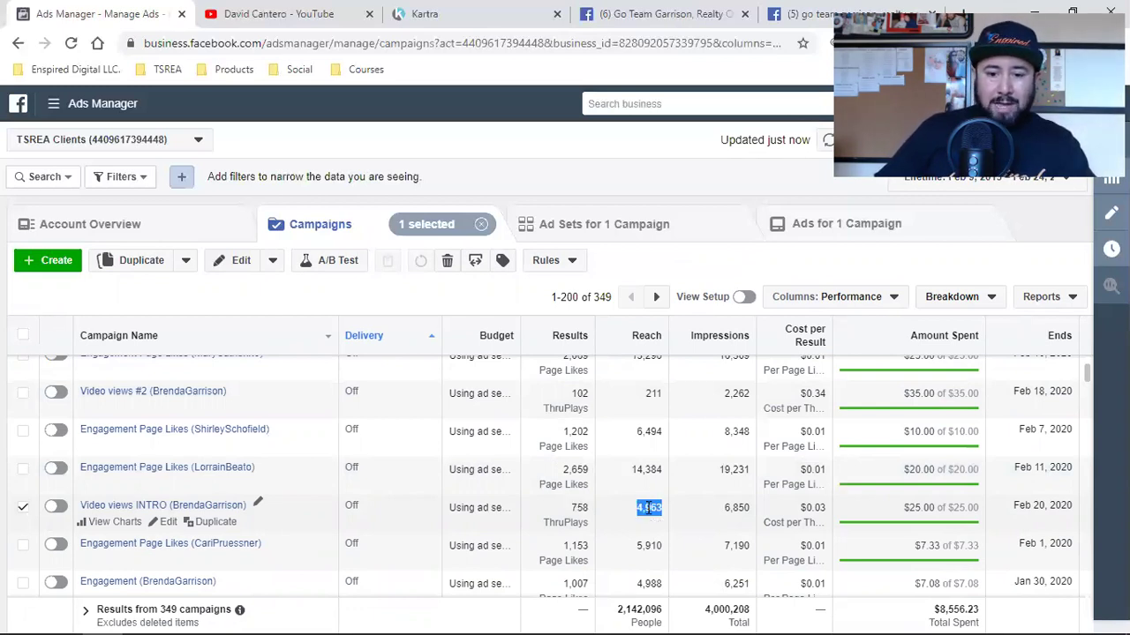
pyautogui.doubleClick(736, 508)
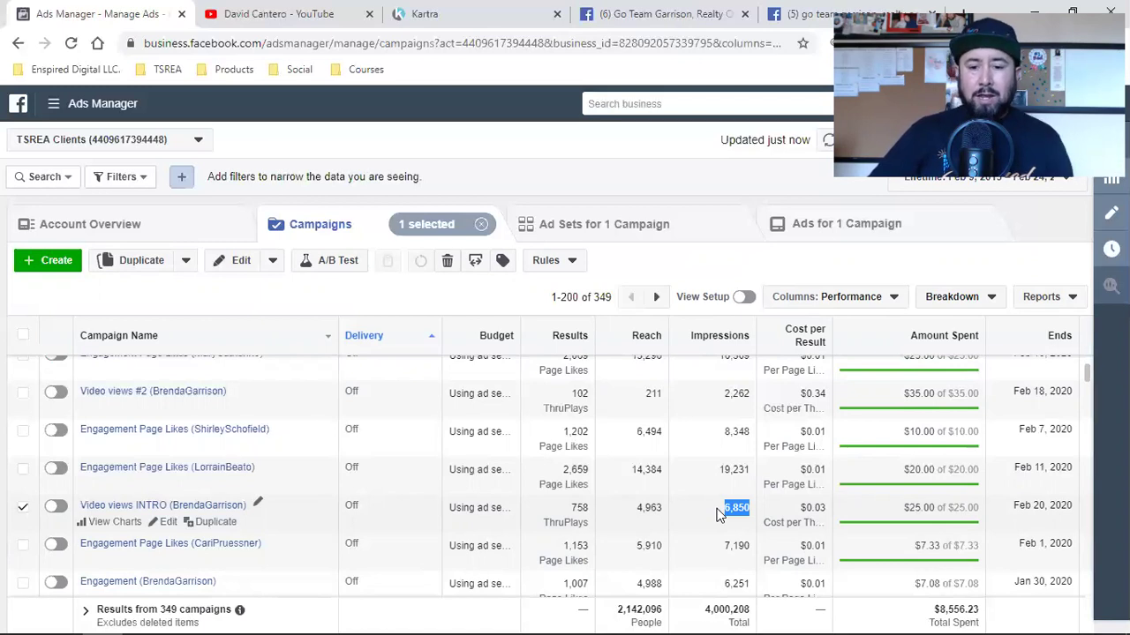
pyautogui.doubleClick(810, 508)
pyautogui.click(915, 509)
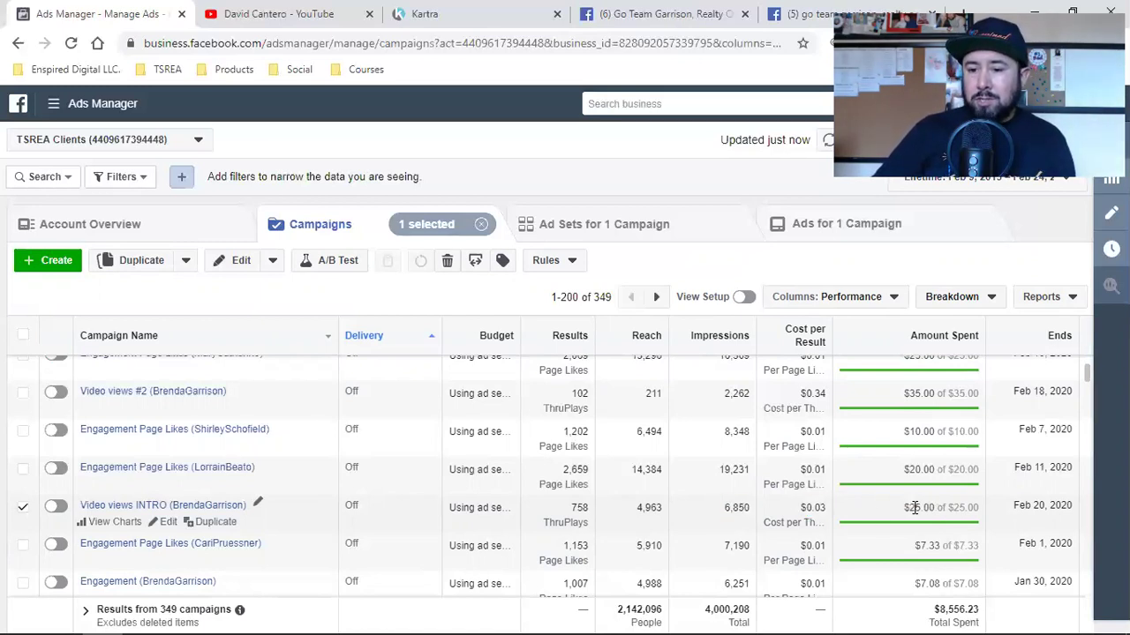
pyautogui.doubleClick(799, 511)
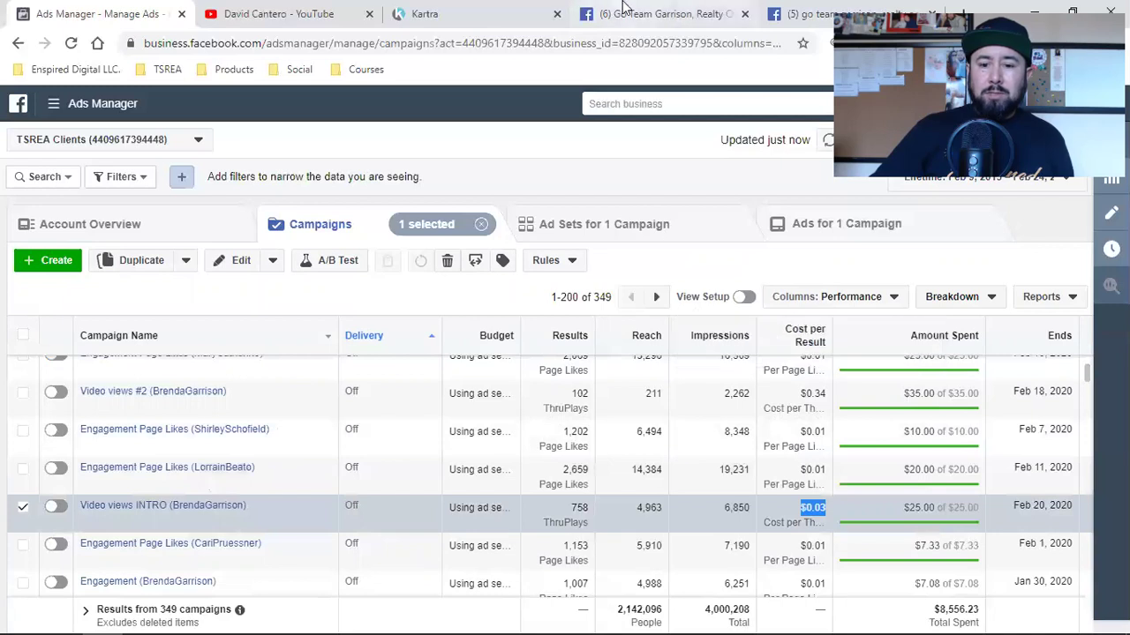
# Step: Open the Video views INTRO campaign's charts and examine its performance and its demographics by age and gender
pyautogui.click(114, 528)
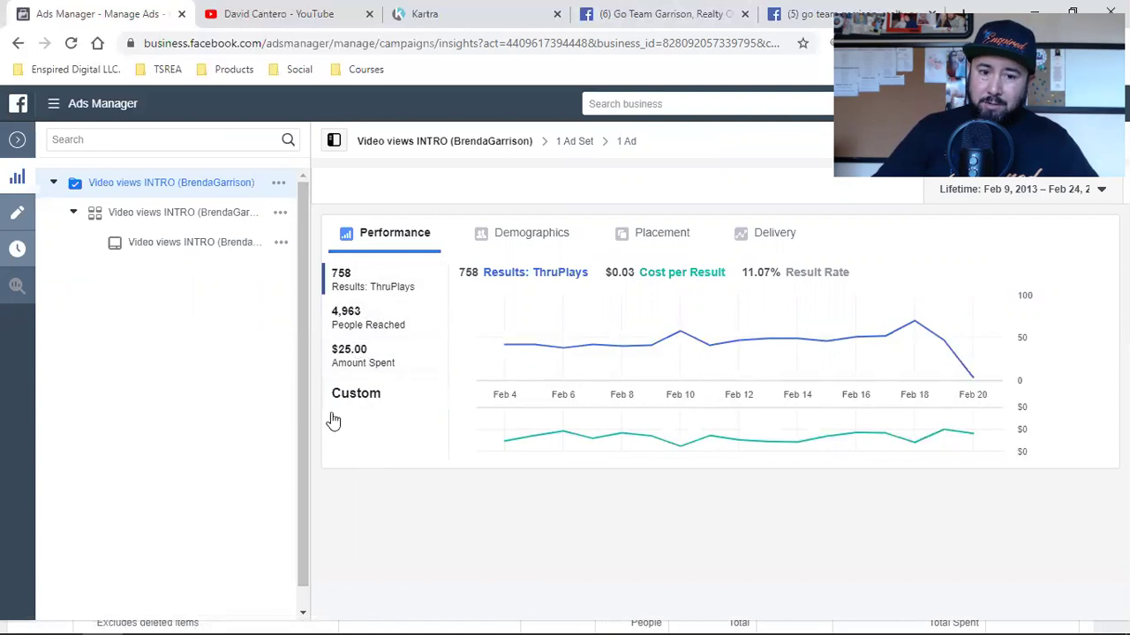
pyautogui.click(520, 236)
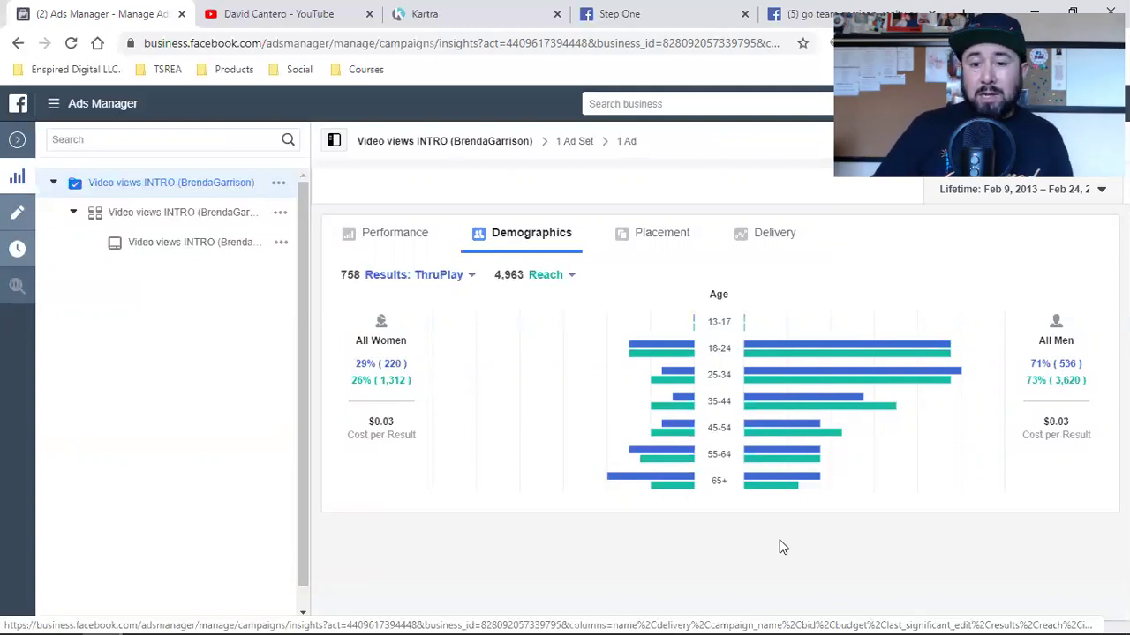
pyautogui.moveTo(812, 383)
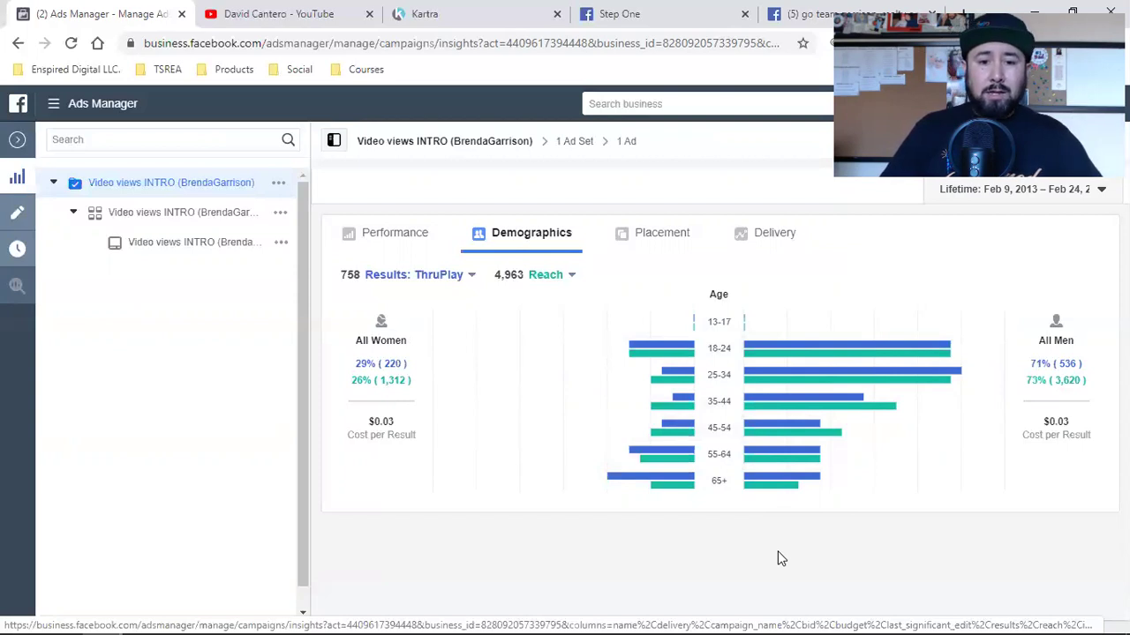
pyautogui.moveTo(640, 472)
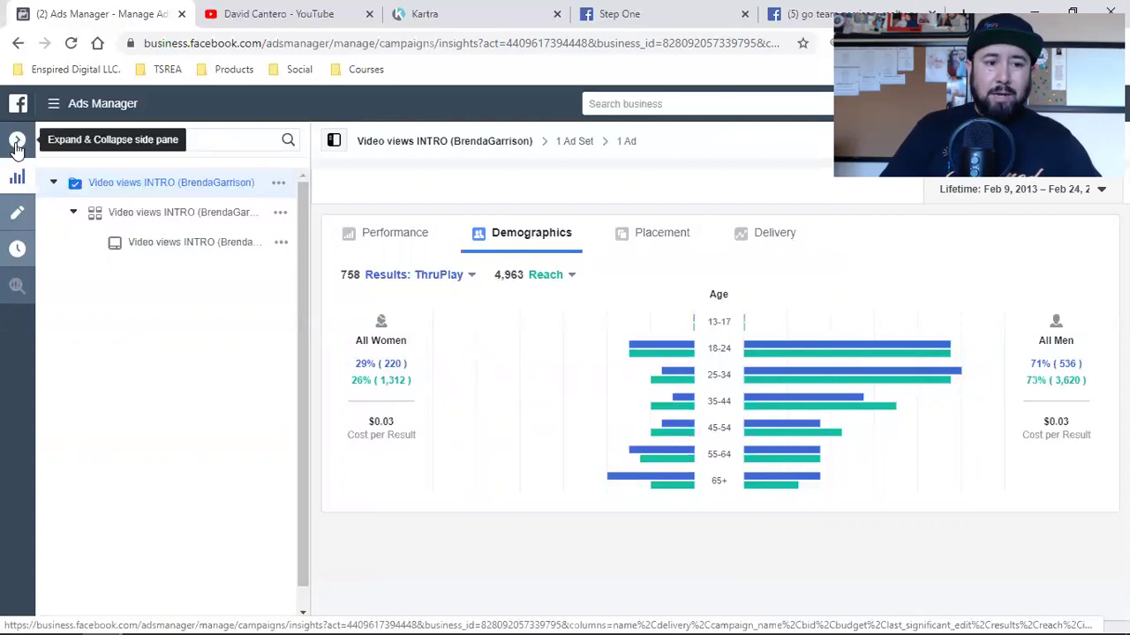
# Step: Check the Step One video and the YouTube comment about analyzing Video Views ad data, and return to the Ads Manager campaign list
pyautogui.click(621, 11)
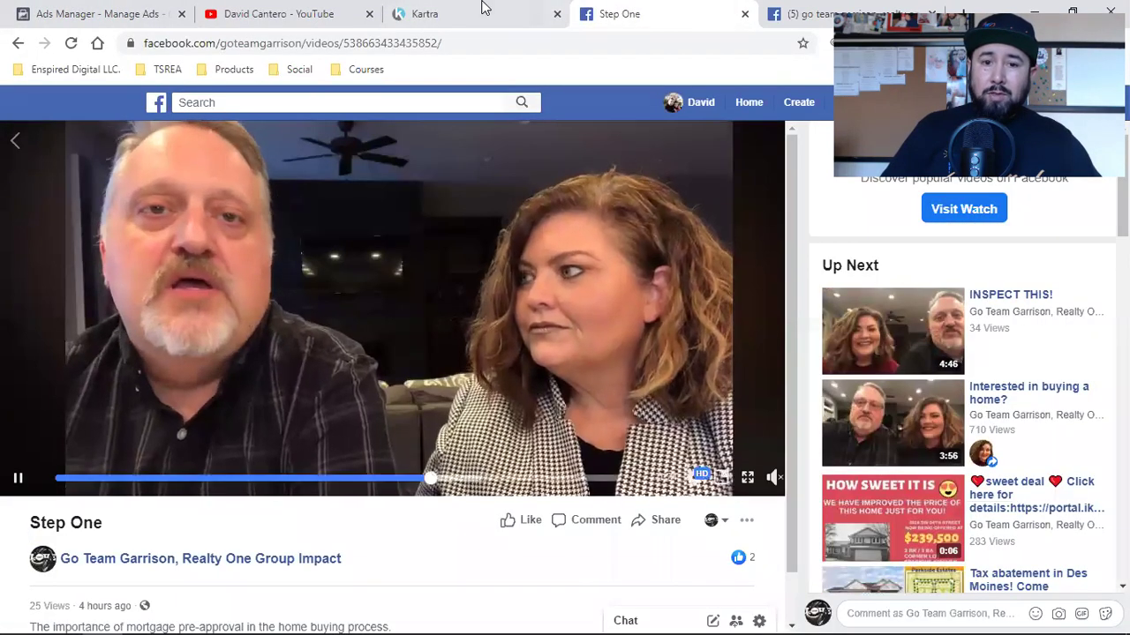
pyautogui.click(516, 11)
pyautogui.click(274, 13)
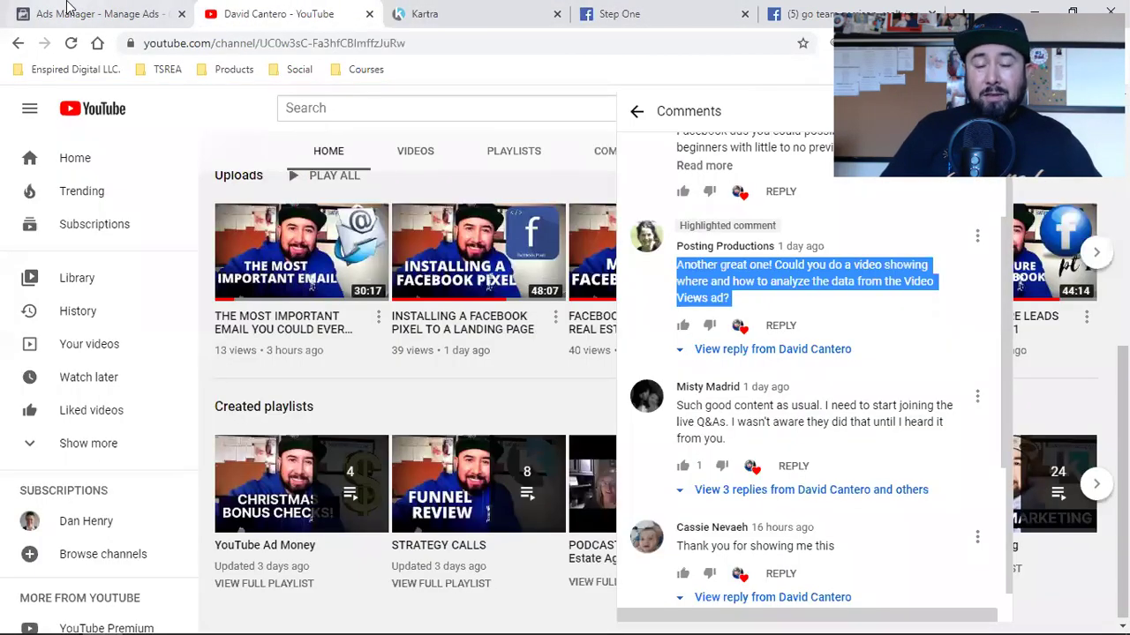
pyautogui.click(71, 9)
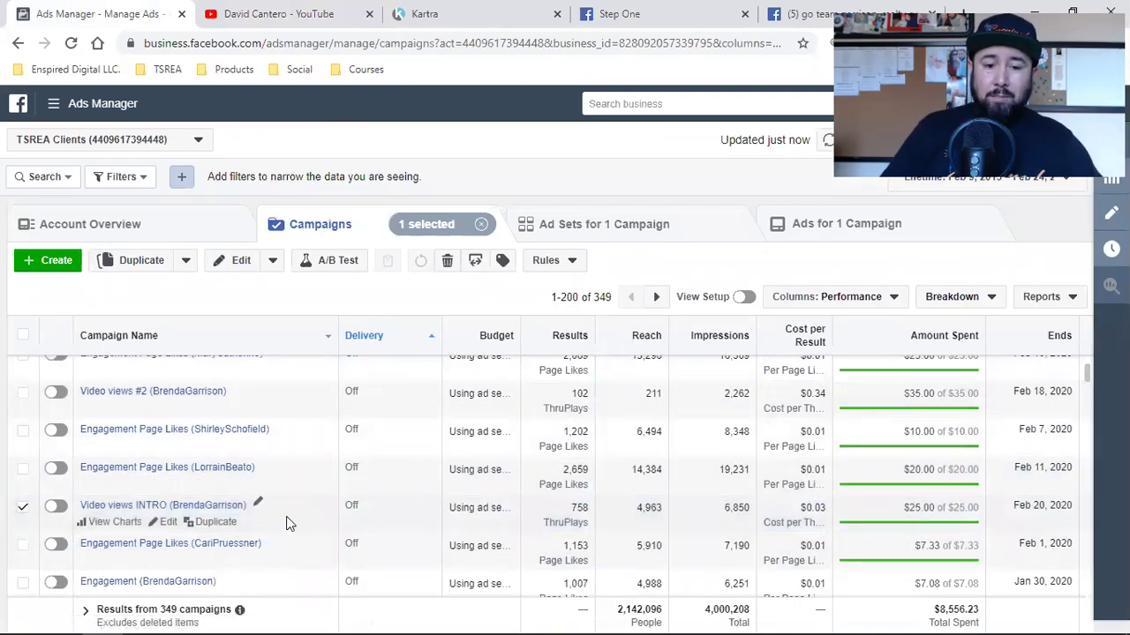
# Step: Compare the cost per result of the Video views INTRO campaign with that of the Video views #2 campaign
pyautogui.doubleClick(824, 511)
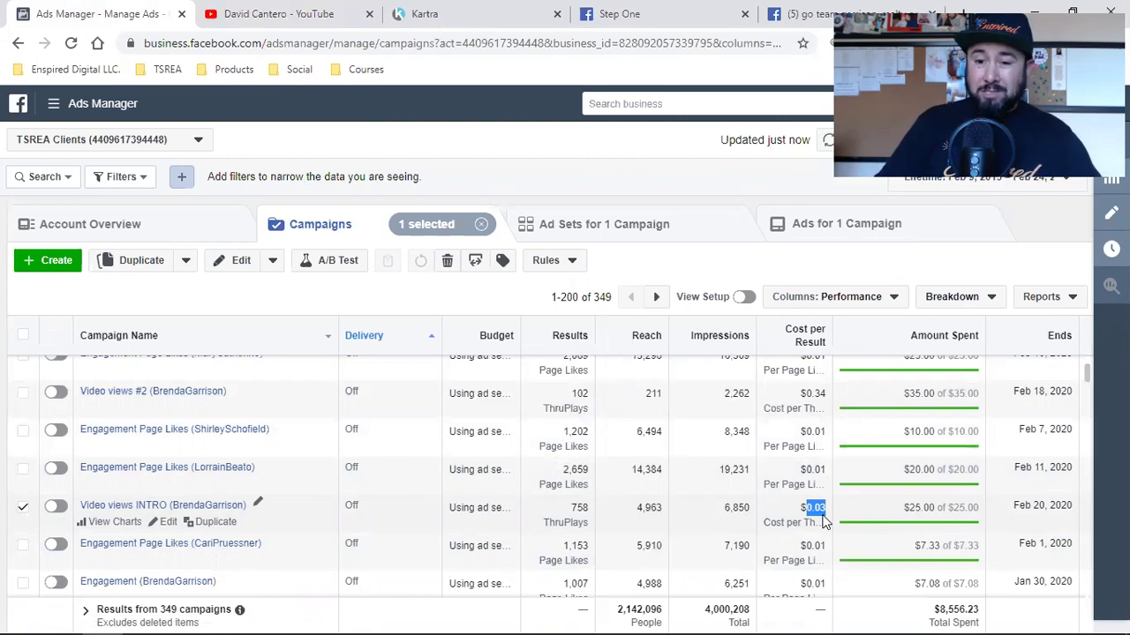
pyautogui.doubleClick(812, 394)
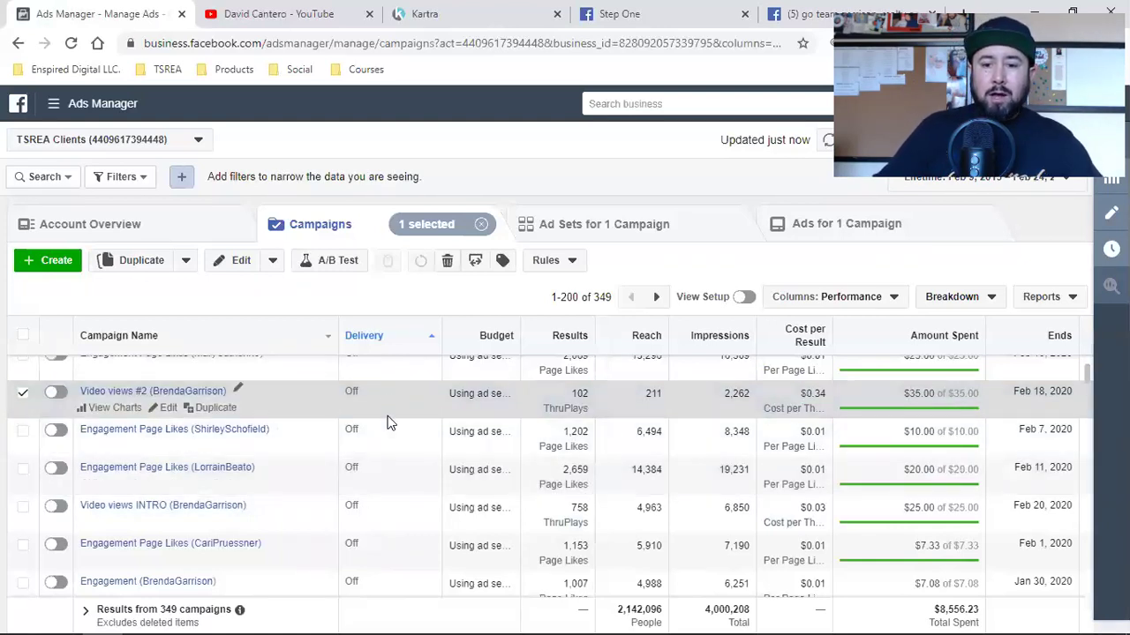
# Step: Start creating a new ad campaign and mask the account identifiers in the address bar
pyautogui.scroll(2, 392, 418)
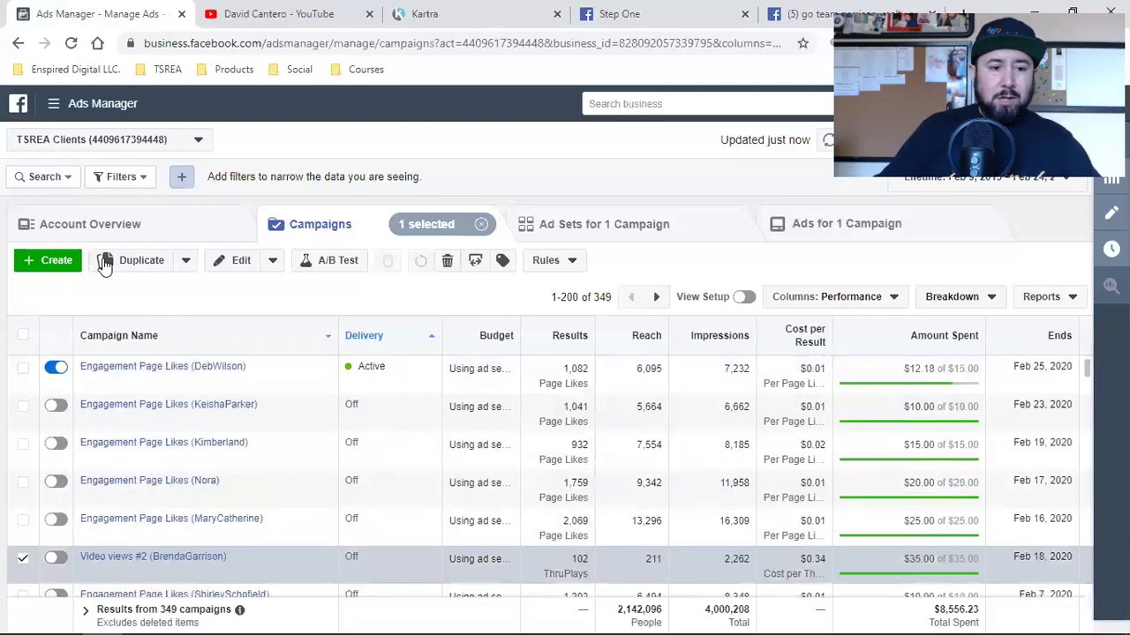
pyautogui.click(40, 262)
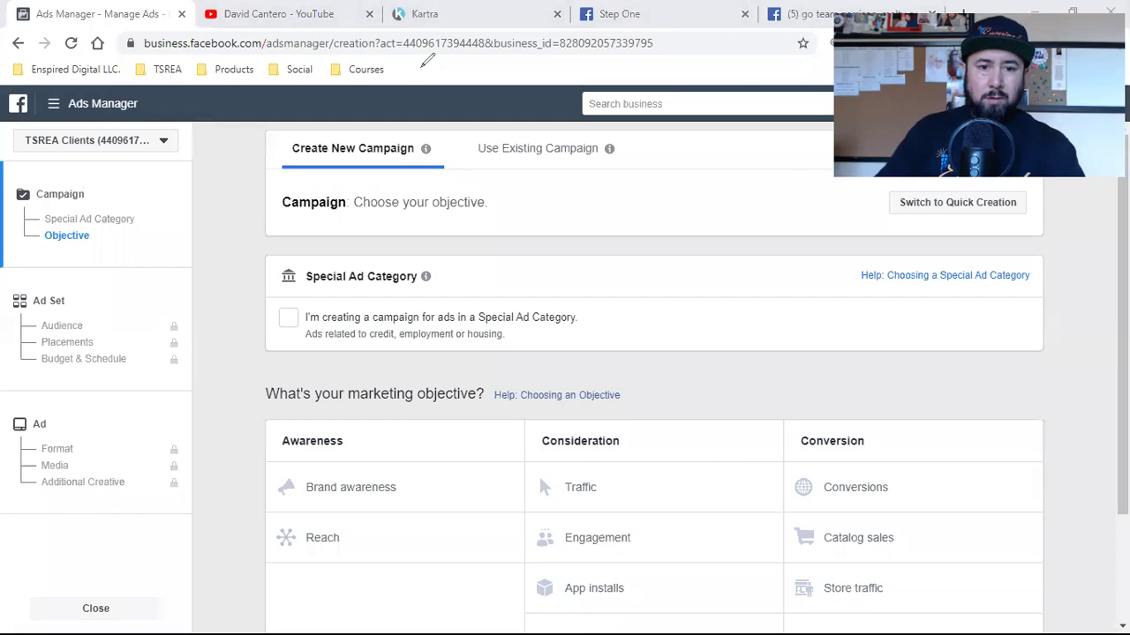
pyautogui.moveTo(422, 42); pyautogui.dragTo(687, 46)
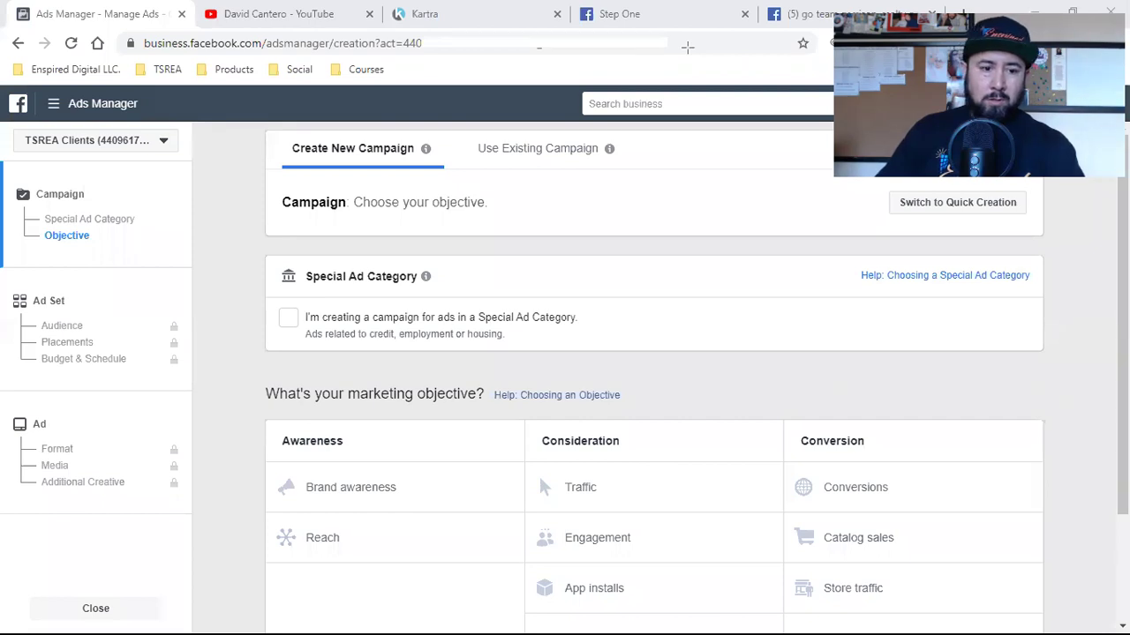
# Step: Mark the campaign as a Special Ad Category campaign for Housing and choose Video views as its objective
pyautogui.scroll(-1, 320, 423)
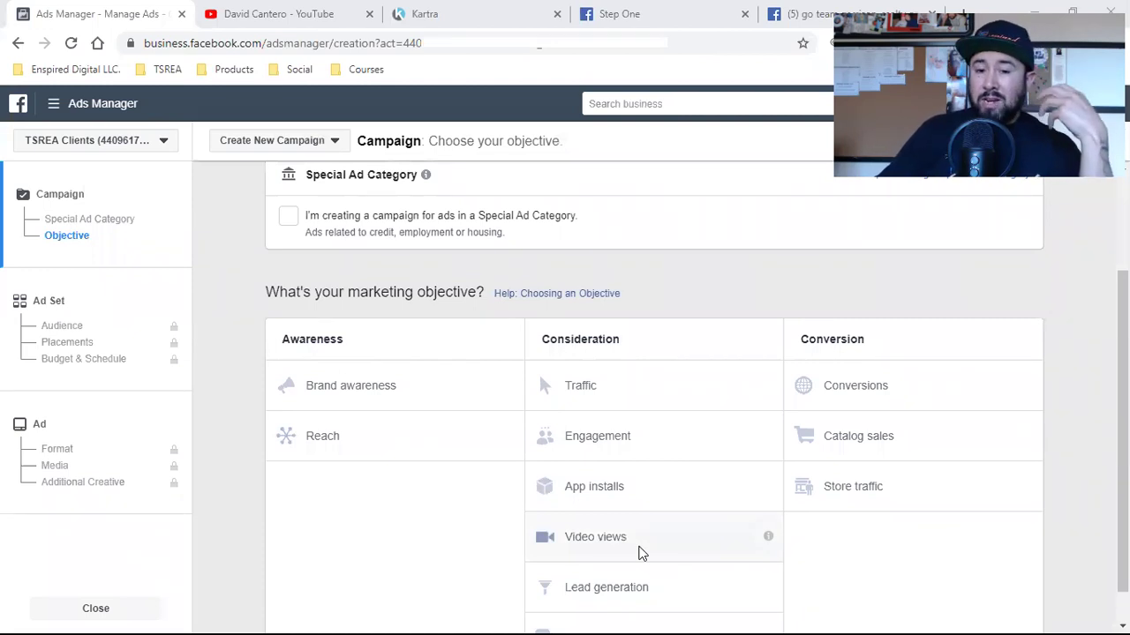
pyautogui.click(287, 217)
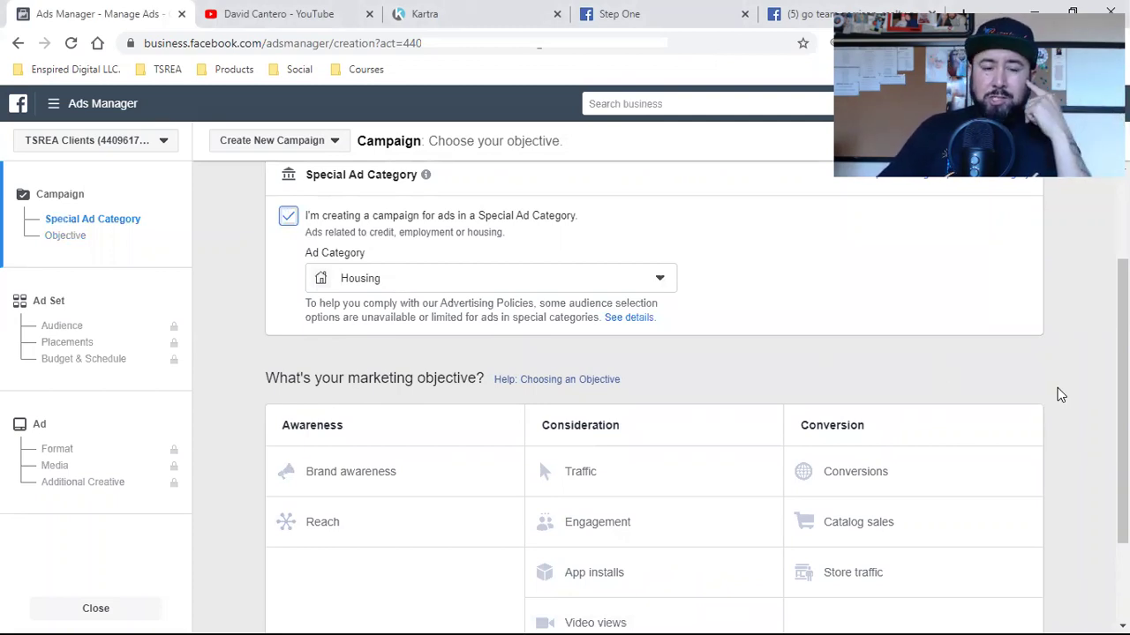
pyautogui.scroll(-2, 891, 427)
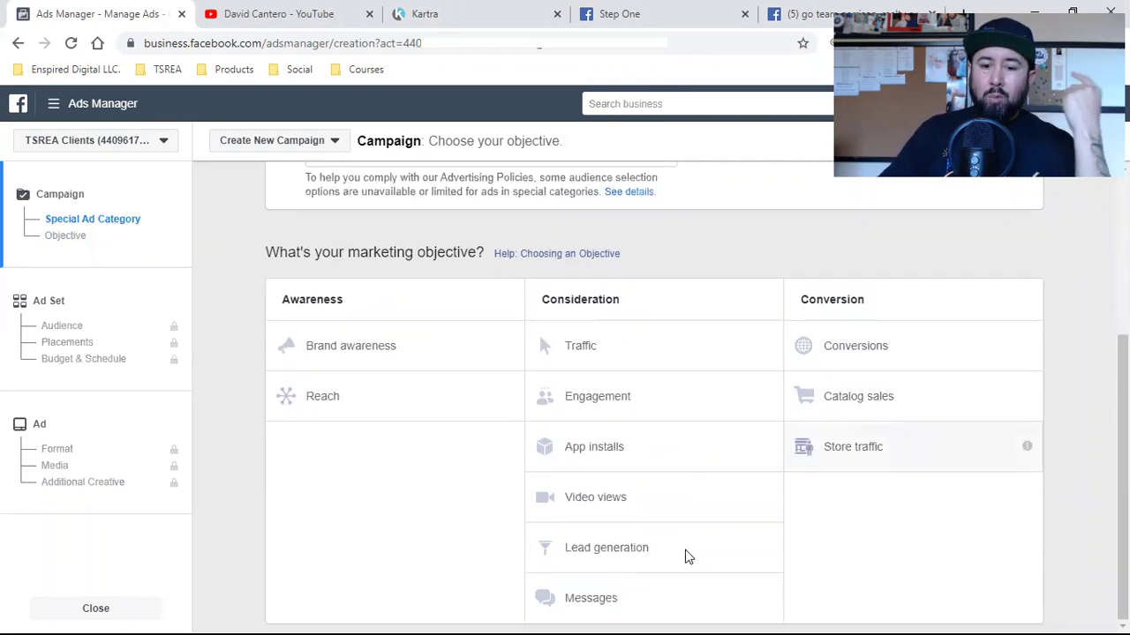
pyautogui.click(687, 517)
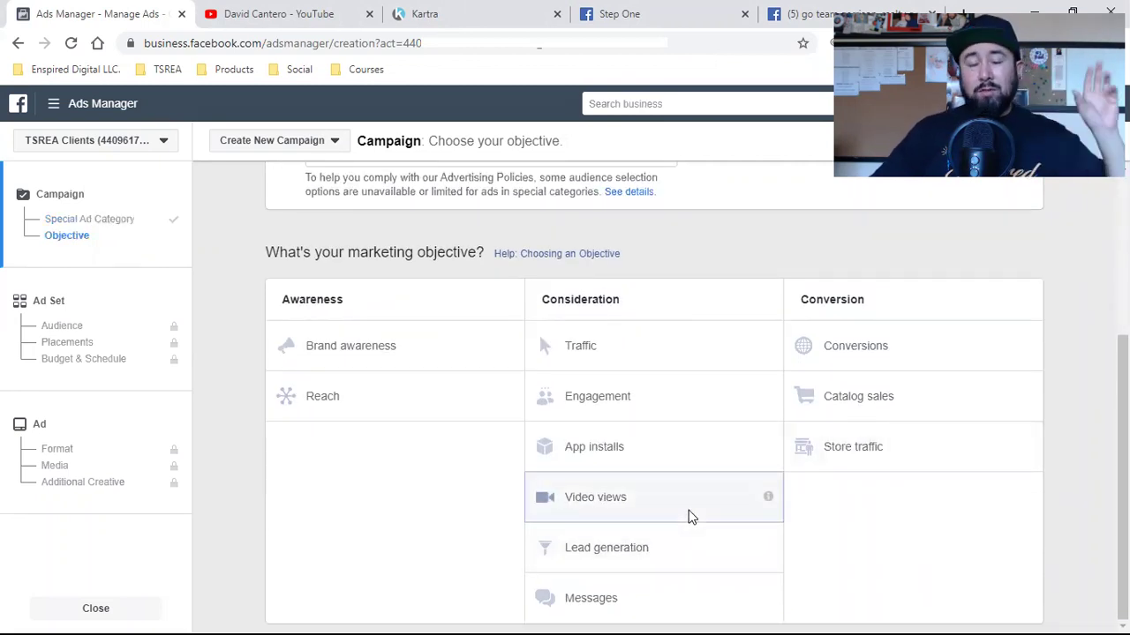
pyautogui.scroll(2, 697, 565)
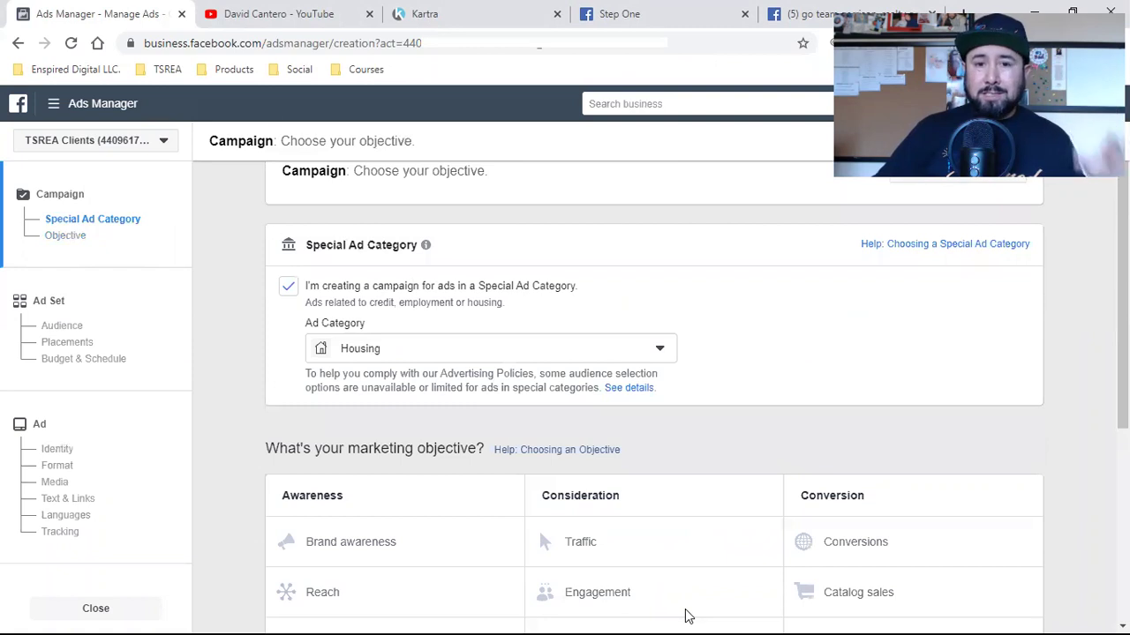
pyautogui.scroll(-2, 824, 560)
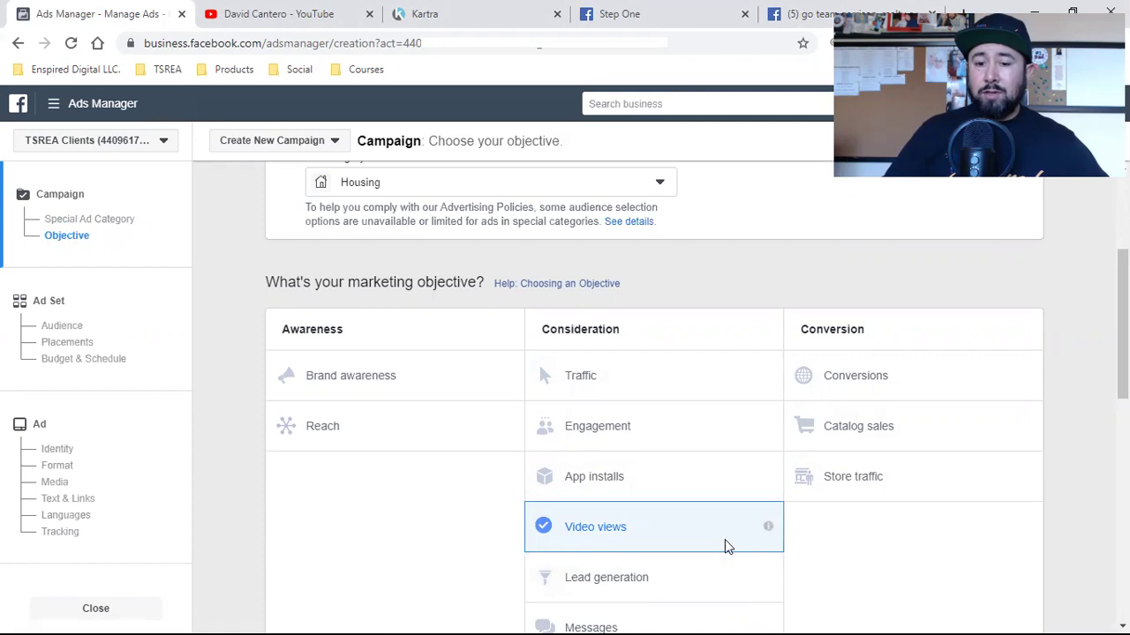
pyautogui.scroll(-2, 725, 539)
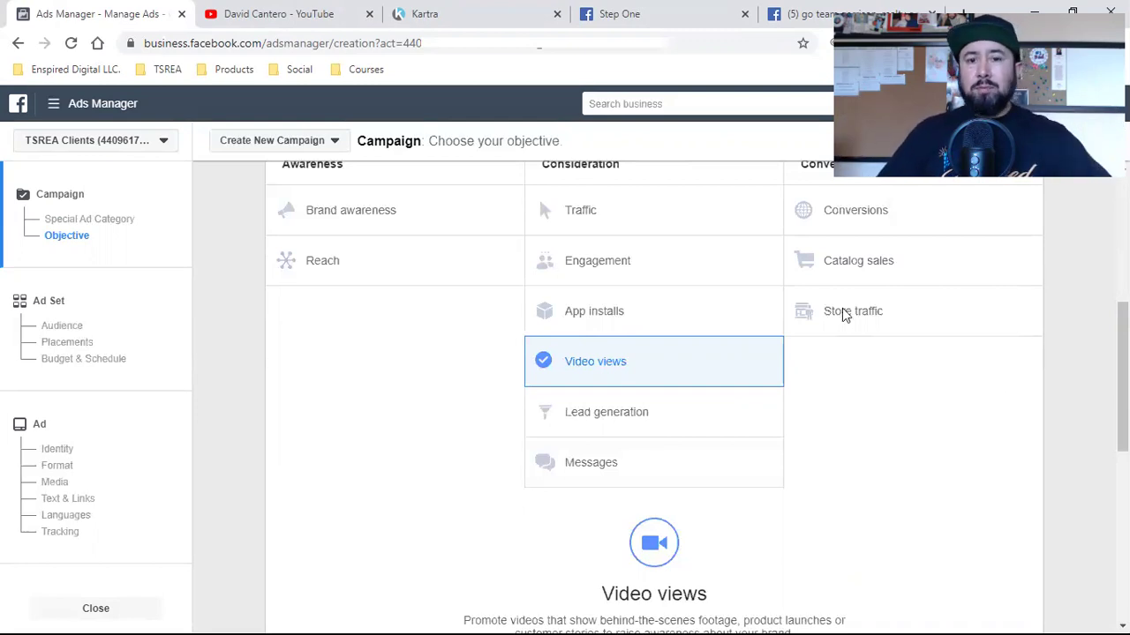
# Step: Check the introduction video post on the Go Team Garrison Facebook page, and turn off Campaign Budget Optimization for the new campaign
pyautogui.click(653, 9)
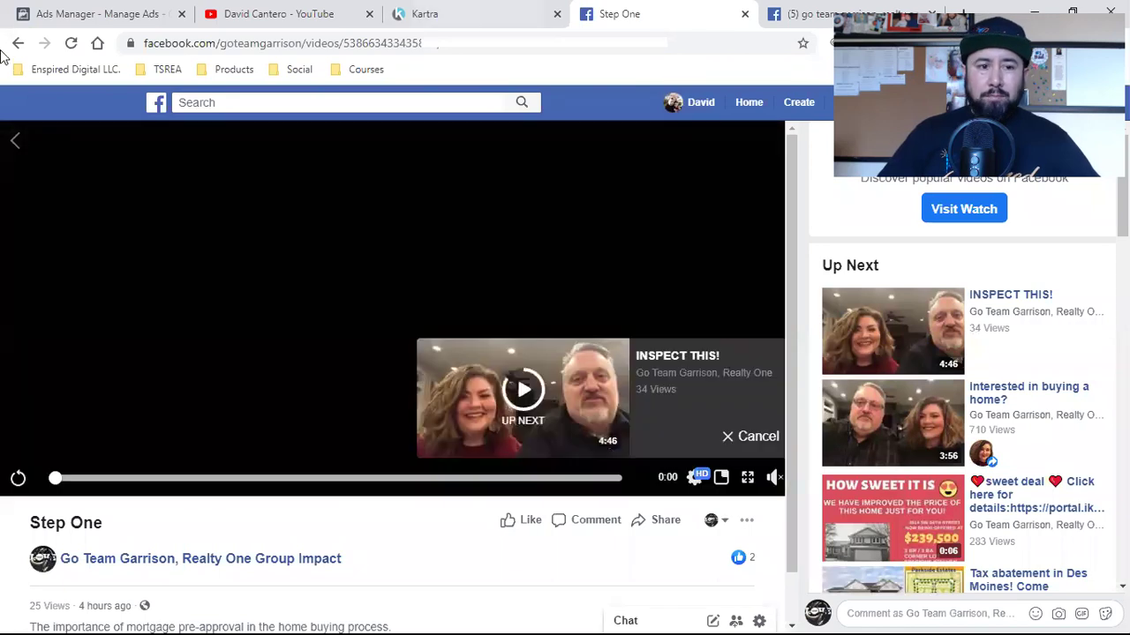
pyautogui.click(245, 296)
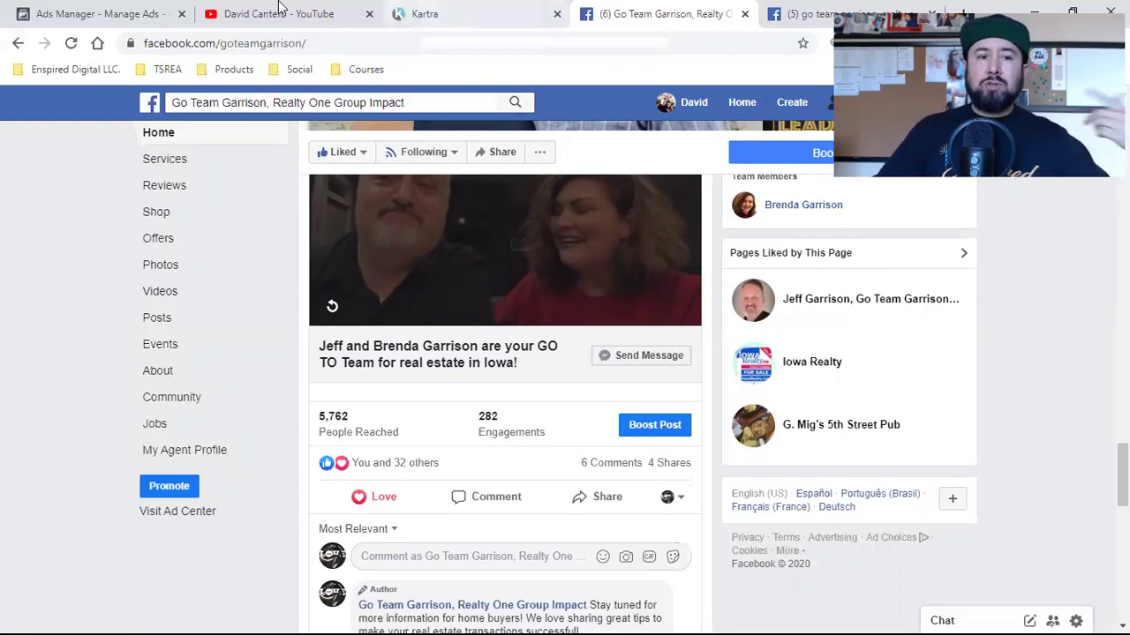
pyautogui.click(150, 13)
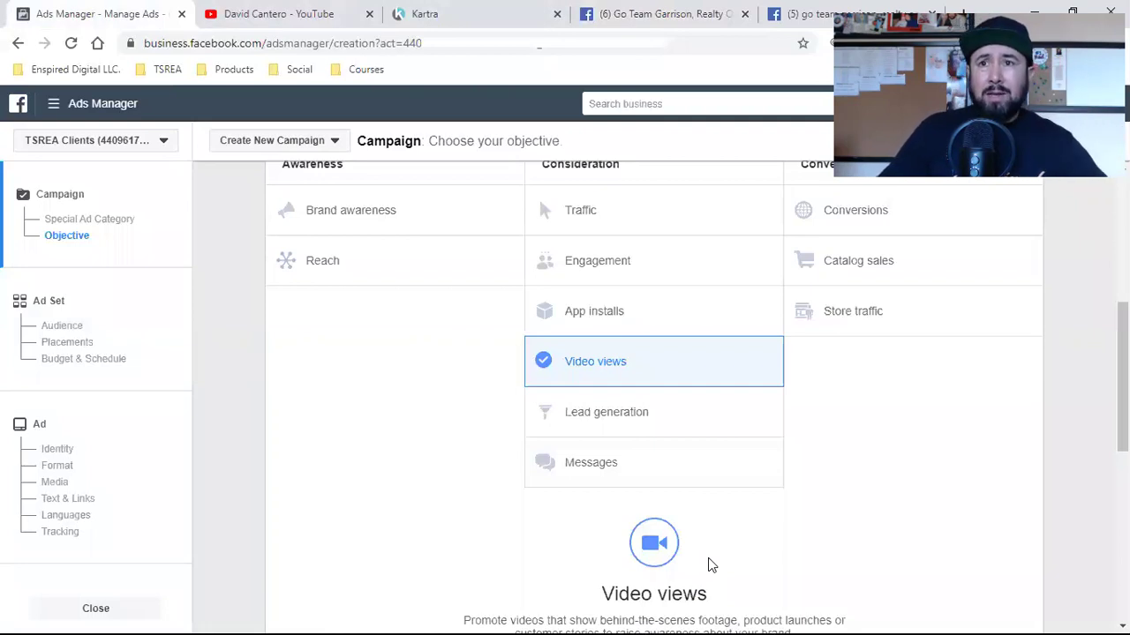
pyautogui.scroll(-4, 631, 367)
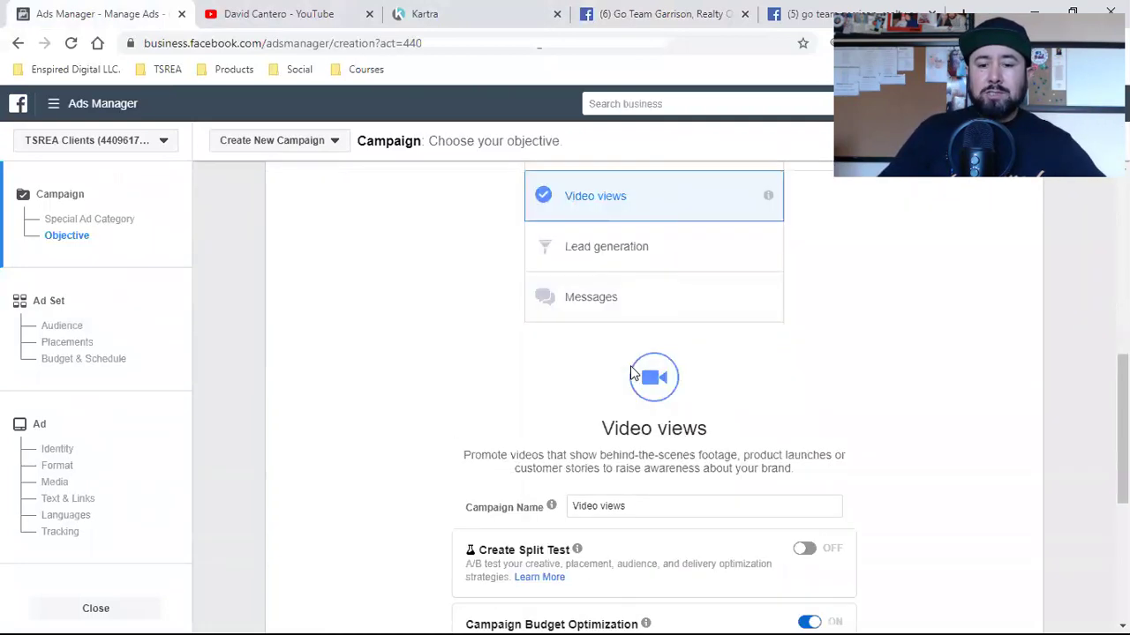
pyautogui.click(815, 460)
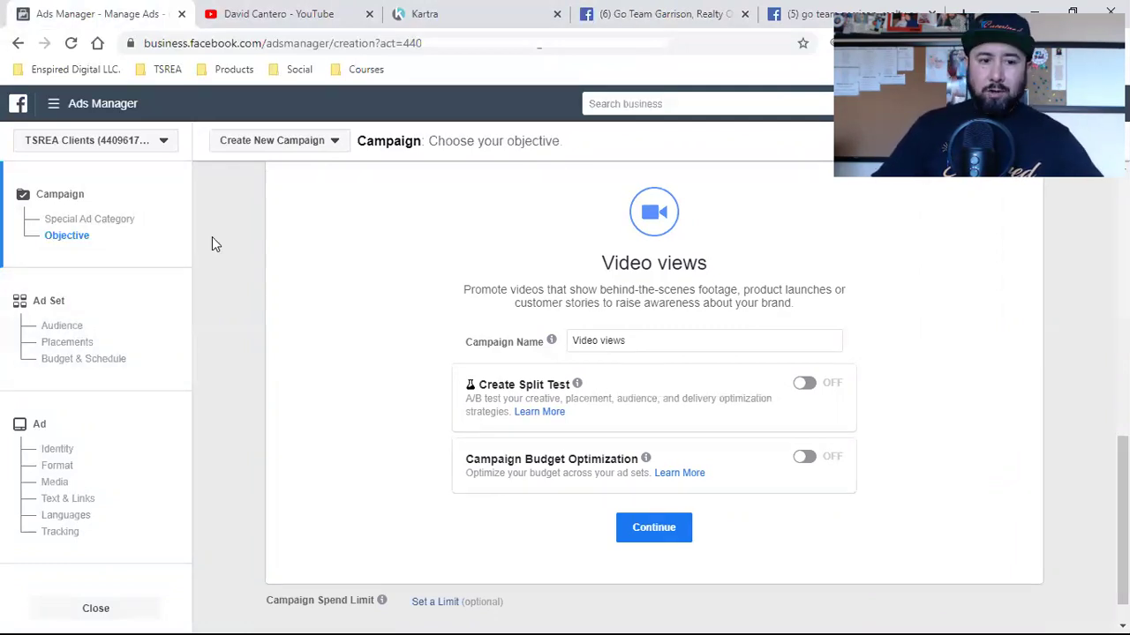
# Step: Leave the unfinished campaign setup and open the account's Audiences page
pyautogui.click(55, 112)
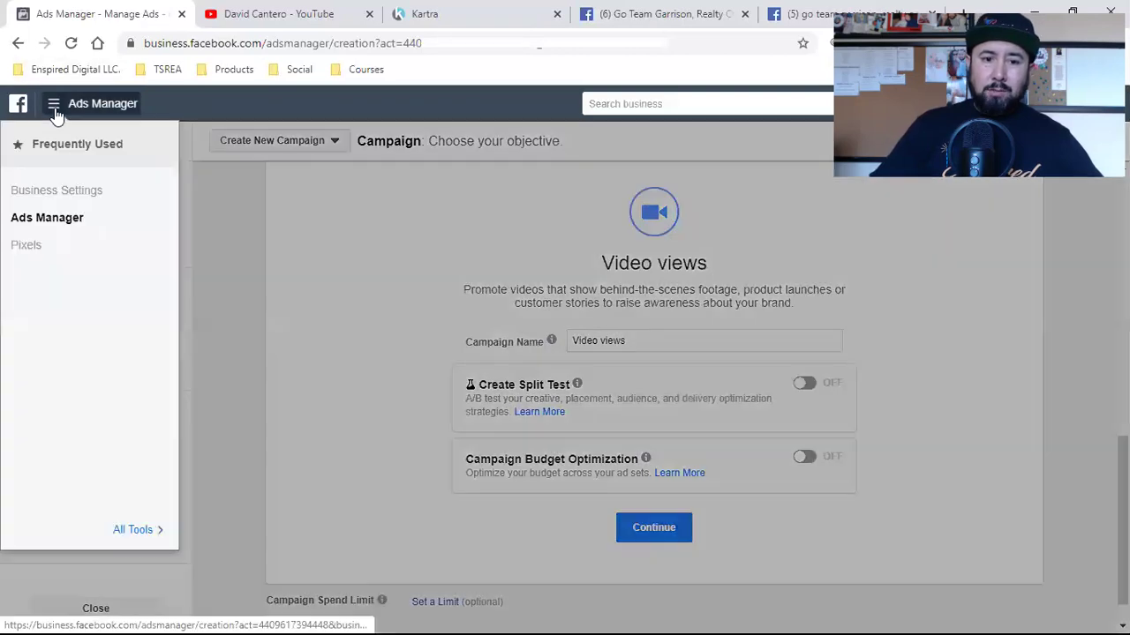
pyautogui.click(133, 528)
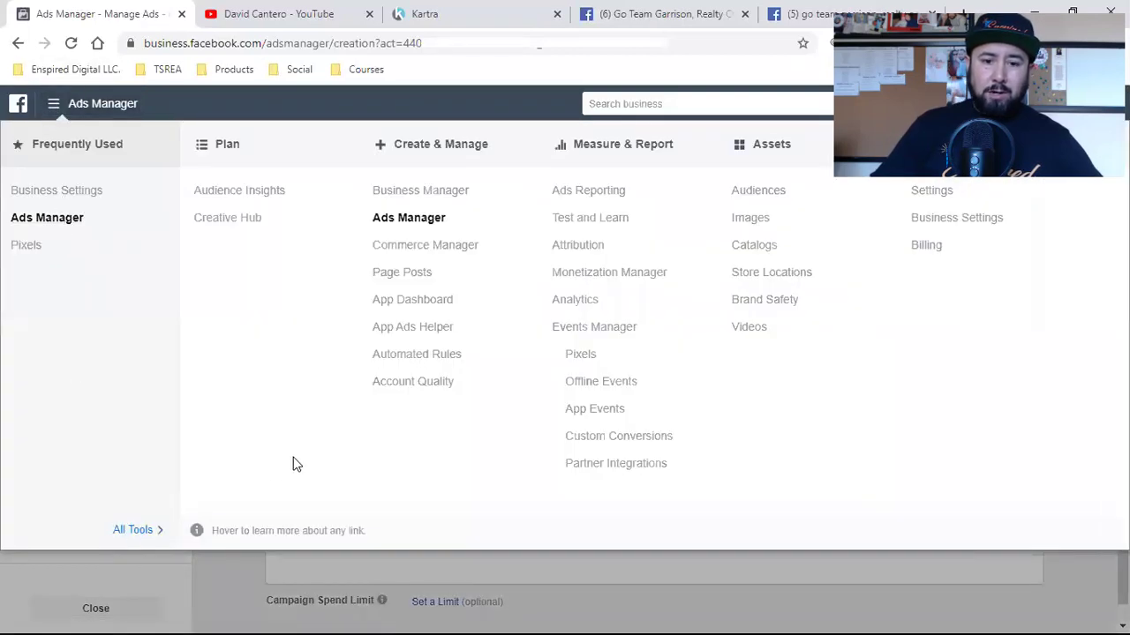
pyautogui.click(749, 194)
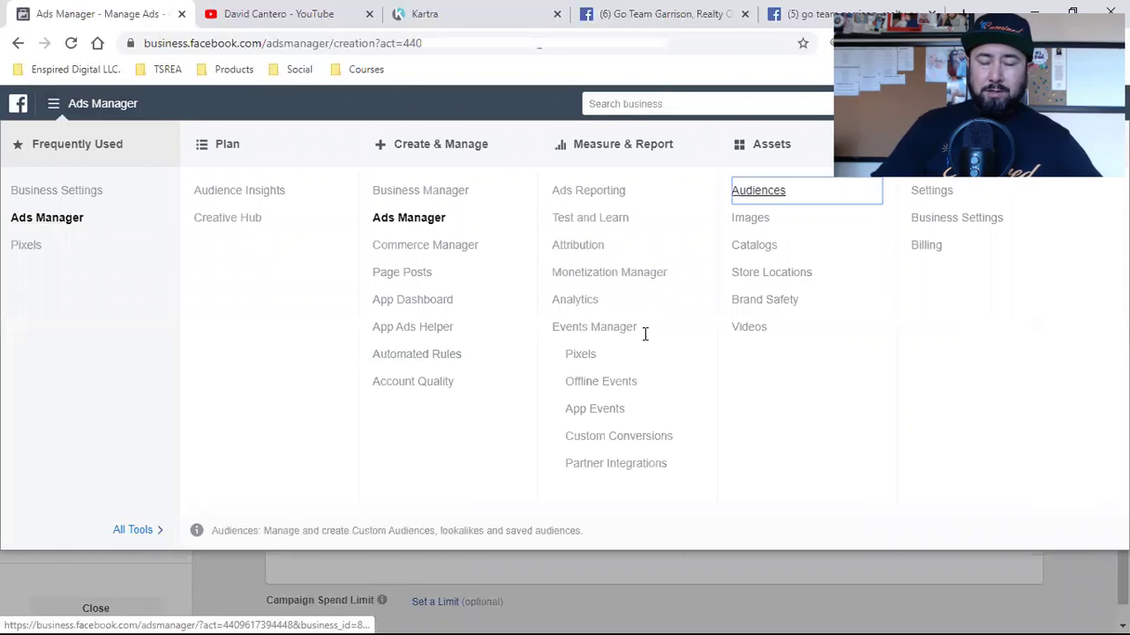
pyautogui.click(702, 322)
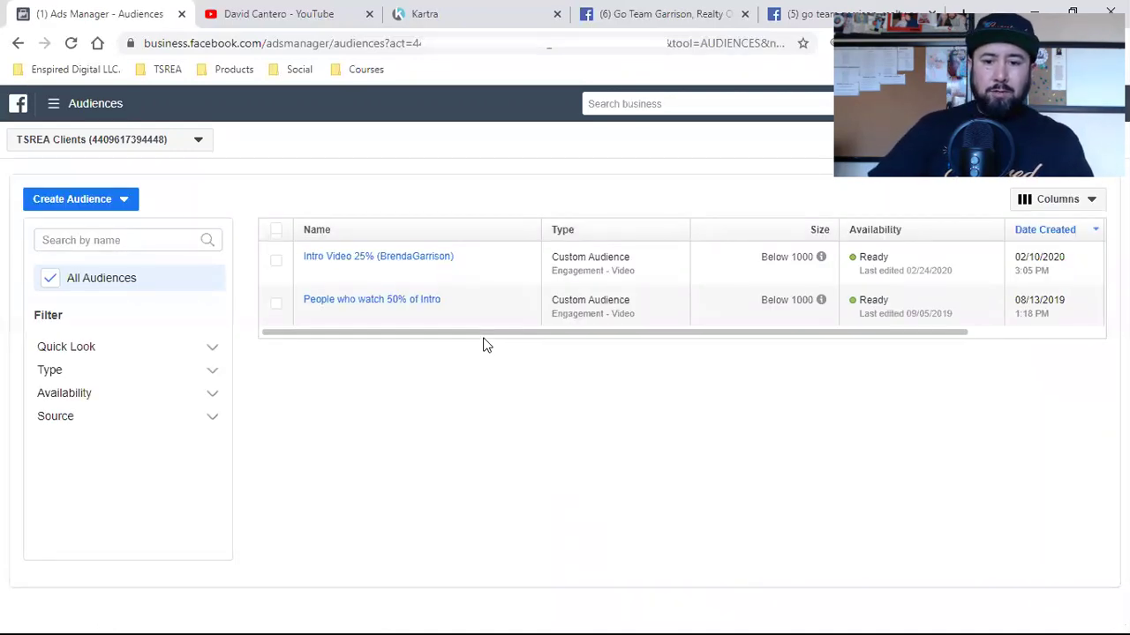
# Step: Start a video engagement custom audience of people who either completed or viewed at least 15 seconds of the video (ThruPlay)
pyautogui.moveTo(355, 267)
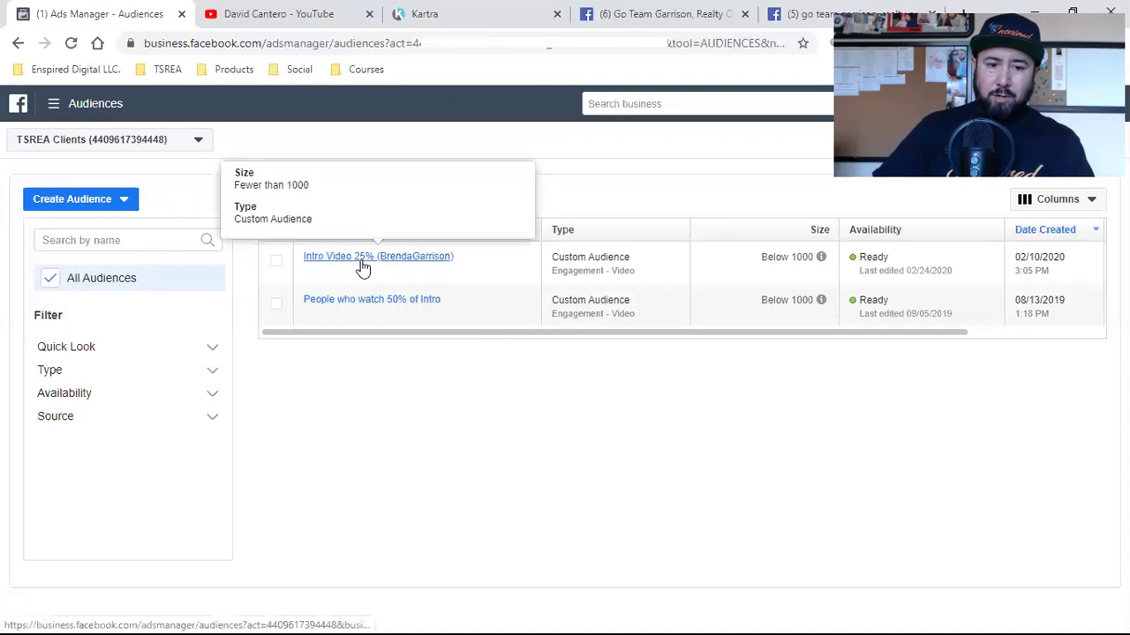
pyautogui.click(79, 201)
pyautogui.click(81, 235)
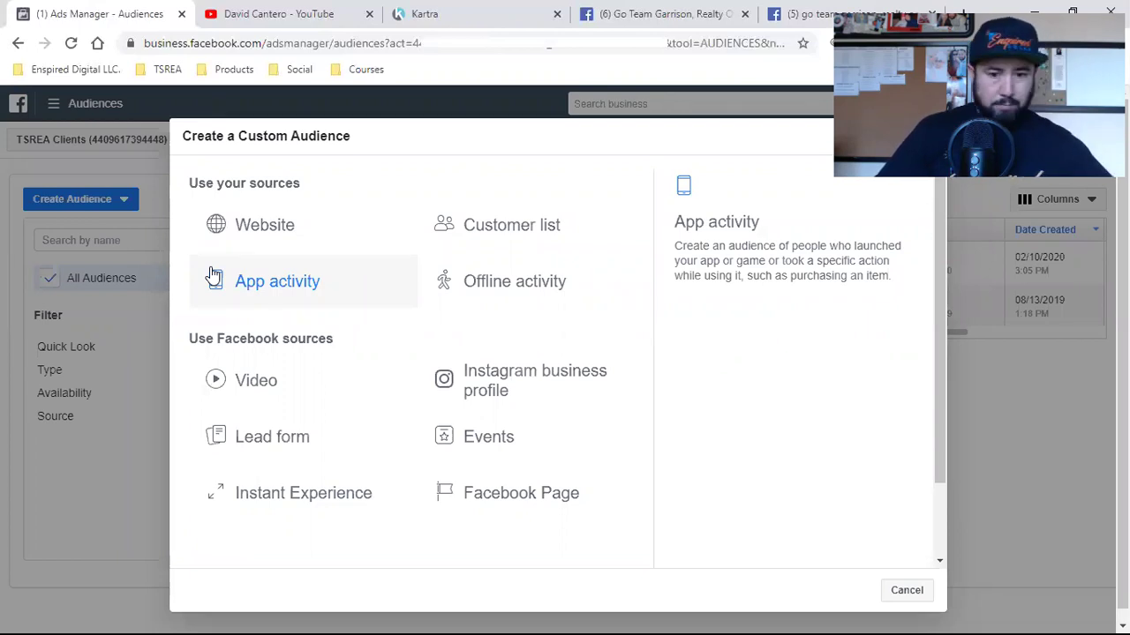
pyautogui.click(284, 380)
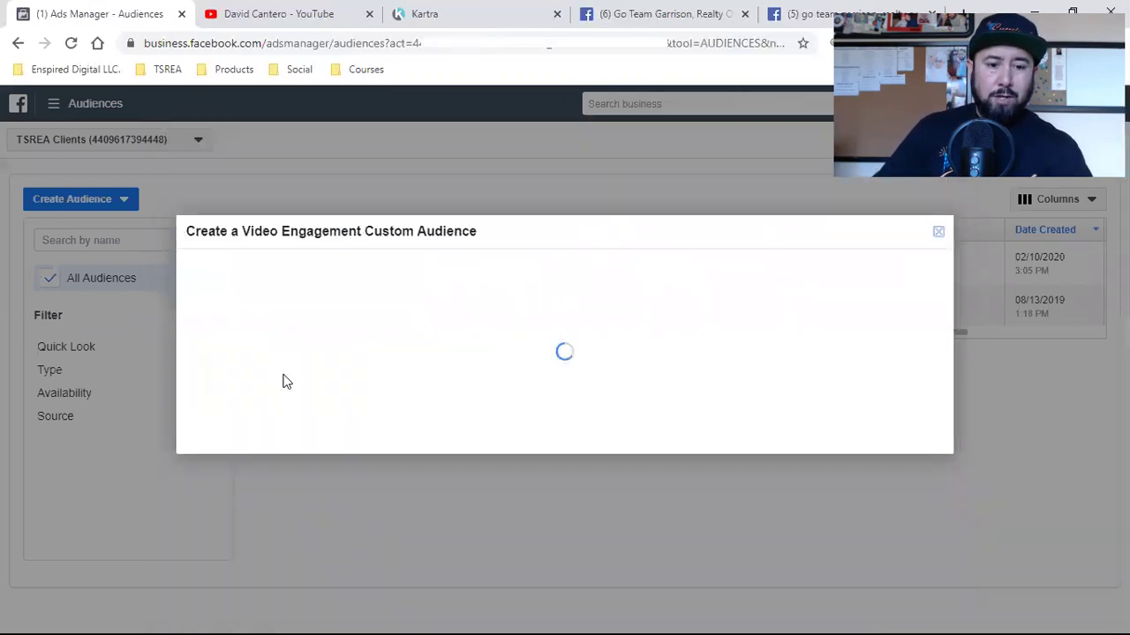
pyautogui.click(362, 274)
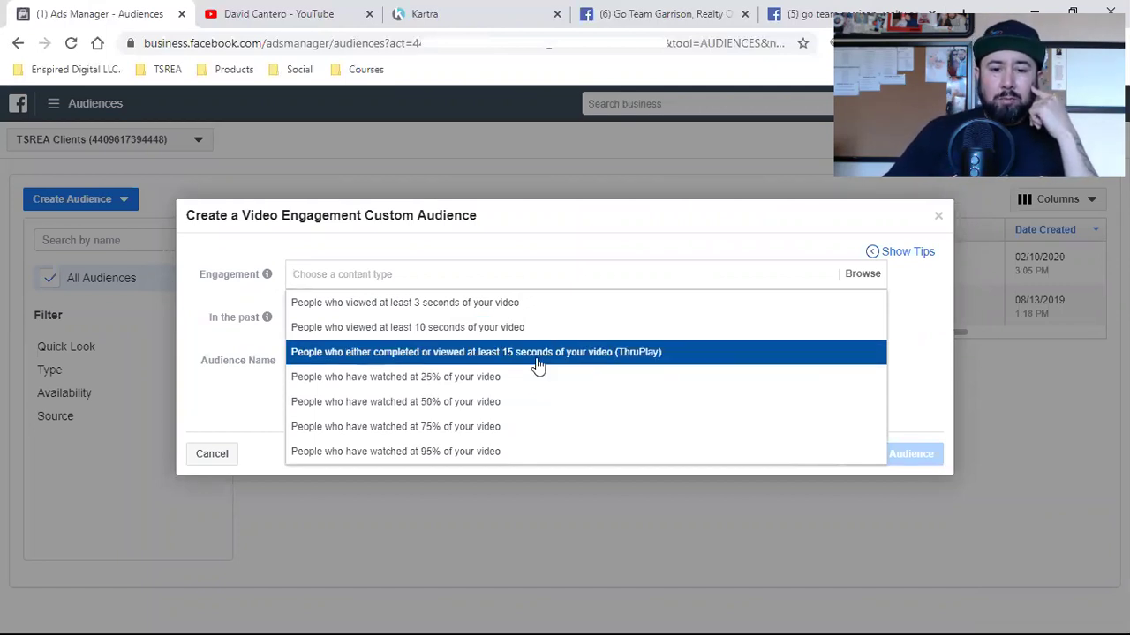
pyautogui.click(538, 367)
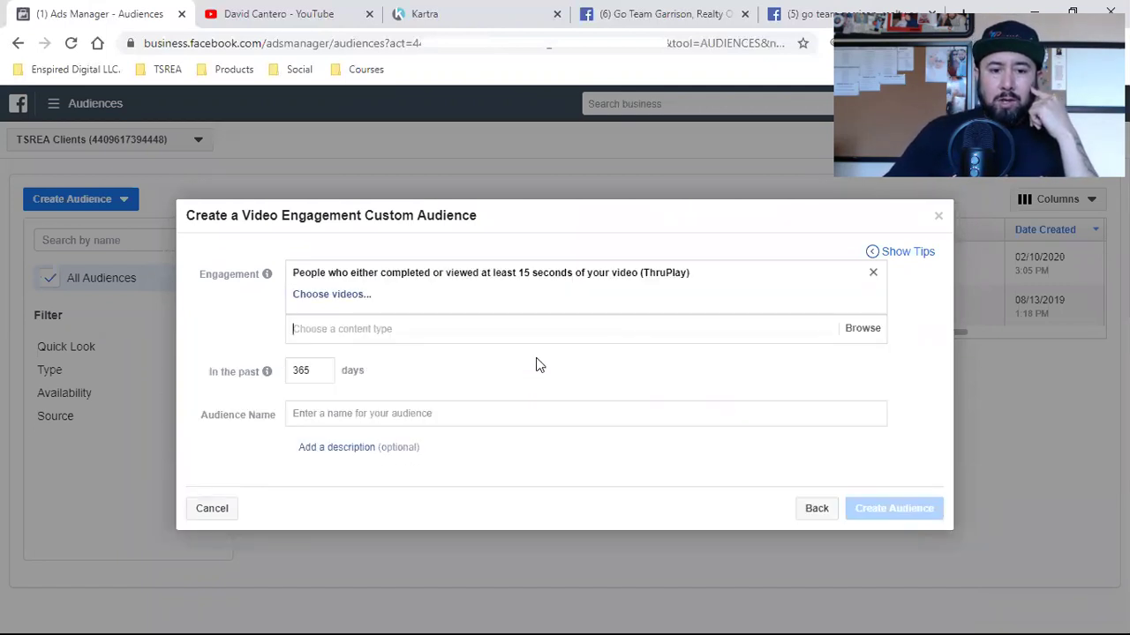
# Step: Choose the video "Interested in buying a home?" from the Go Team Garrison, Realty One Group Impact page as the audience source
pyautogui.click(357, 296)
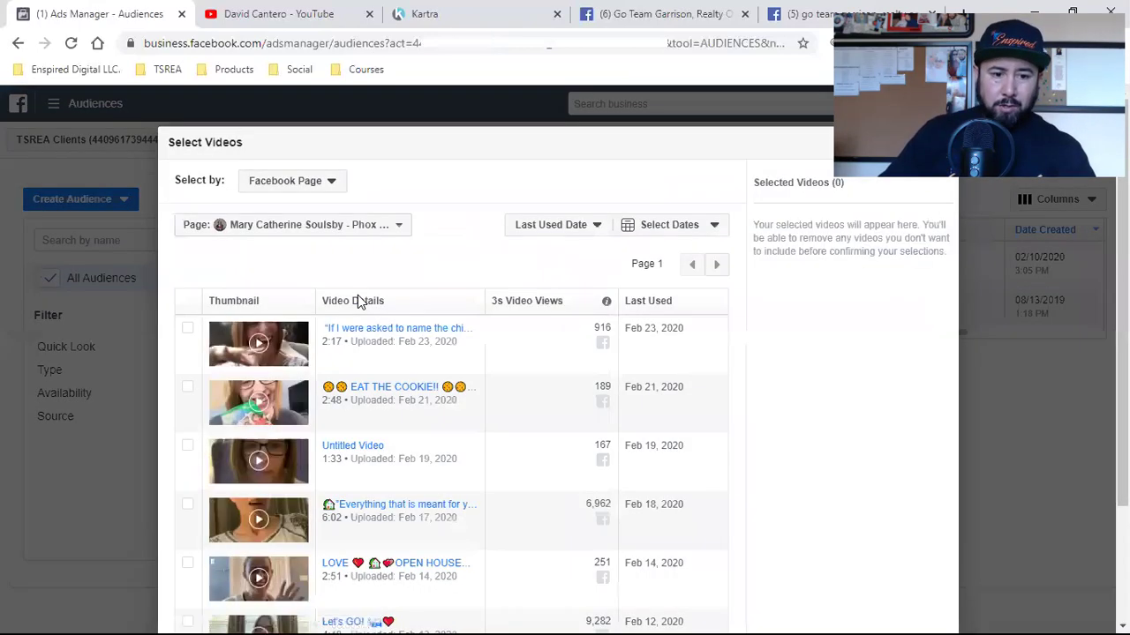
pyautogui.click(318, 238)
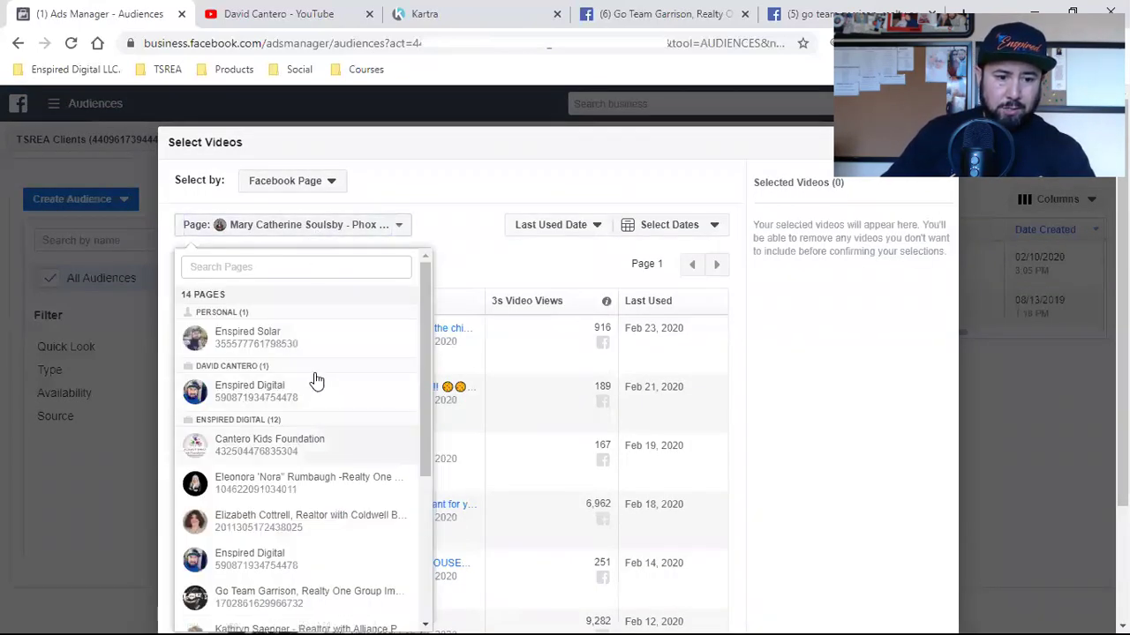
pyautogui.scroll(-3, 316, 399)
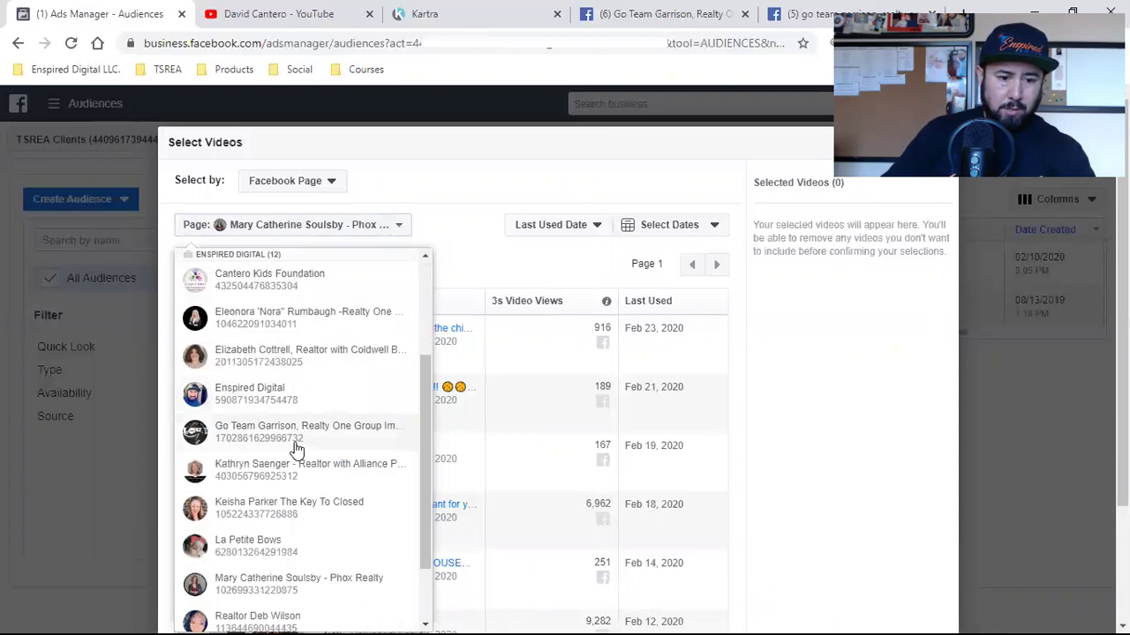
pyautogui.click(297, 449)
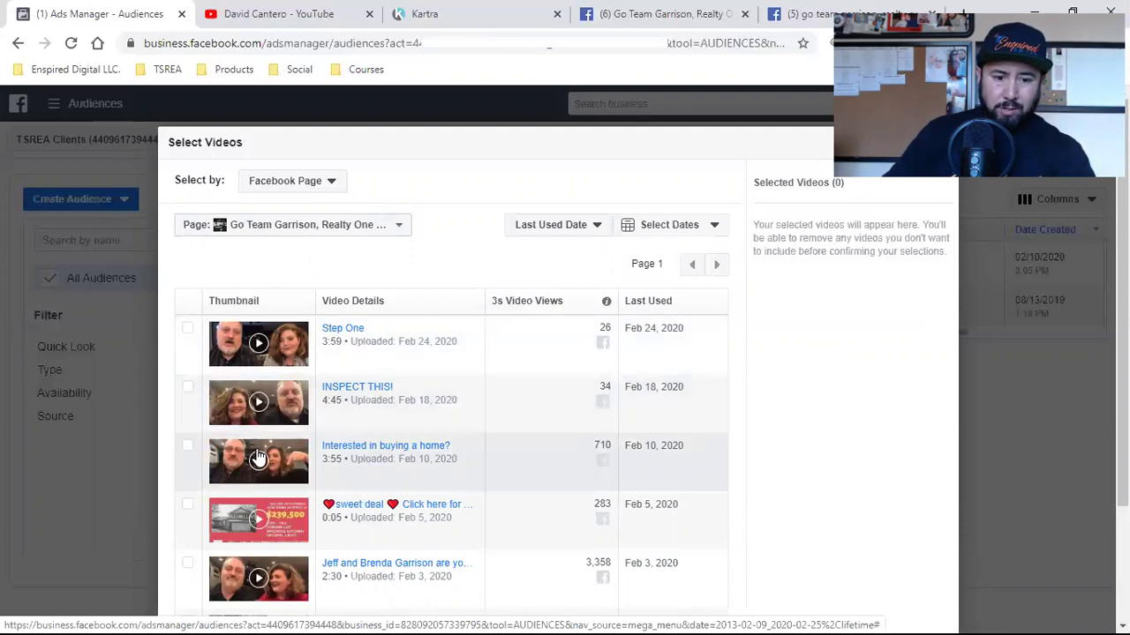
pyautogui.click(186, 448)
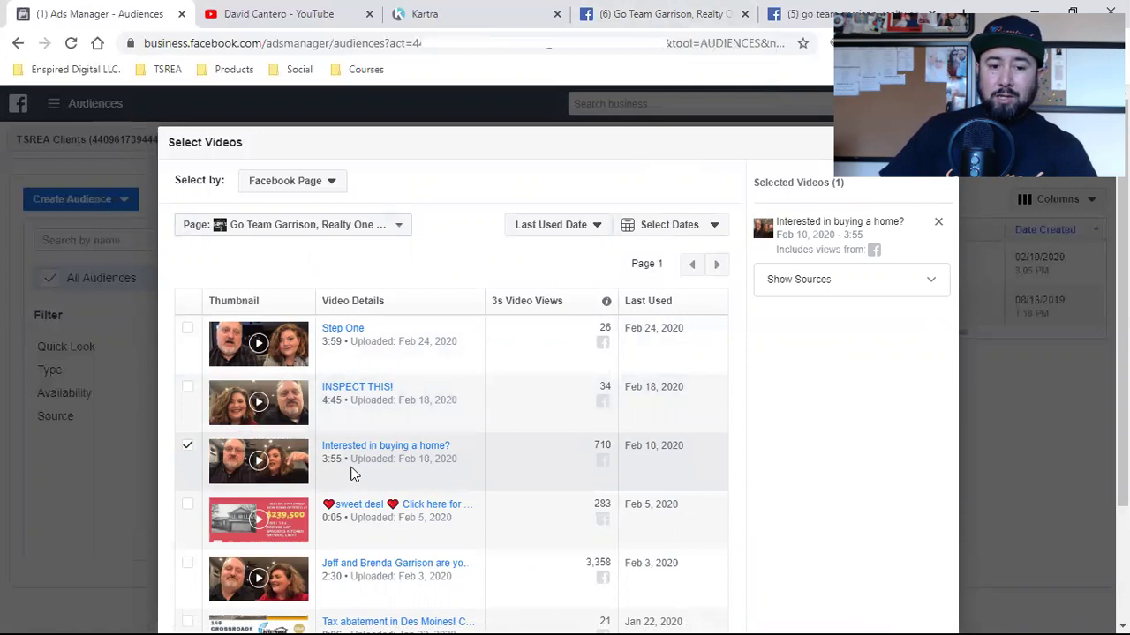
pyautogui.scroll(-2, 544, 451)
pyautogui.click(913, 581)
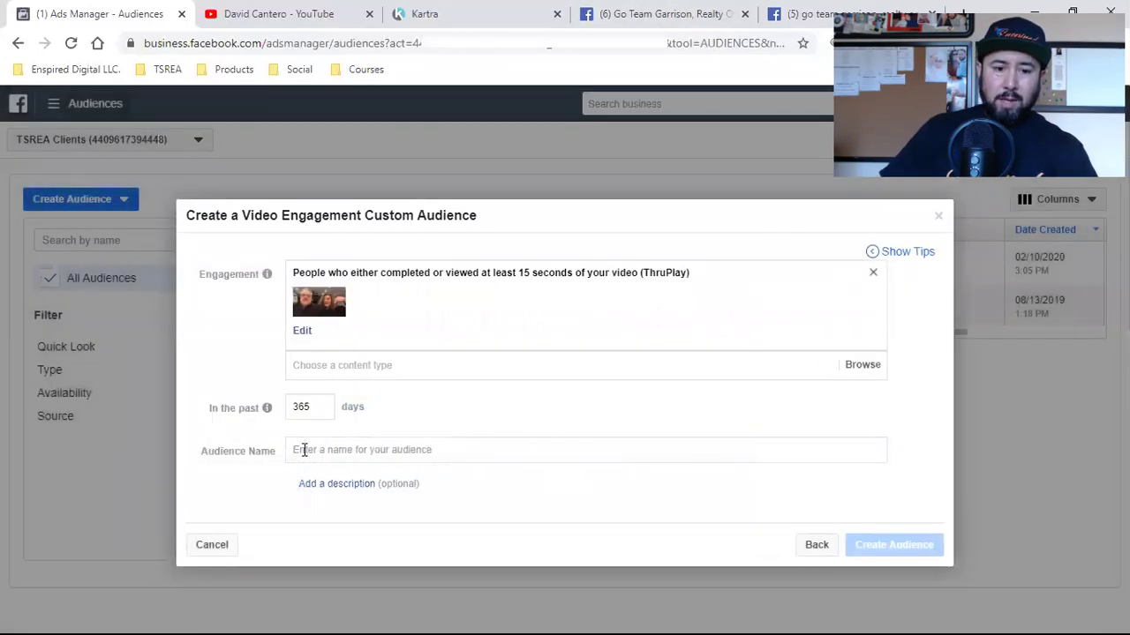
# Step: Name the custom audience "Video #2 Retarget (ThruPlay)"
pyautogui.click(329, 452)
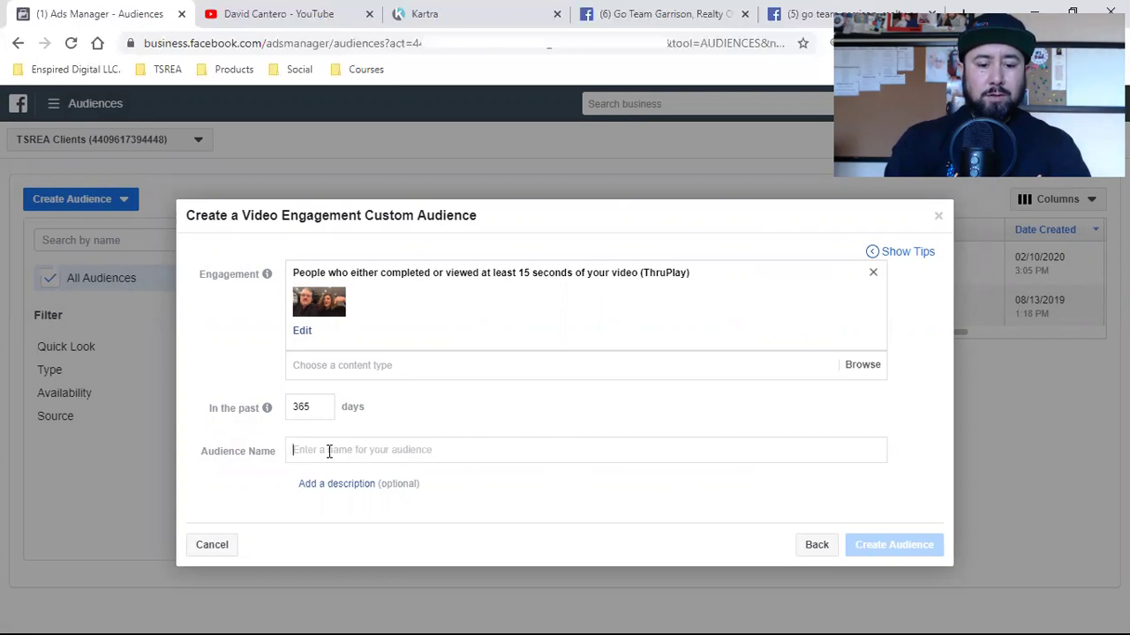
pyautogui.write('Video')
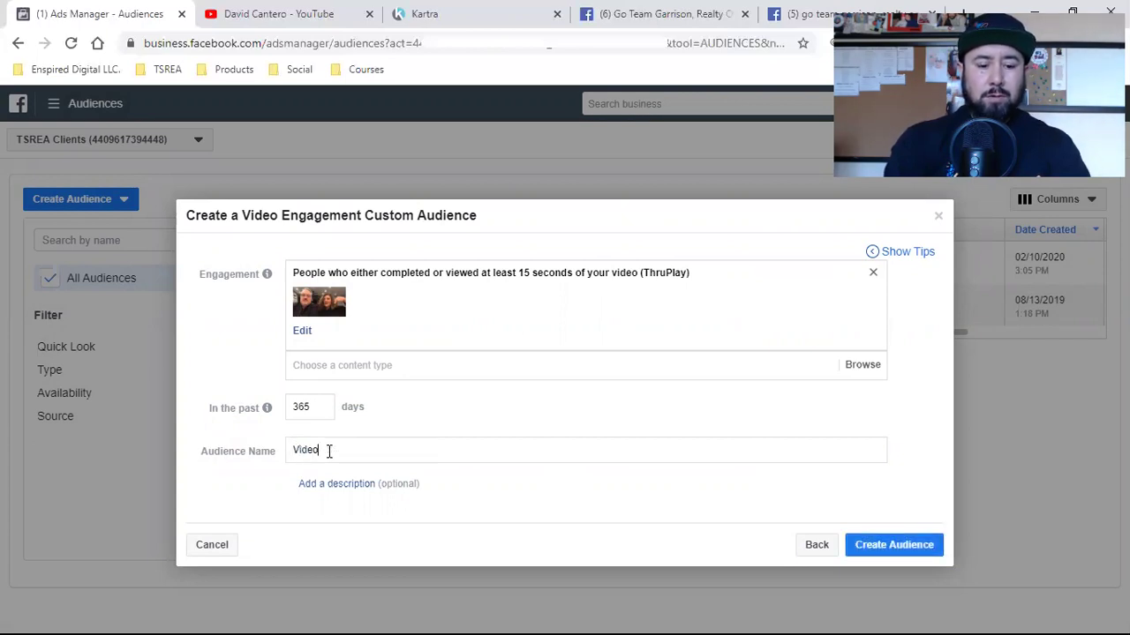
pyautogui.write(' #1')
pyautogui.write(' Retar')
pyautogui.write('get')
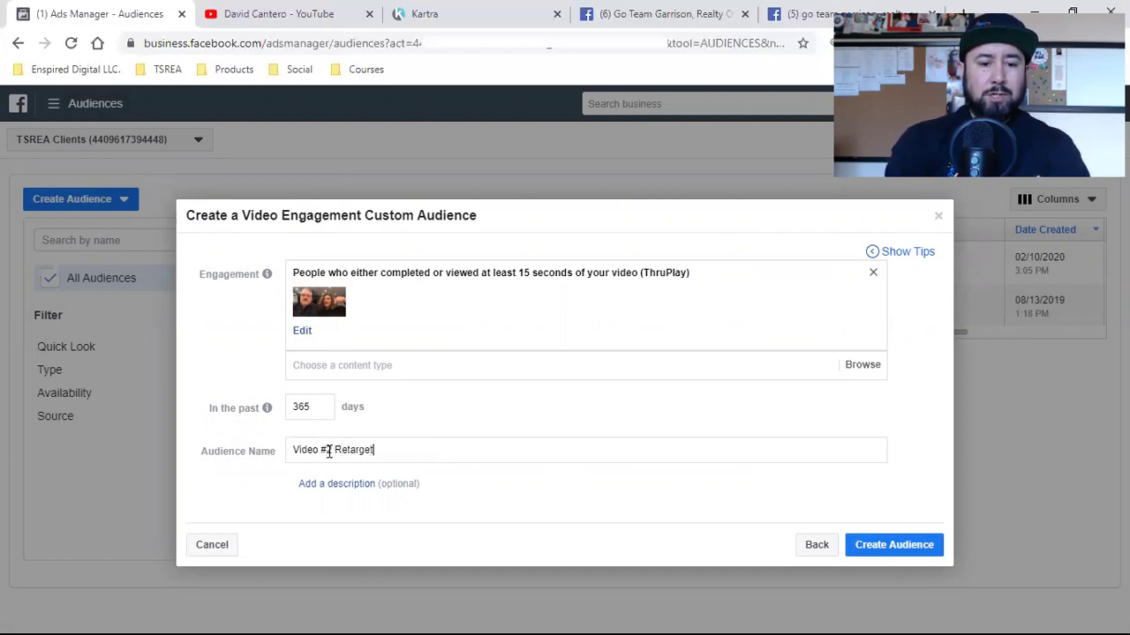
pyautogui.write(' (ThruPlay)')
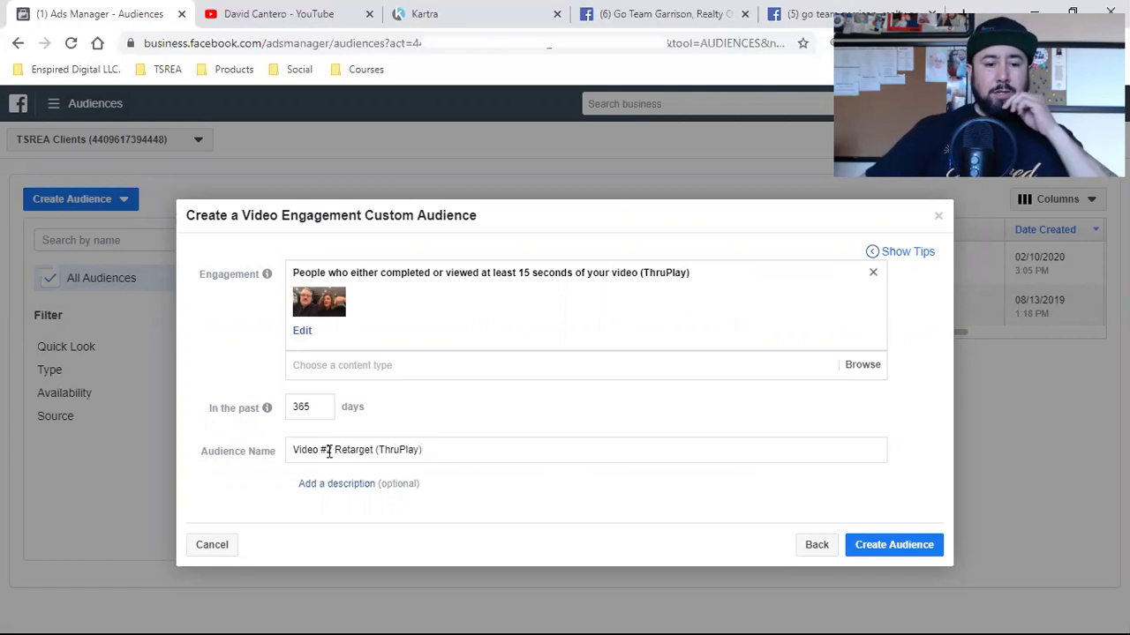
# Step: Create the custom audience without any follow-up ad or expansion, and return to the Ads Manager campaign list
pyautogui.click(905, 560)
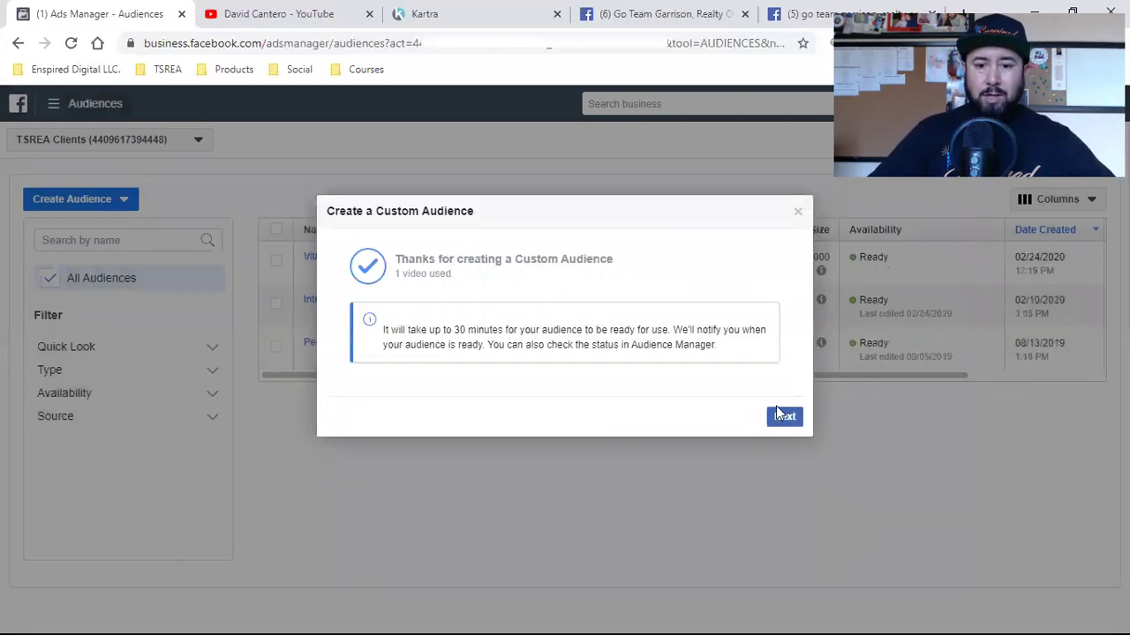
pyautogui.click(786, 418)
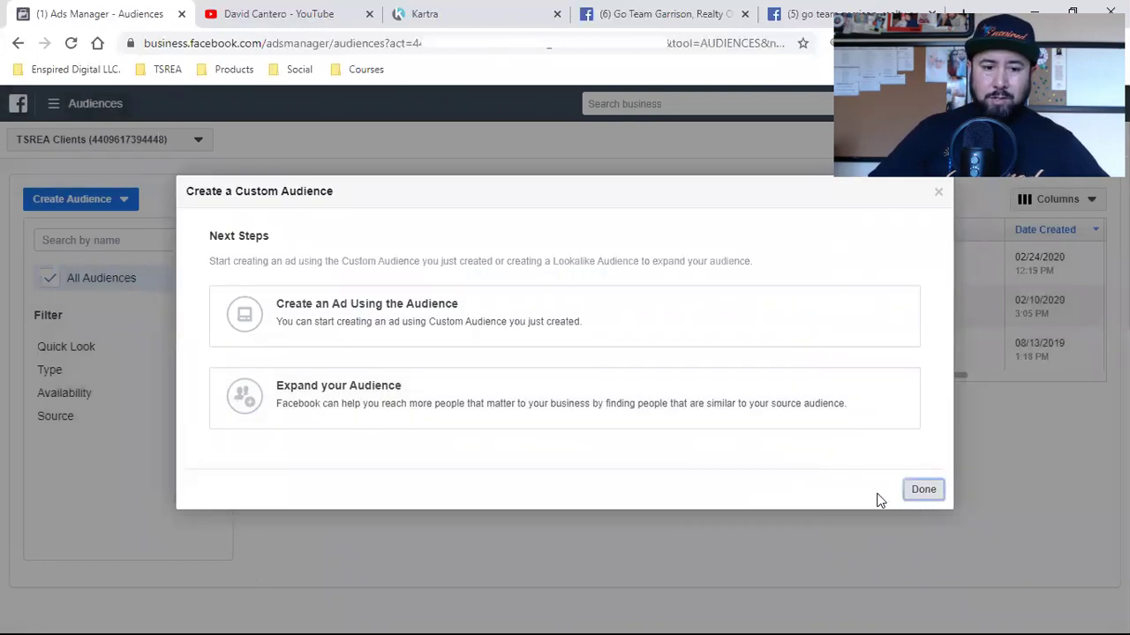
pyautogui.click(920, 490)
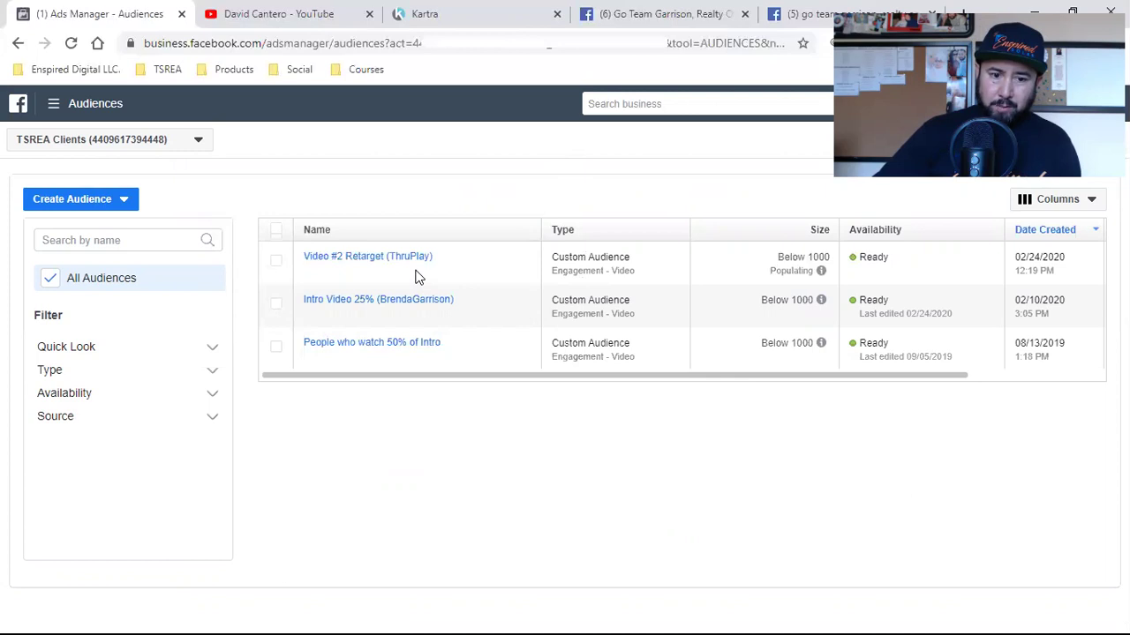
pyautogui.click(67, 108)
pyautogui.click(75, 219)
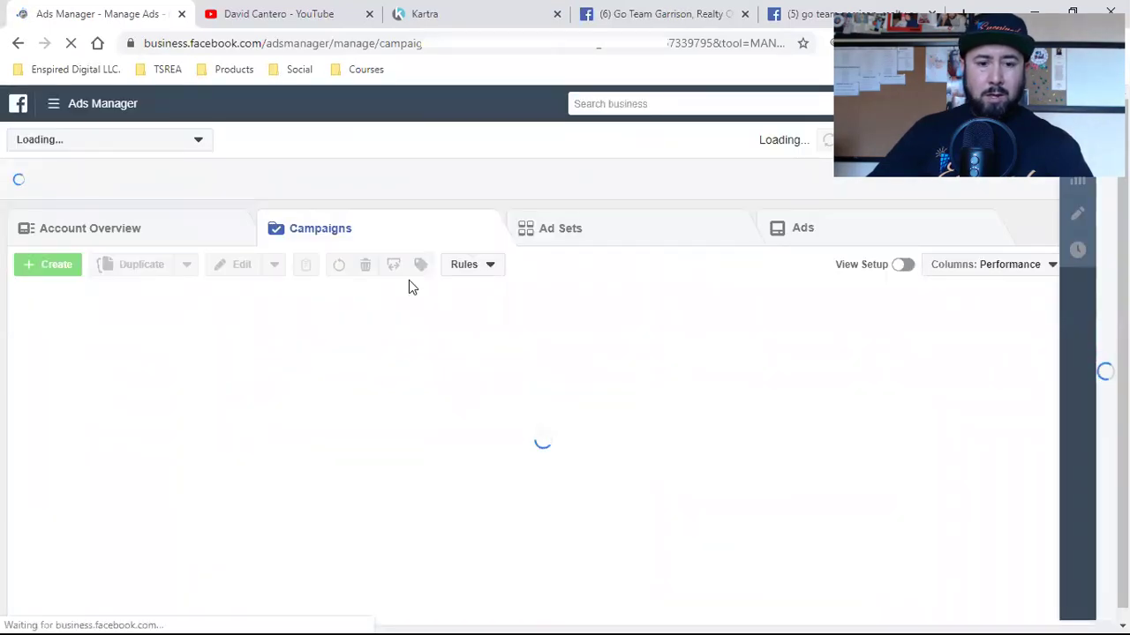
# Step: Create a Housing special-category campaign with the Video views objective, turn off campaign budget optimization, and continue to the ad set
pyautogui.click(53, 260)
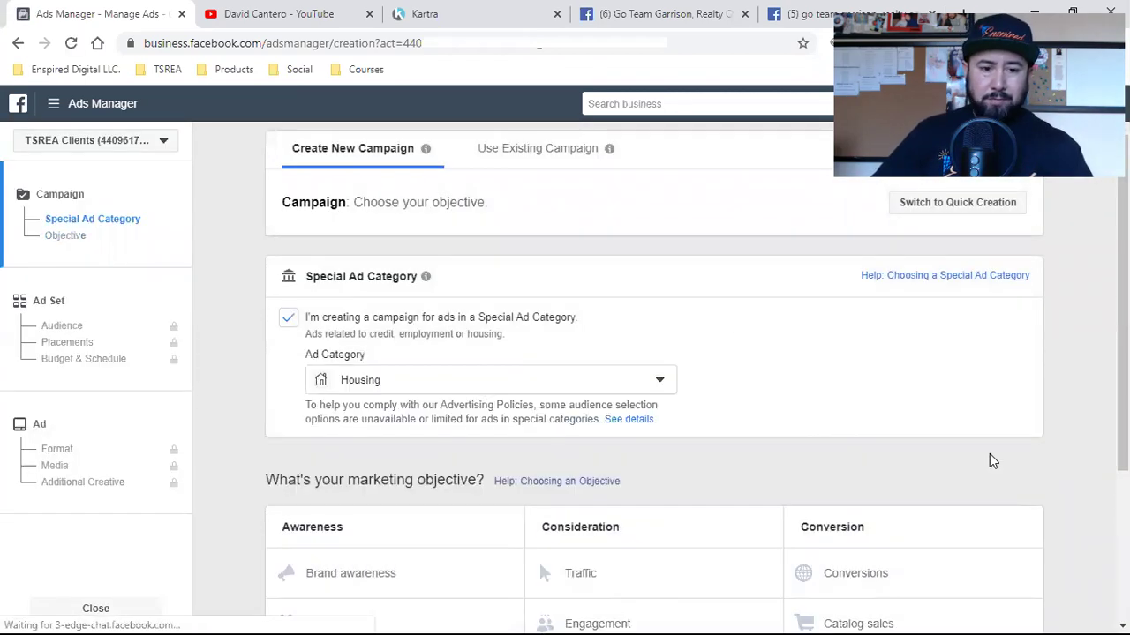
pyautogui.scroll(-3, 433, 318)
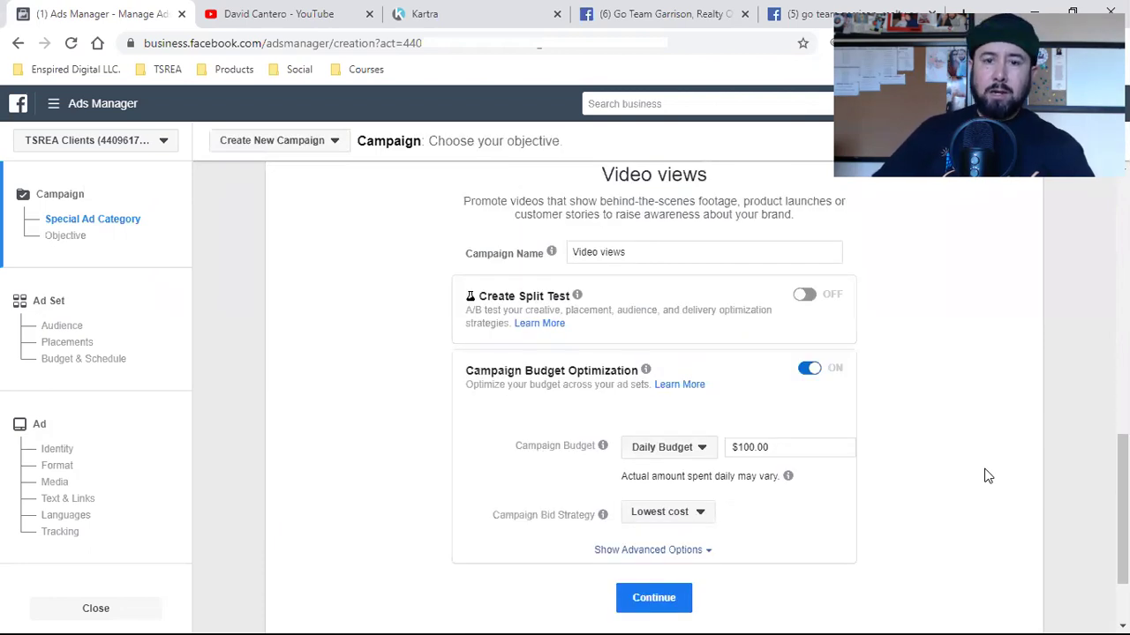
pyautogui.scroll(-2, 711, 392)
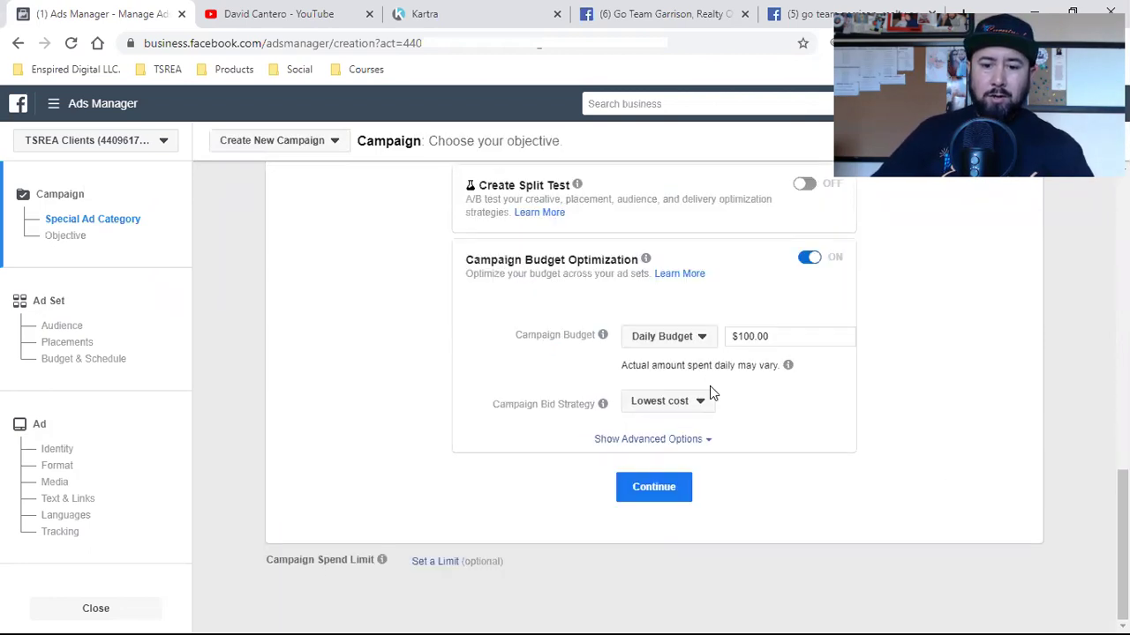
pyautogui.click(806, 259)
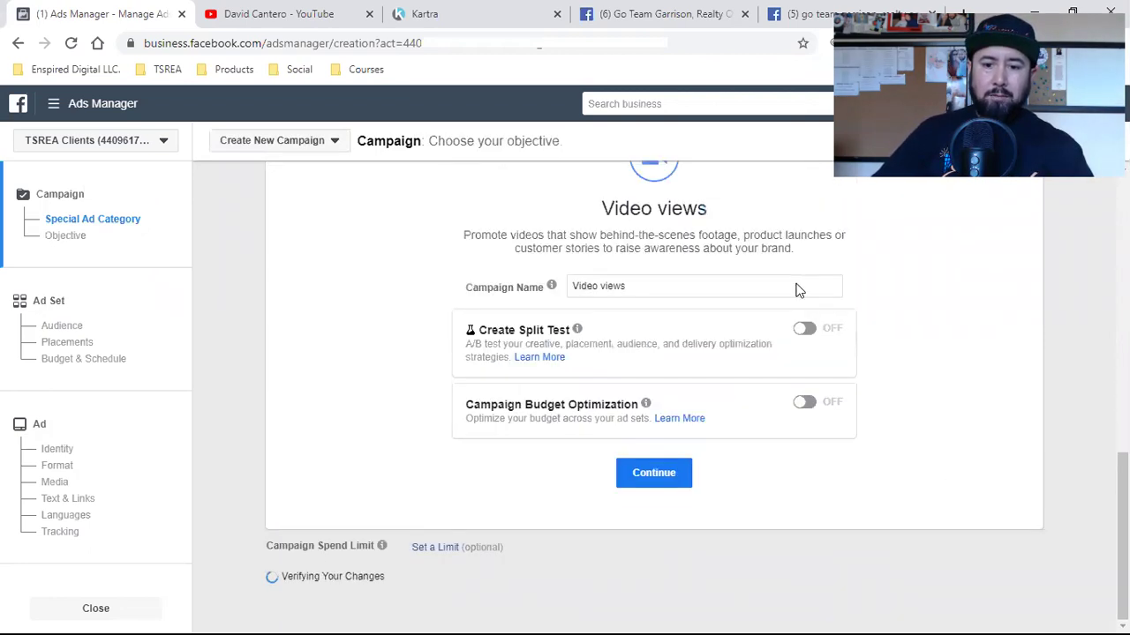
pyautogui.click(654, 475)
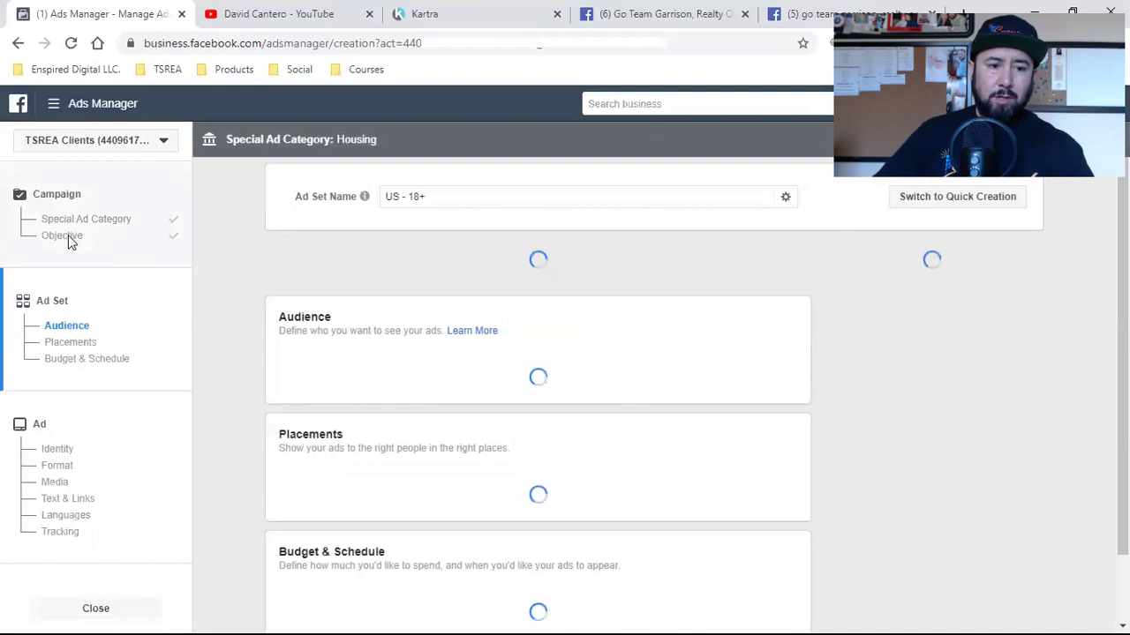
# Step: Return to the campaign objective settings and name the campaign "Video views #3 (GoTeamGarison)"
pyautogui.click(69, 236)
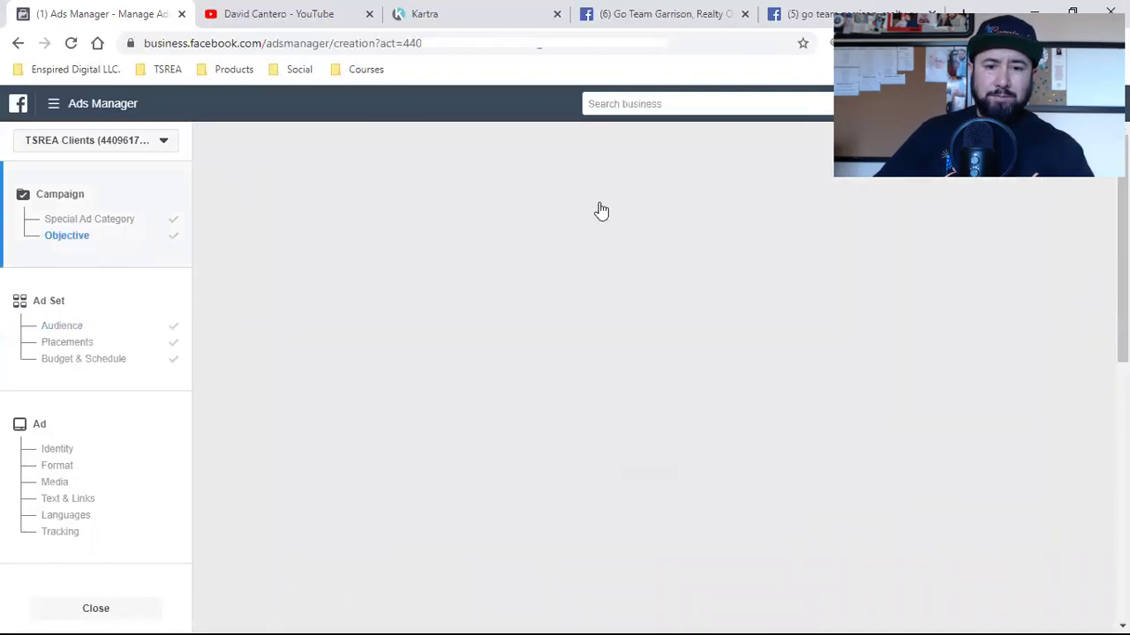
pyautogui.scroll(-2, 648, 308)
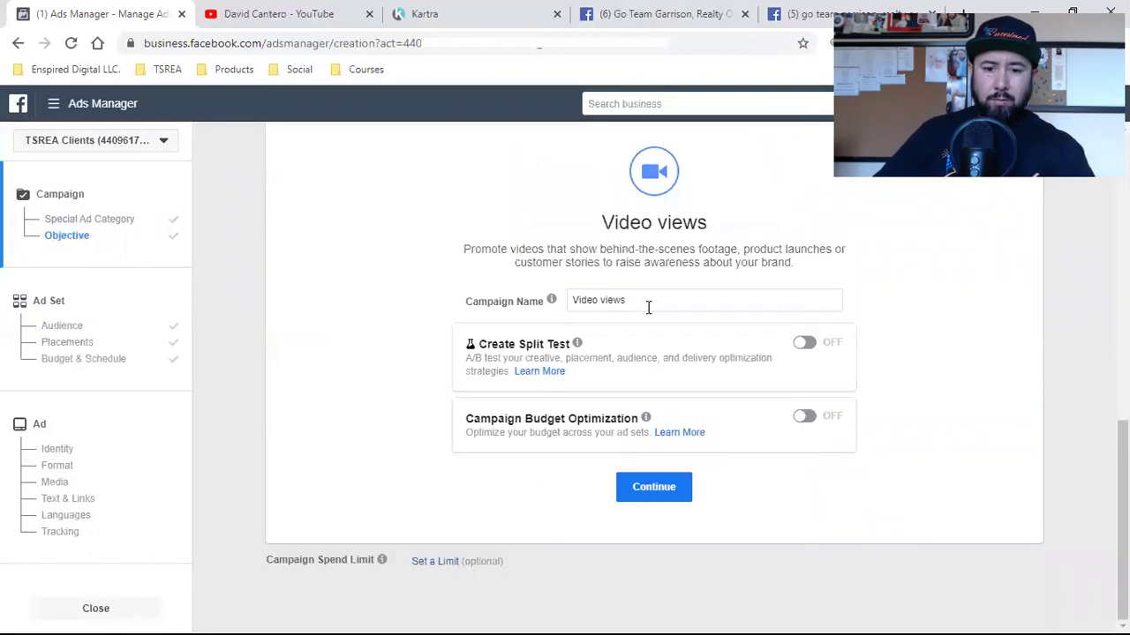
pyautogui.scroll(2, 648, 308)
pyautogui.scroll(3, 738, 542)
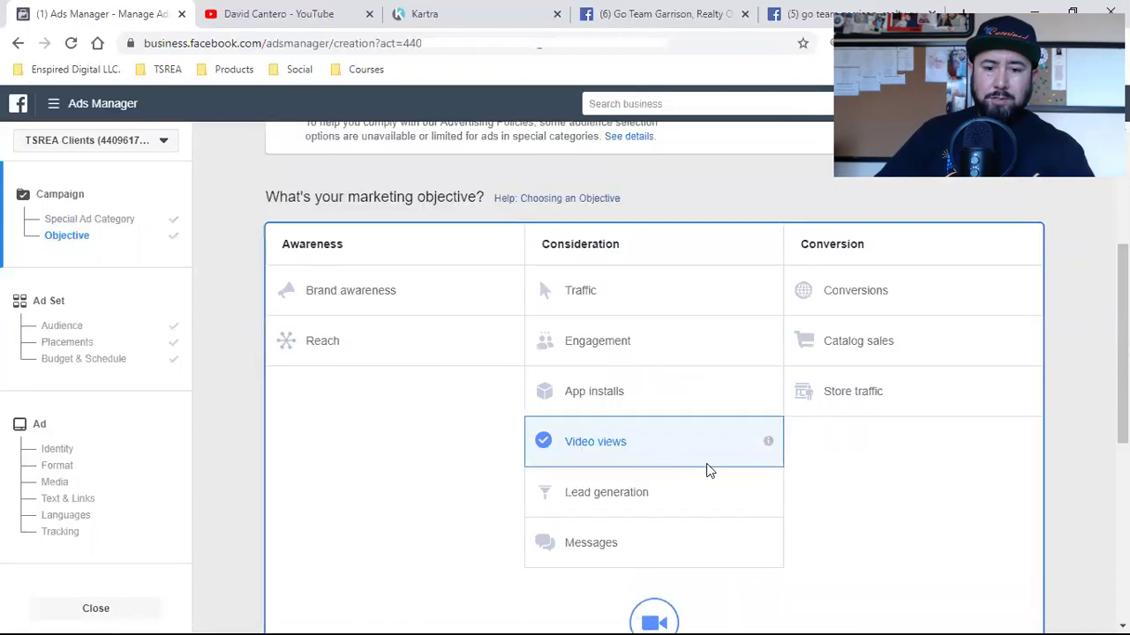
pyautogui.scroll(-4, 742, 406)
pyautogui.click(678, 423)
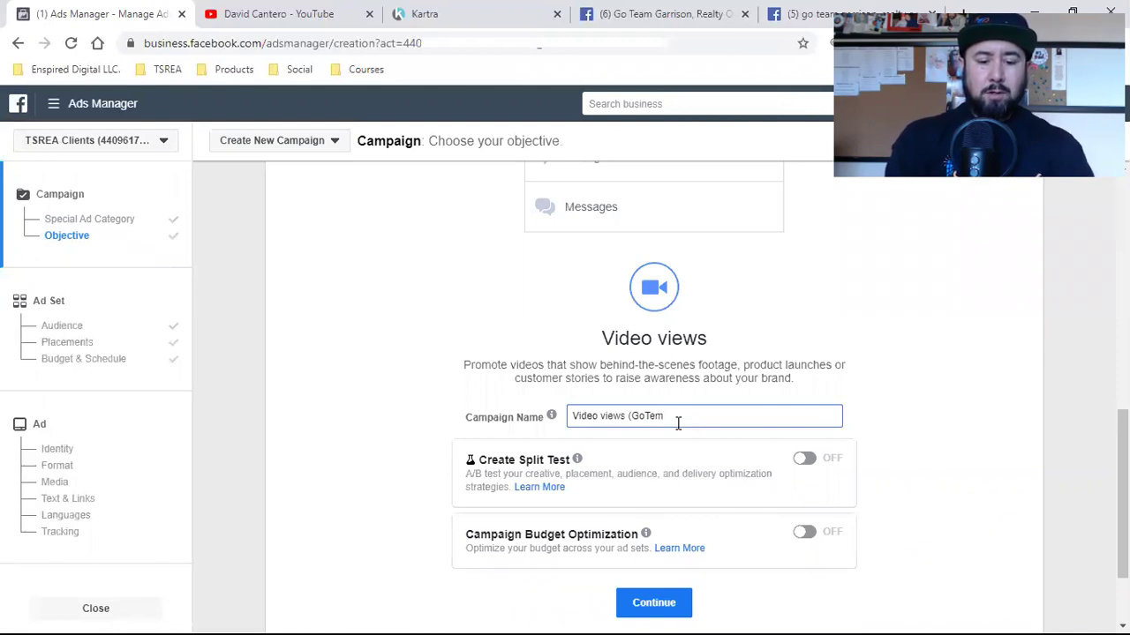
pyautogui.write('(GoTeamGarrison')
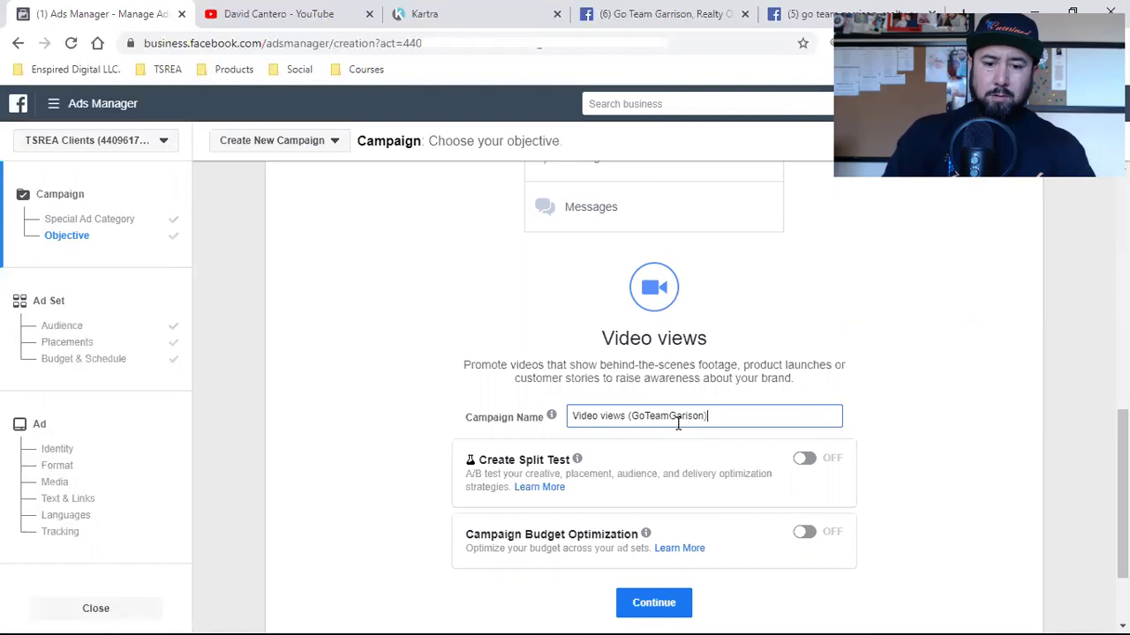
pyautogui.write('#3')
# Step: Copy the campaign name, continue to the ad set, and reuse it as the ad set name "Video views #3 (GoTeamGarison)"
pyautogui.tripleClick(682, 418)
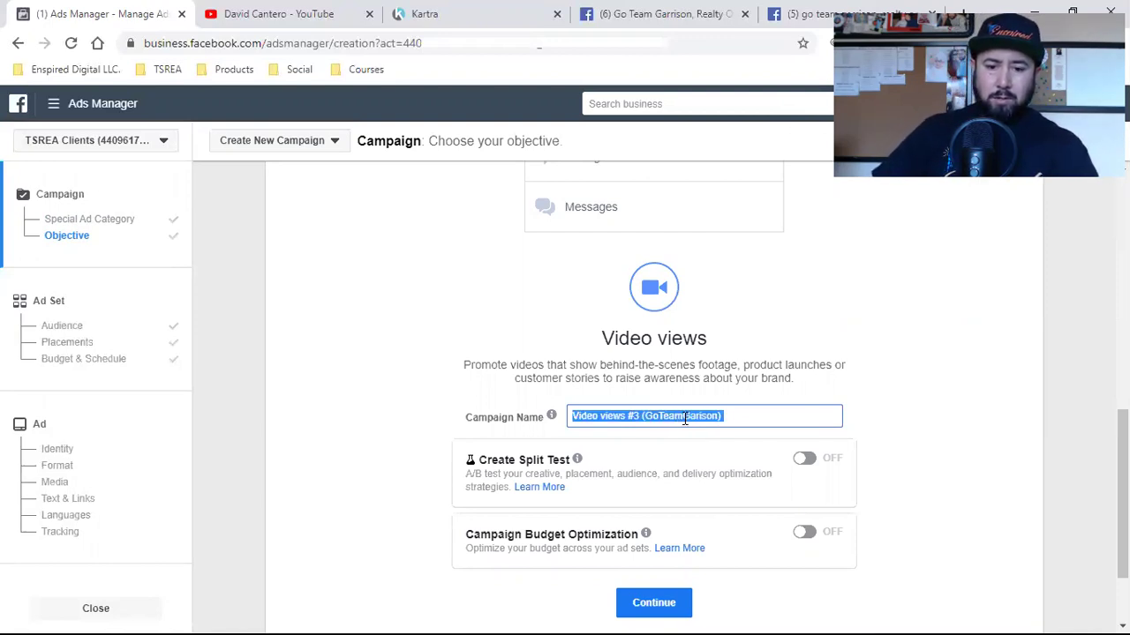
pyautogui.rightClick(685, 420)
pyautogui.click(749, 204)
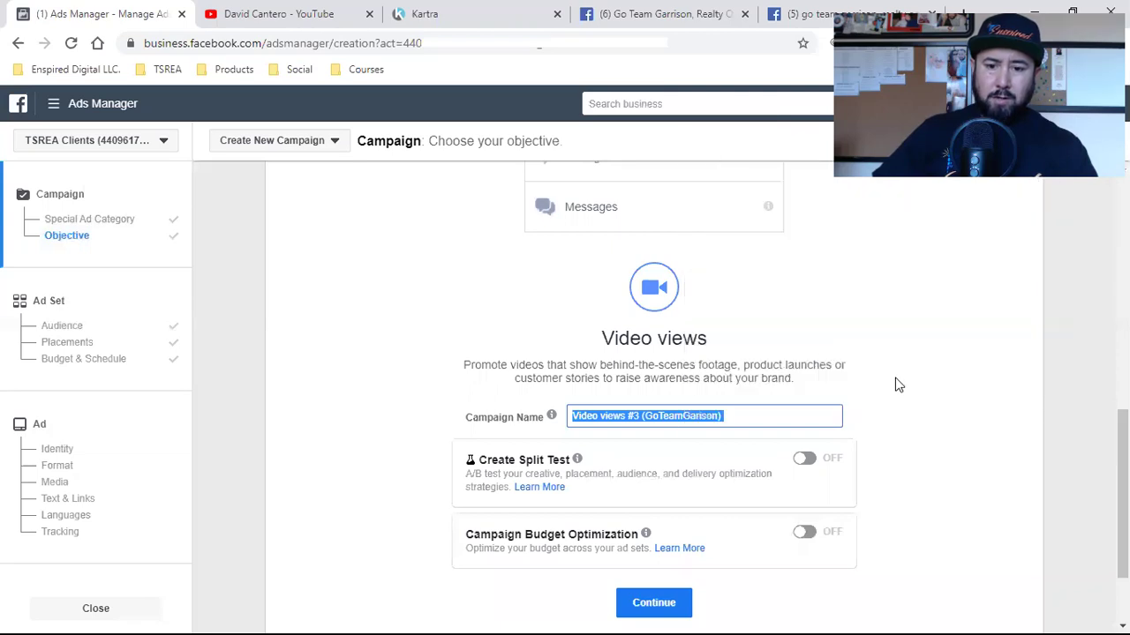
pyautogui.scroll(-2, 839, 432)
pyautogui.click(669, 474)
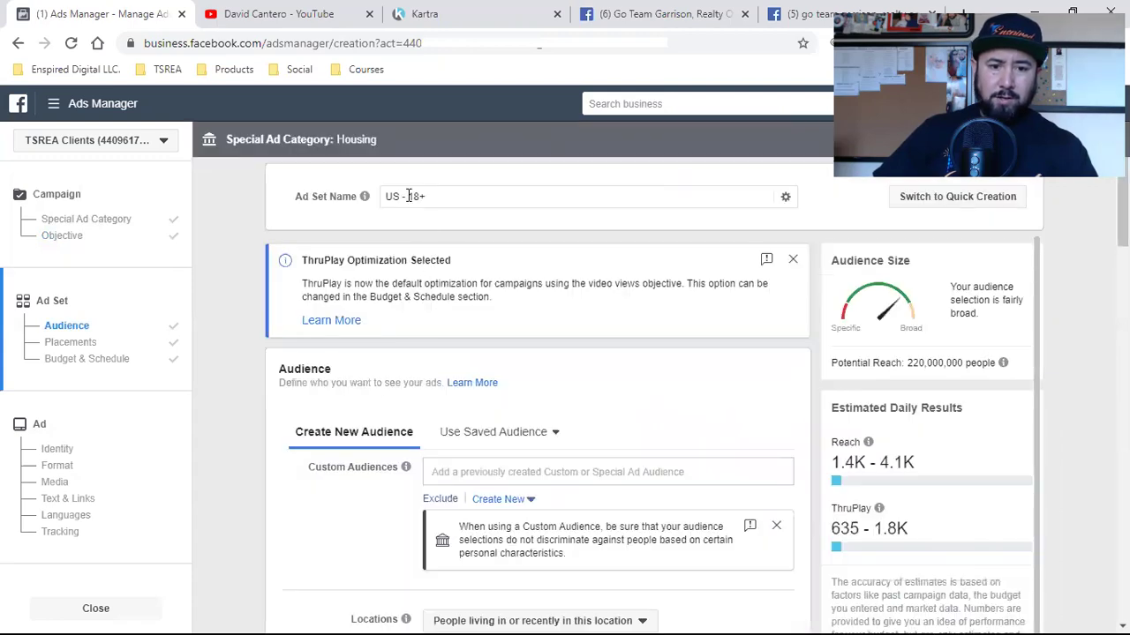
pyautogui.tripleClick(408, 196)
pyautogui.hotkey('ctrl', 'v')
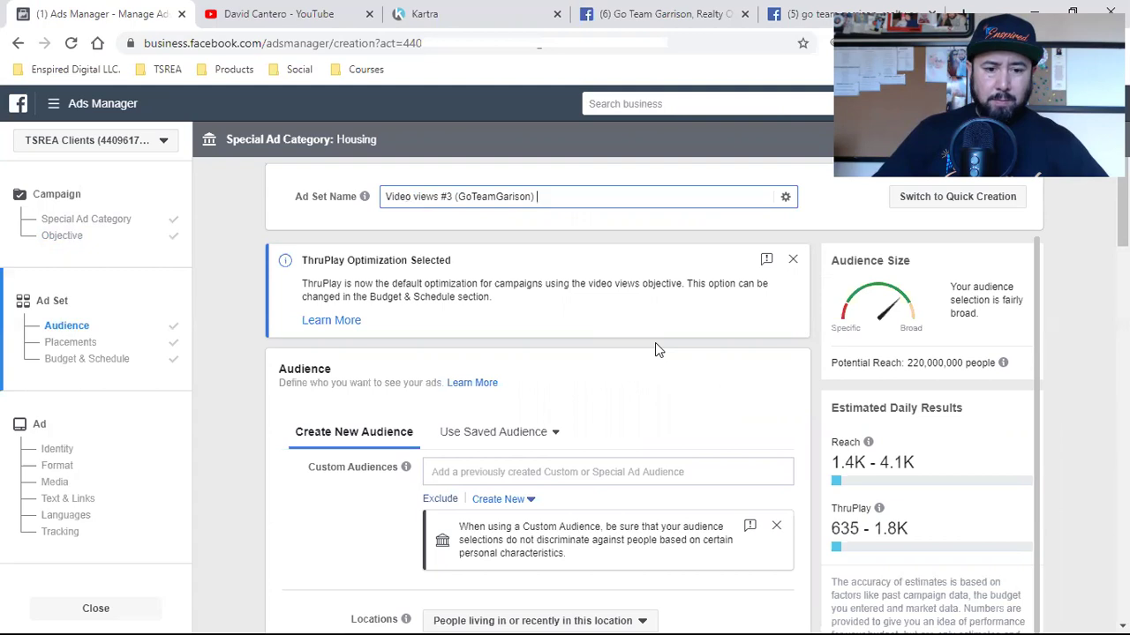
pyautogui.scroll(-2, 655, 349)
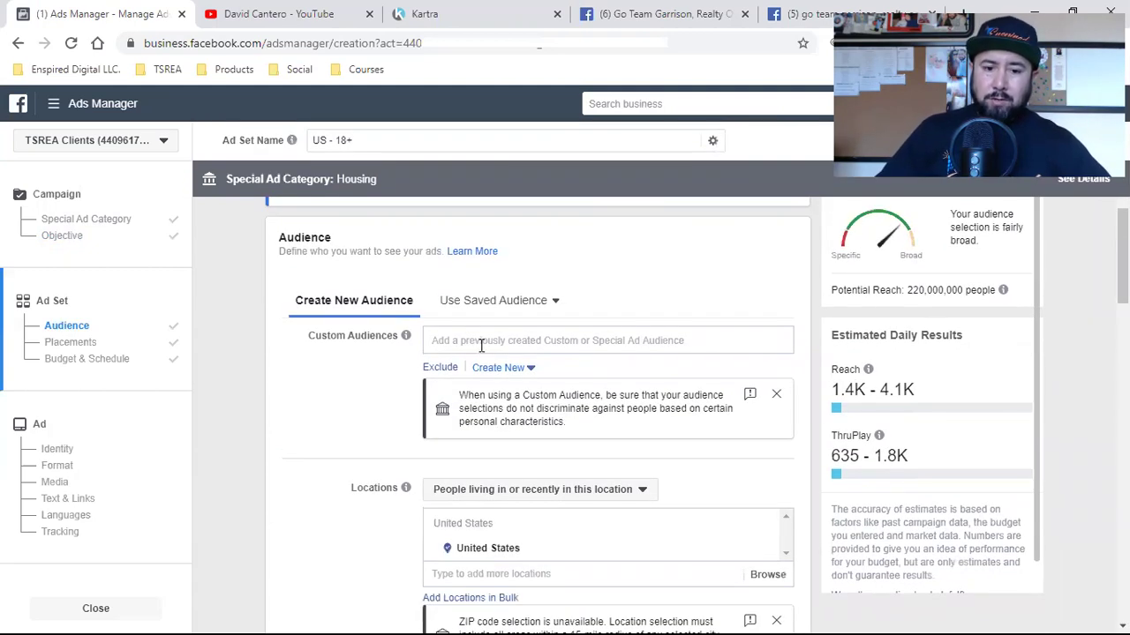
pyautogui.scroll(2, 323, 421)
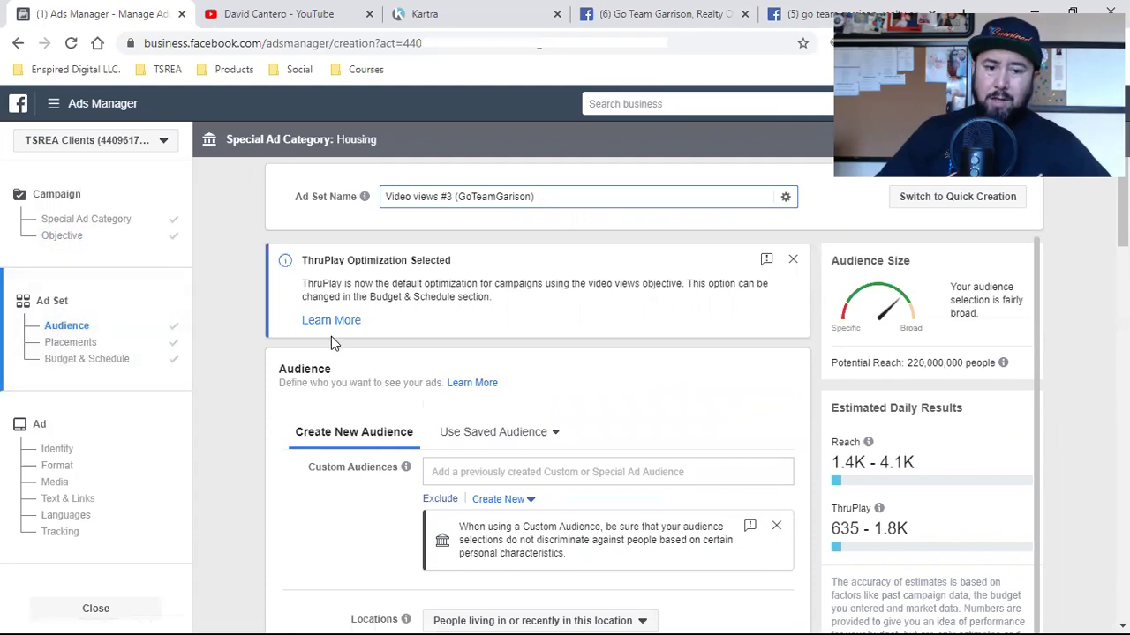
# Step: Add "Retarget" inside the parentheses of the ad set name, making it "Video views #3 (GoTeamGarison Retarget)"
pyautogui.tripleClick(451, 198)
pyautogui.click(545, 357)
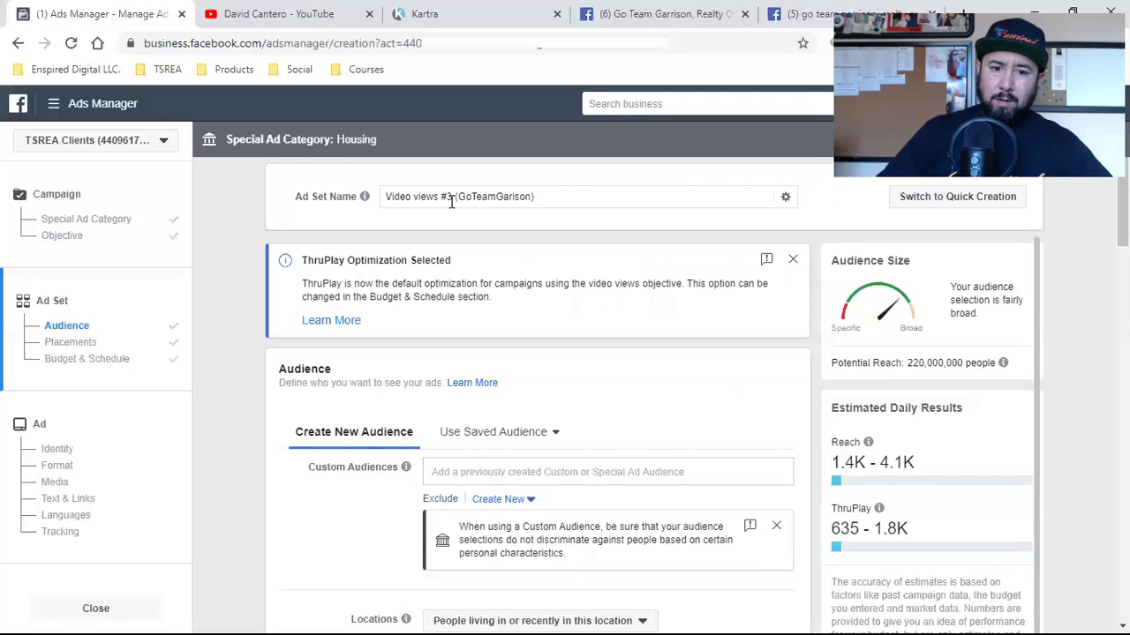
pyautogui.click(564, 196)
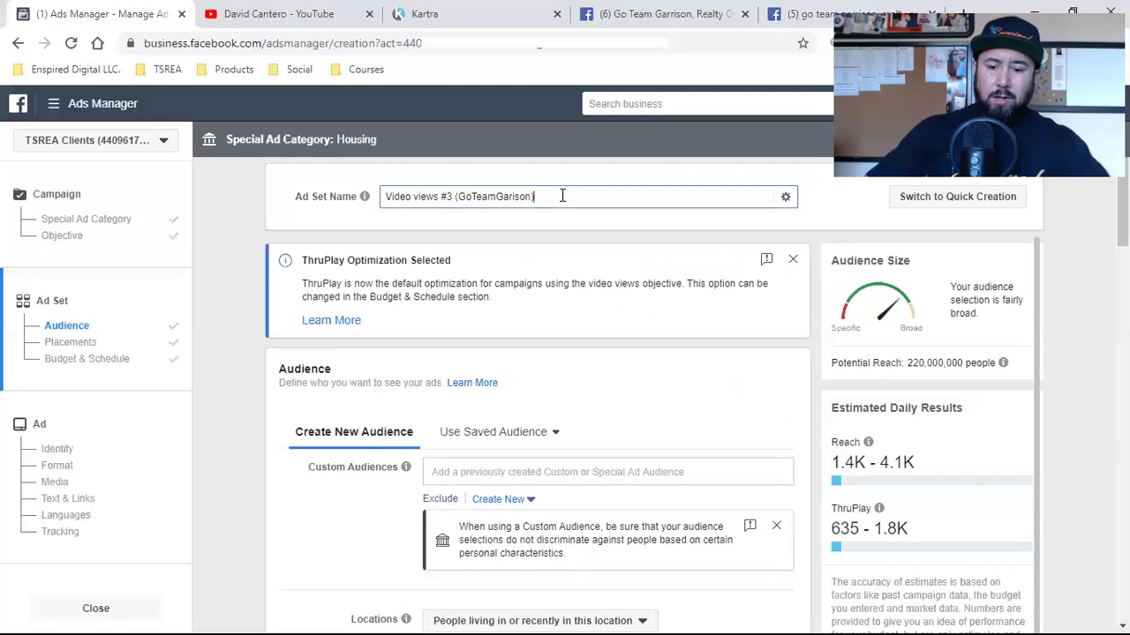
pyautogui.write('Retarget')
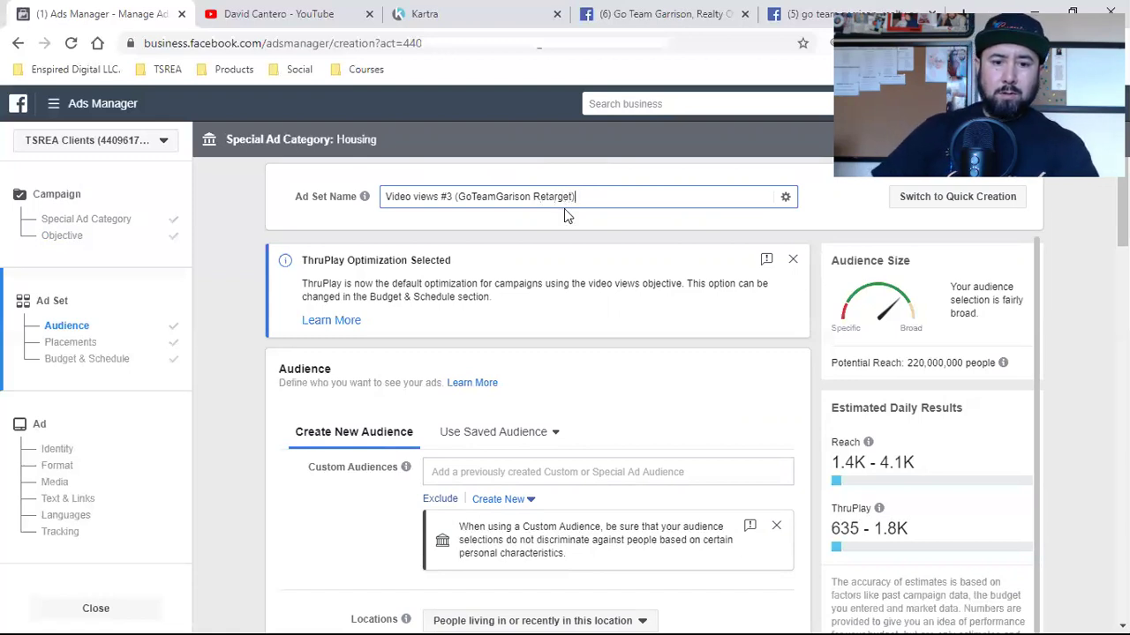
# Step: Copy the ad set name "Video views #3 (GoTeamGarison Retarget)" over the campaign name and continue back to the ad set
pyautogui.tripleClick(473, 196)
pyautogui.rightClick(492, 201)
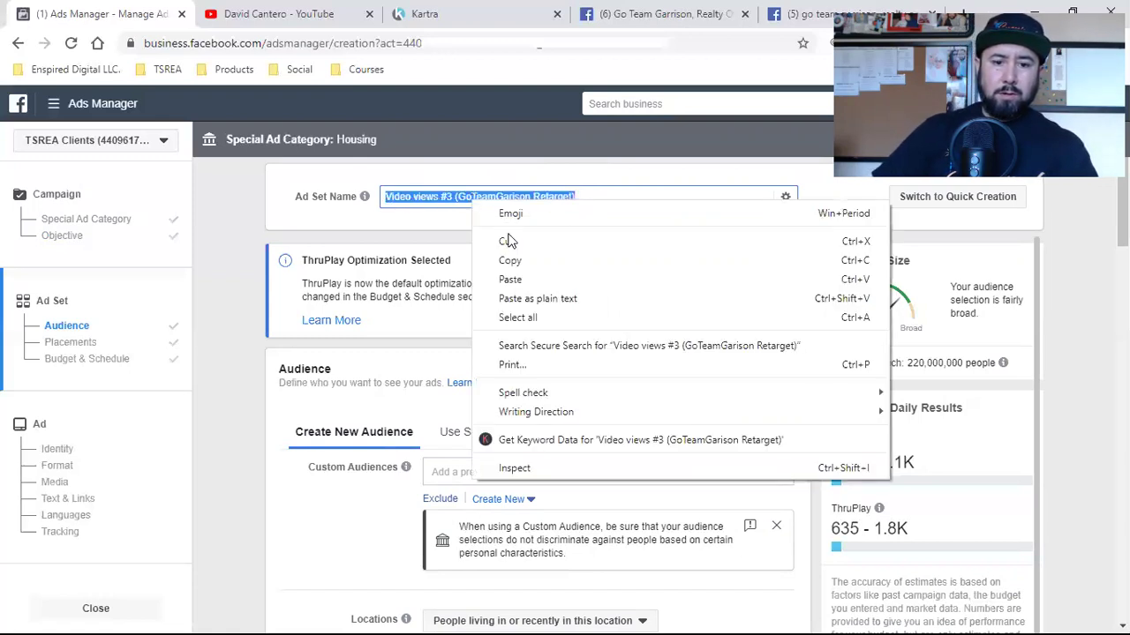
pyautogui.click(504, 257)
pyautogui.click(76, 220)
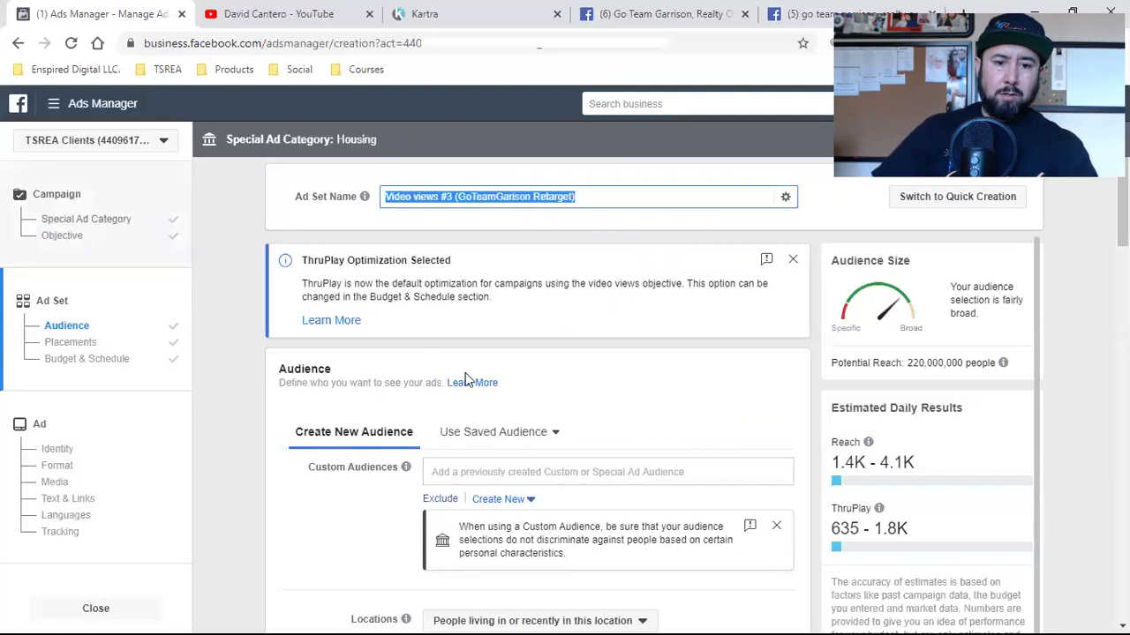
pyautogui.scroll(-8, 557, 398)
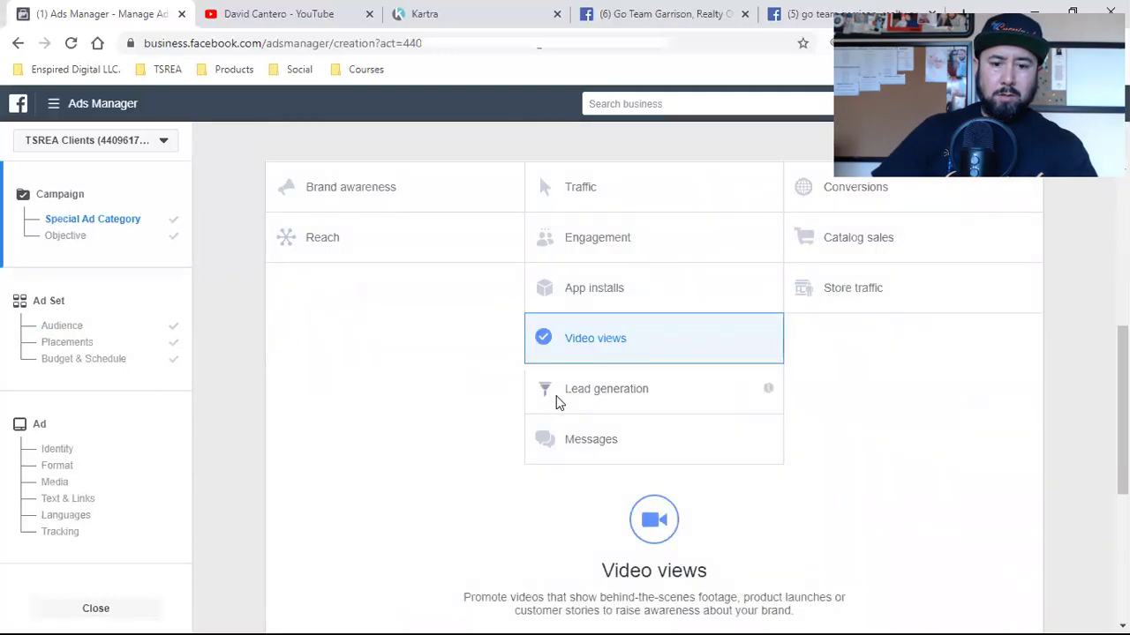
pyautogui.tripleClick(646, 300)
pyautogui.hotkey('ctrl', 'v')
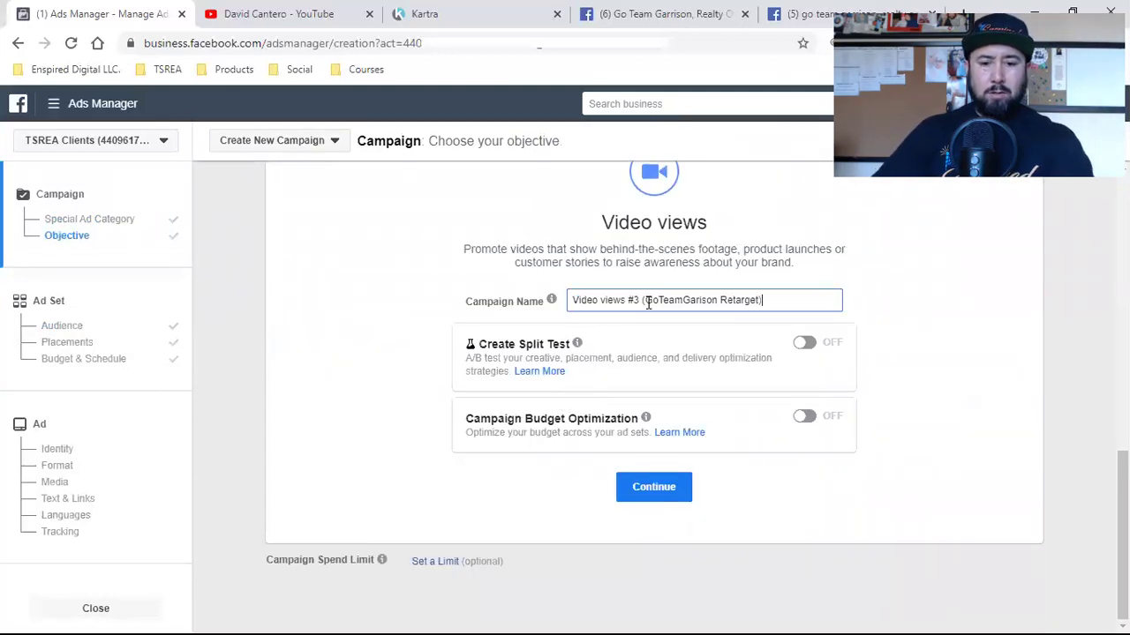
pyautogui.click(622, 493)
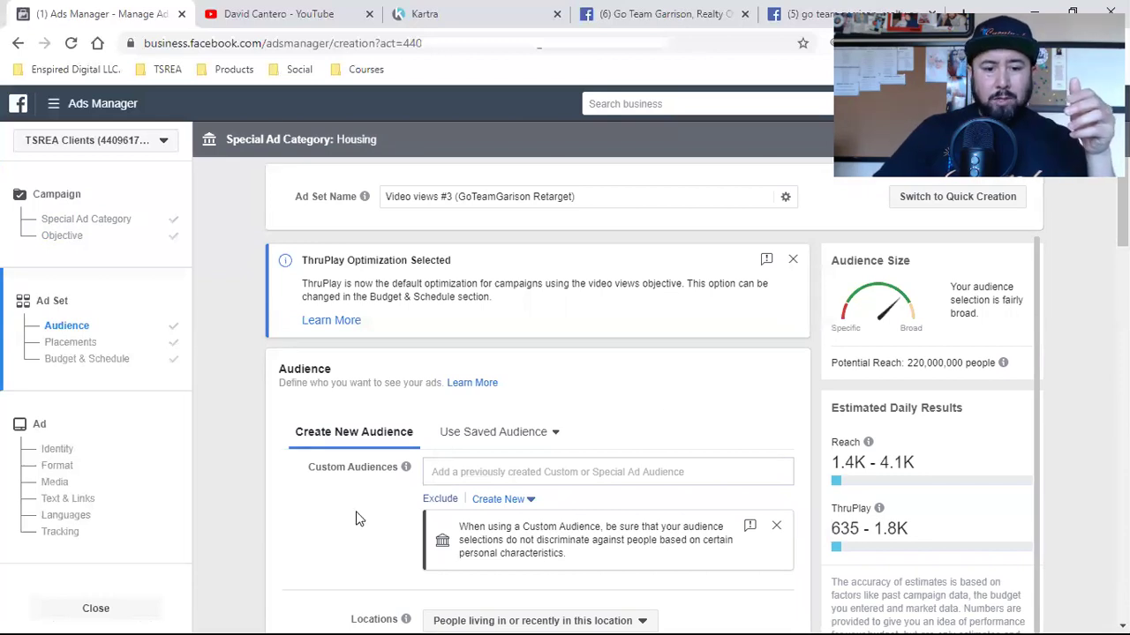
# Step: Include the Intro Video 25% and "Video #2 Retarget (ThruPlay)" custom audiences in the ad set's targeting
pyautogui.scroll(-1, 356, 519)
pyautogui.click(485, 351)
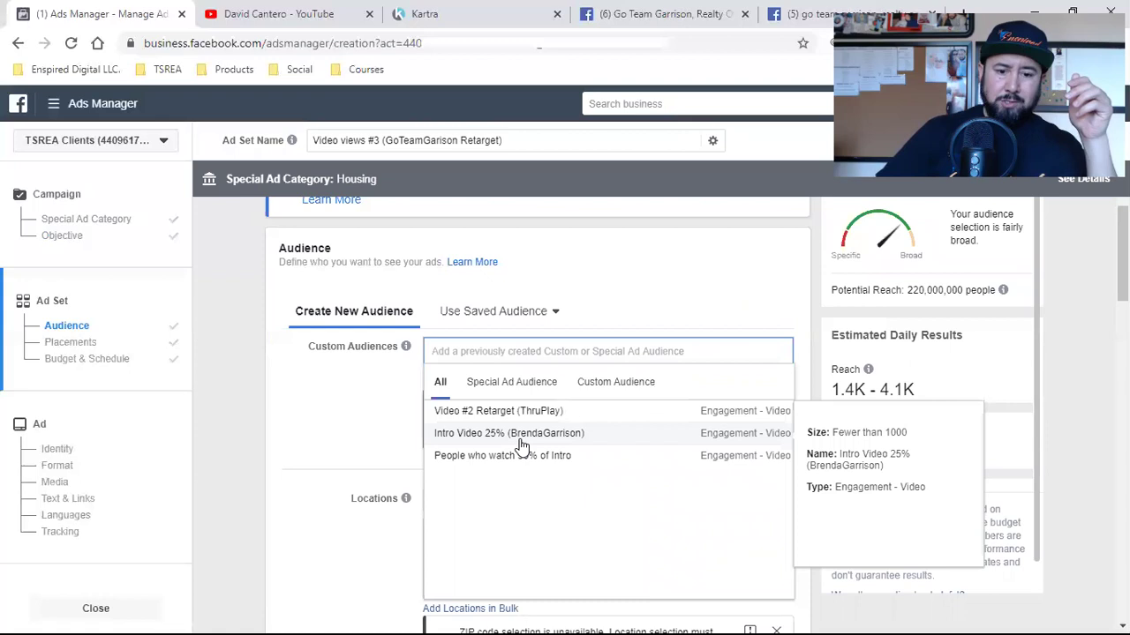
pyautogui.click(521, 433)
pyautogui.click(534, 399)
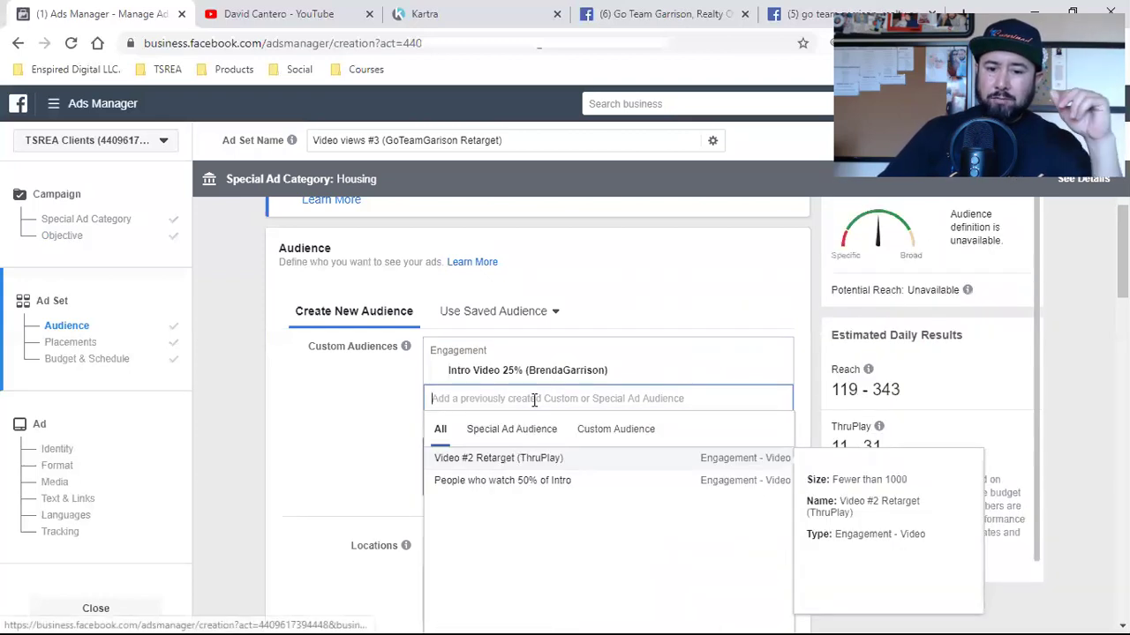
pyautogui.click(498, 459)
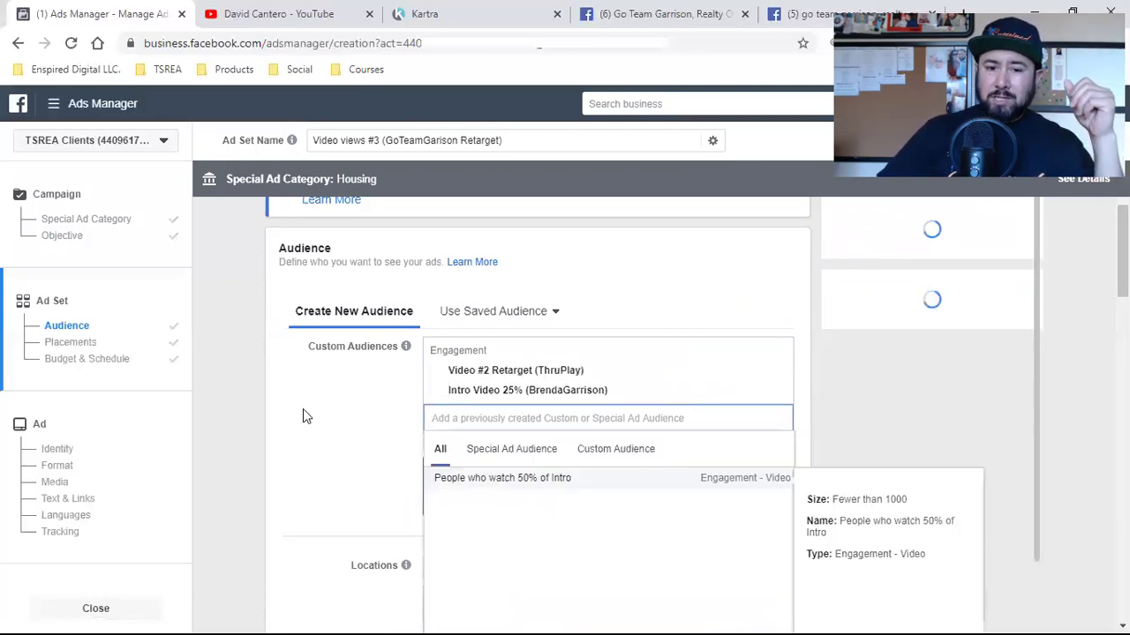
pyautogui.click(303, 413)
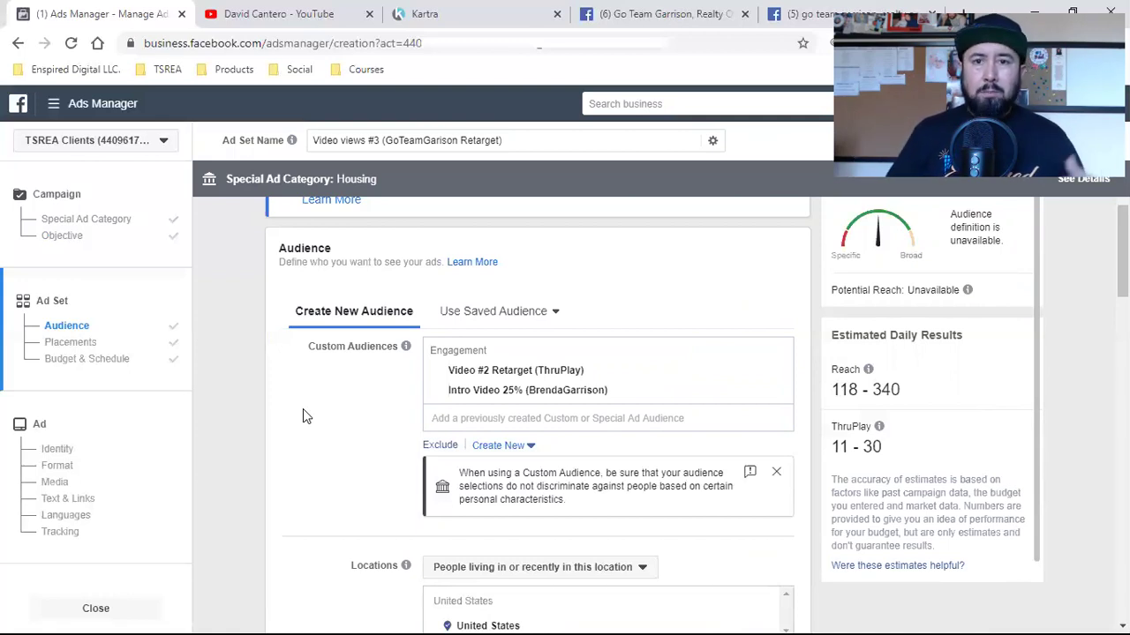
# Step: Remove United States from the targeted locations and set location targeting to "People living in this location"
pyautogui.scroll(-4, 303, 410)
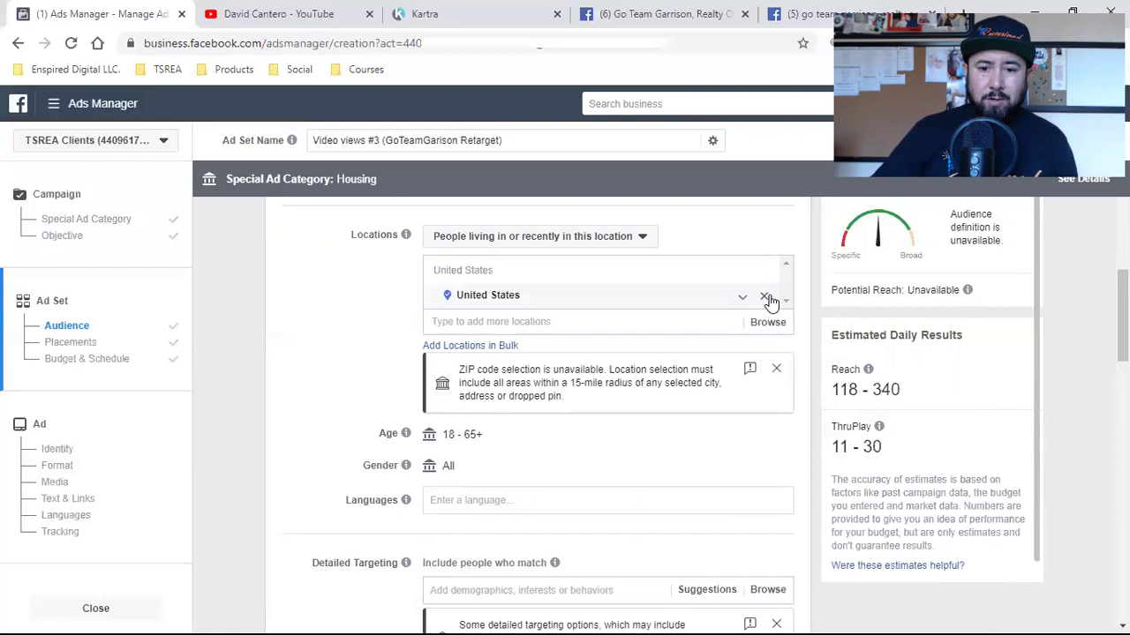
pyautogui.click(765, 297)
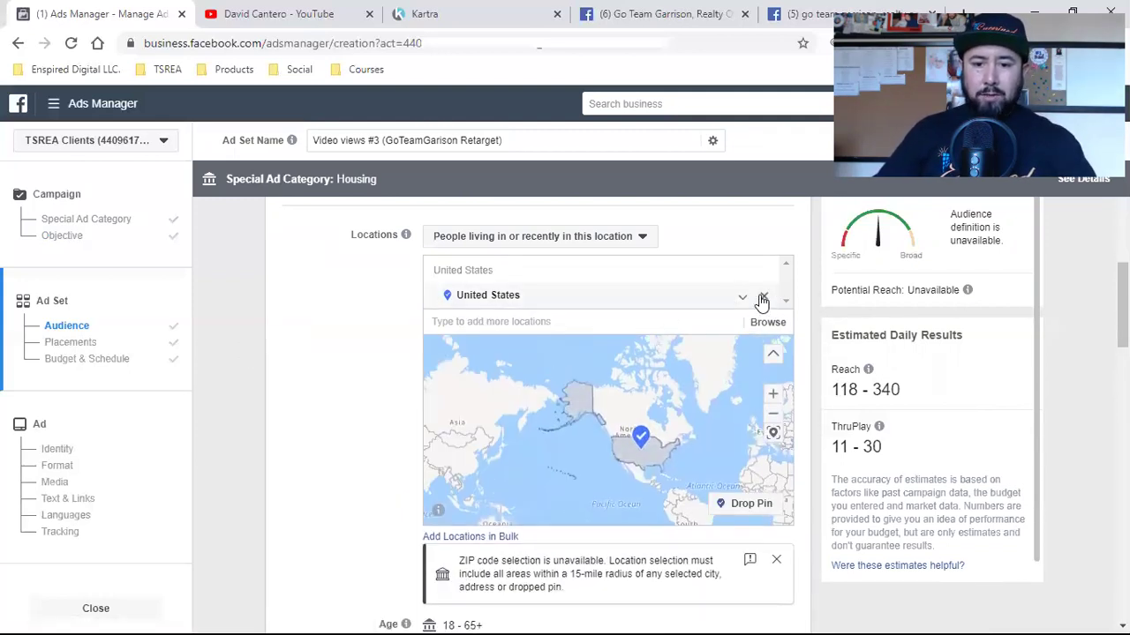
pyautogui.scroll(-3, 371, 356)
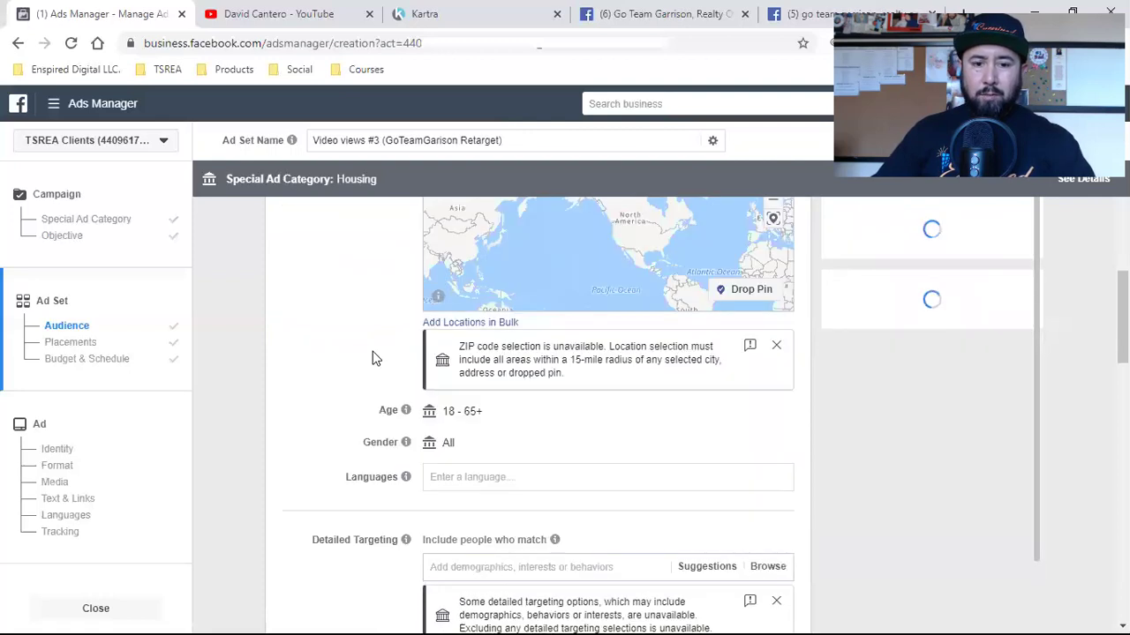
pyautogui.scroll(7, 328, 413)
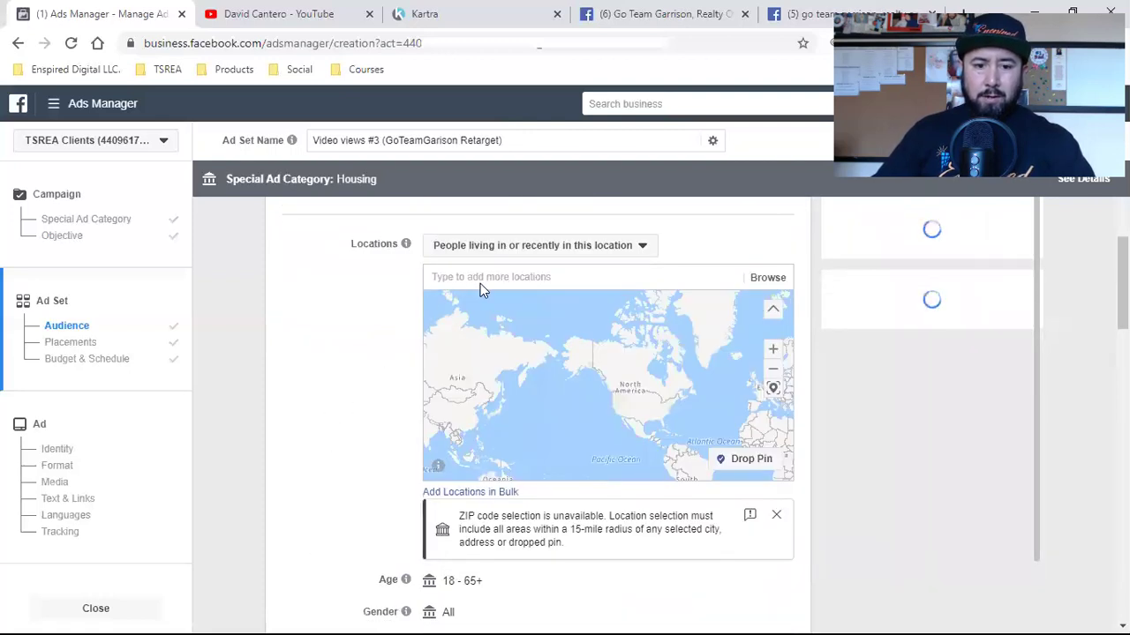
pyautogui.scroll(-2, 340, 462)
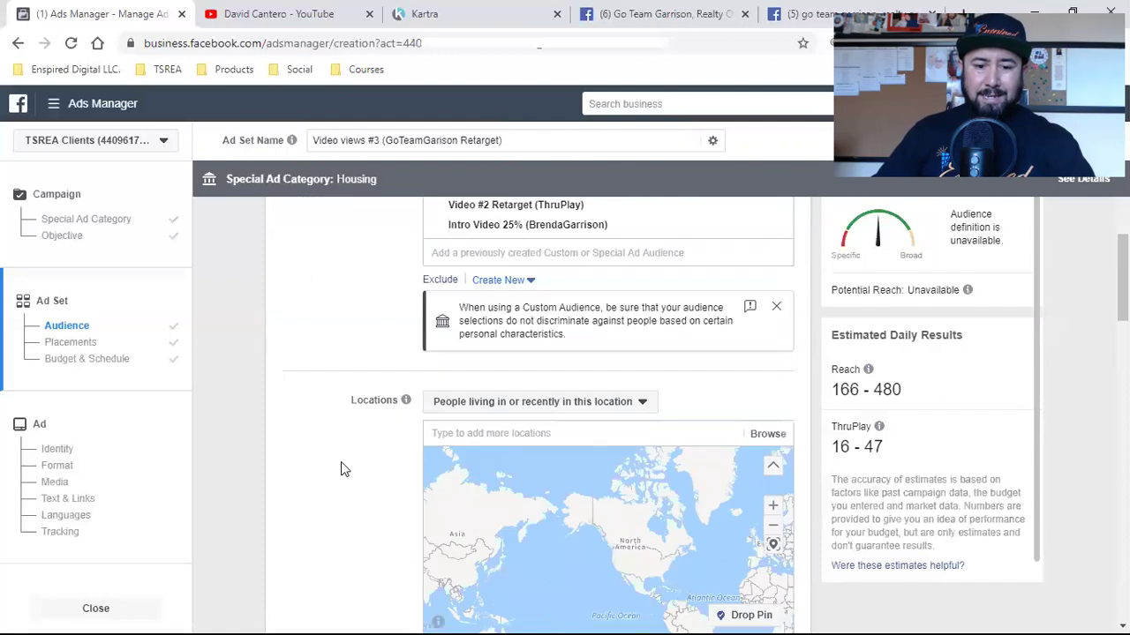
pyautogui.click(517, 402)
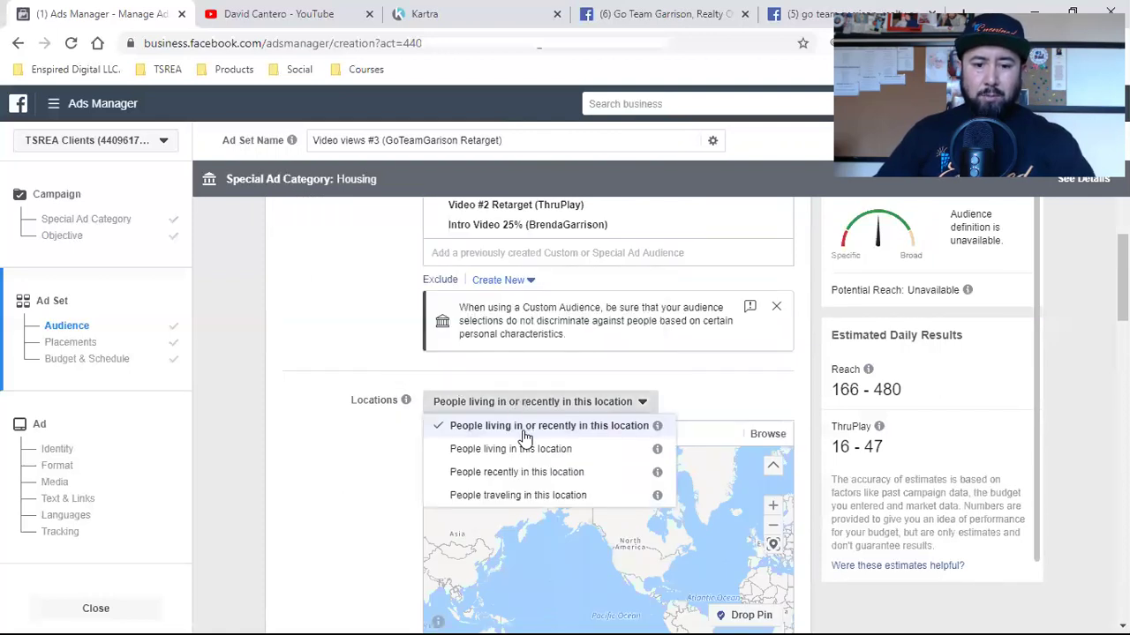
pyautogui.click(514, 451)
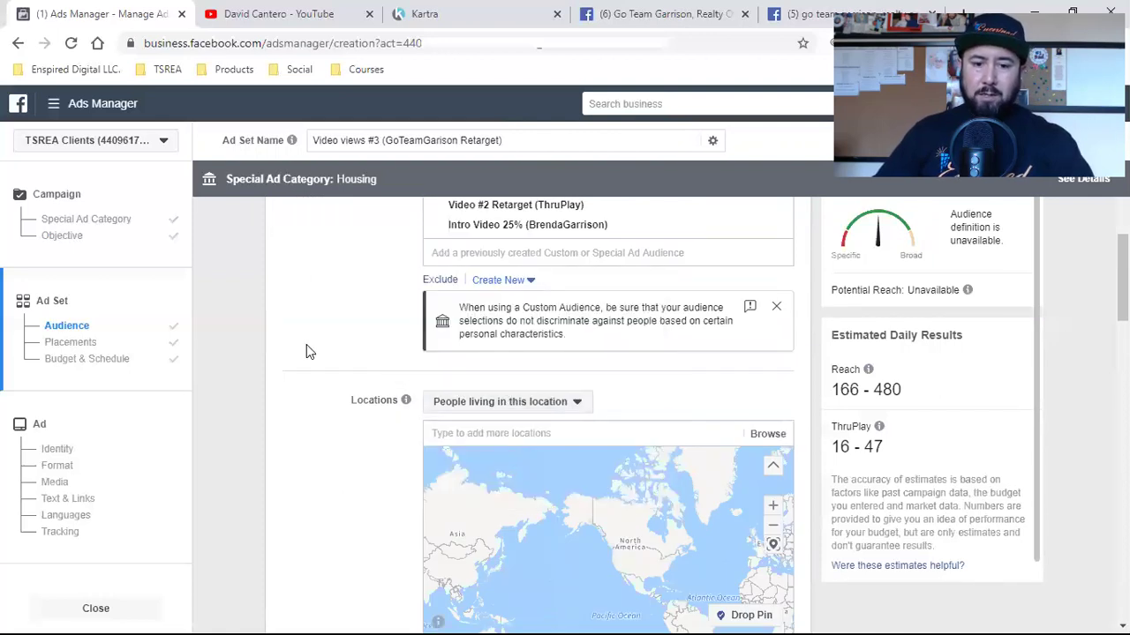
# Step: Add Des Moines, Iowa as a targeted location and set its radius to 50 miles
pyautogui.click(478, 432)
pyautogui.write('des')
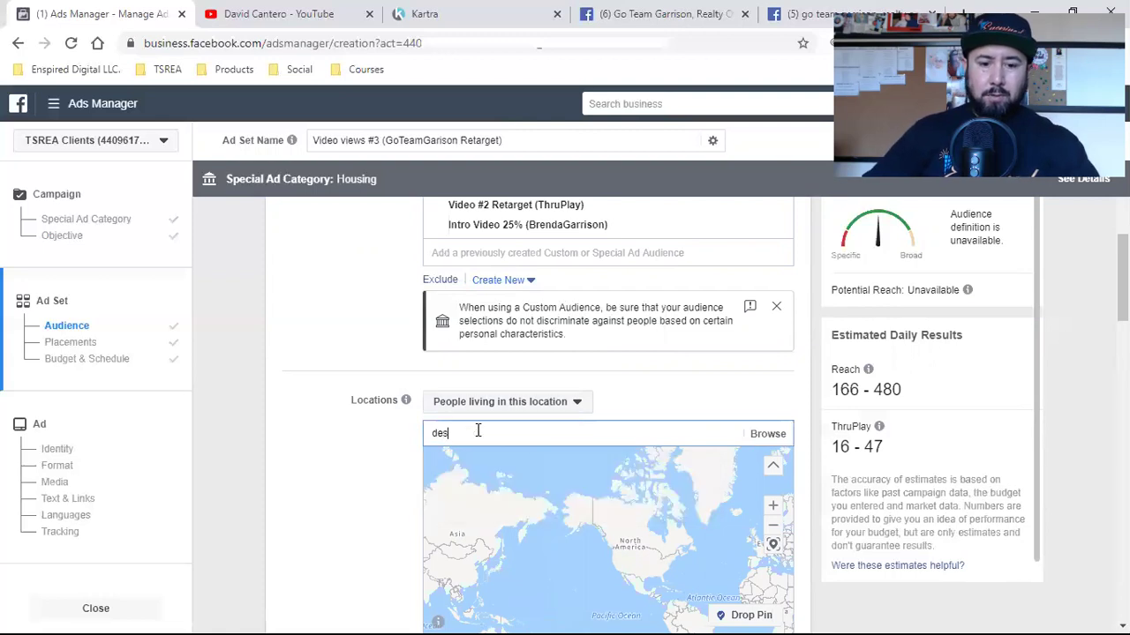
pyautogui.click(478, 458)
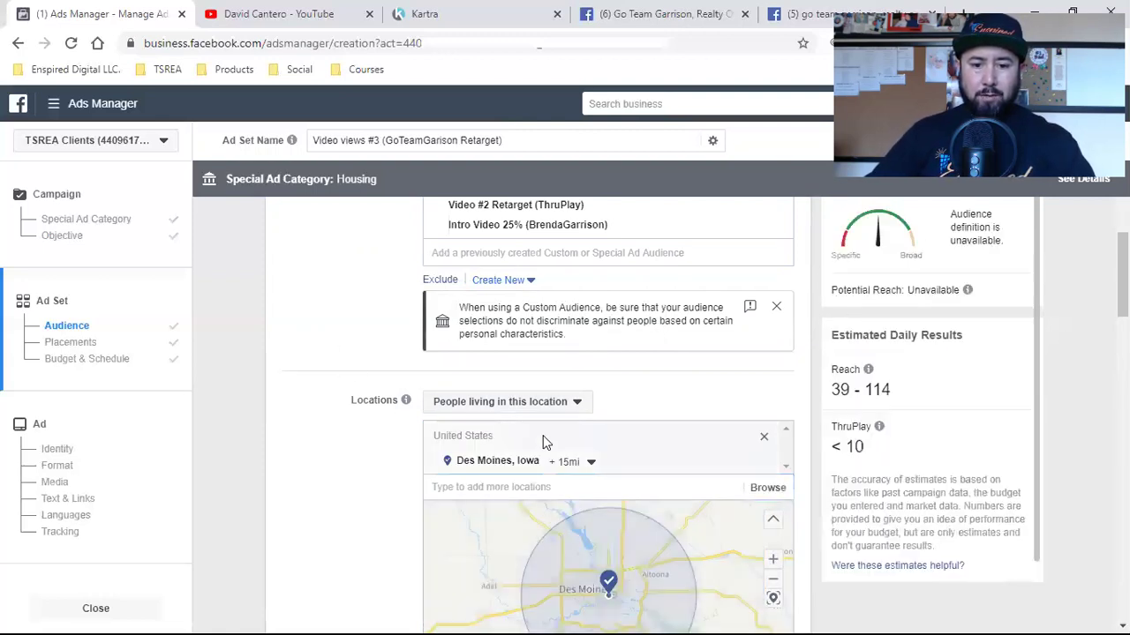
pyautogui.click(582, 466)
pyautogui.doubleClick(668, 537)
pyautogui.write('50')
pyautogui.press('Return')
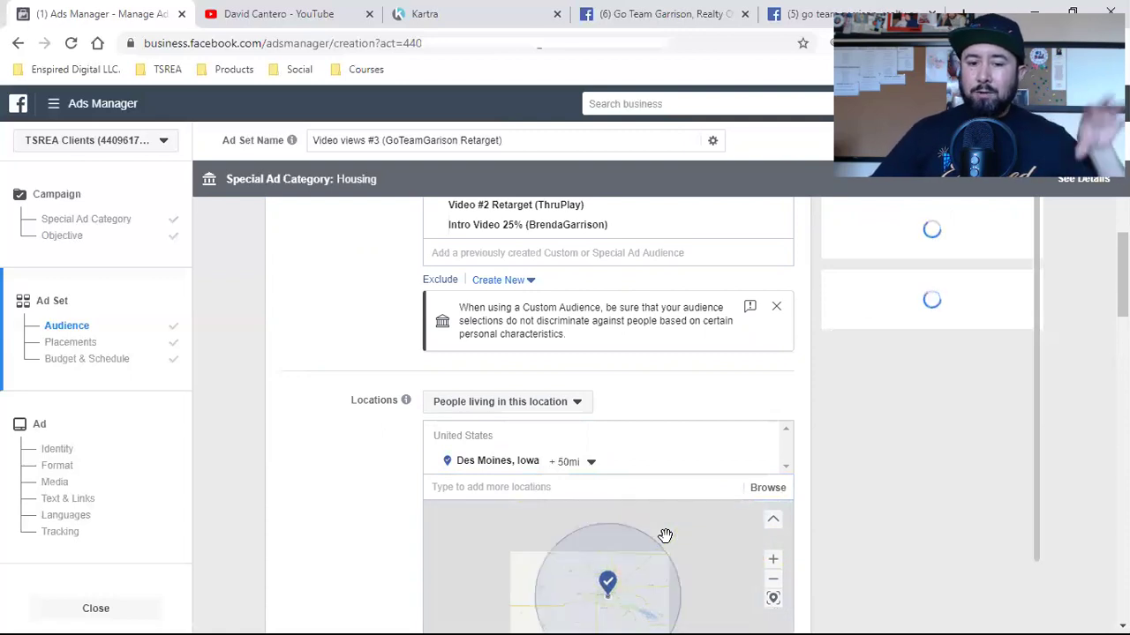
# Step: Restrict the audience's languages to English (All)
pyautogui.scroll(-2, 315, 330)
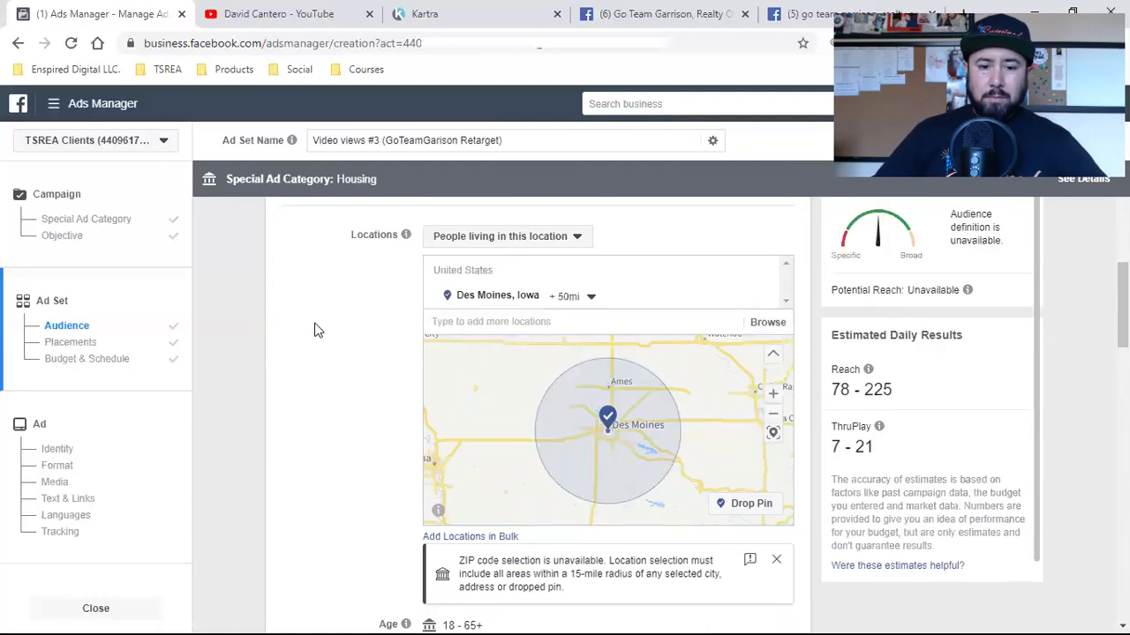
pyautogui.scroll(-2, 316, 331)
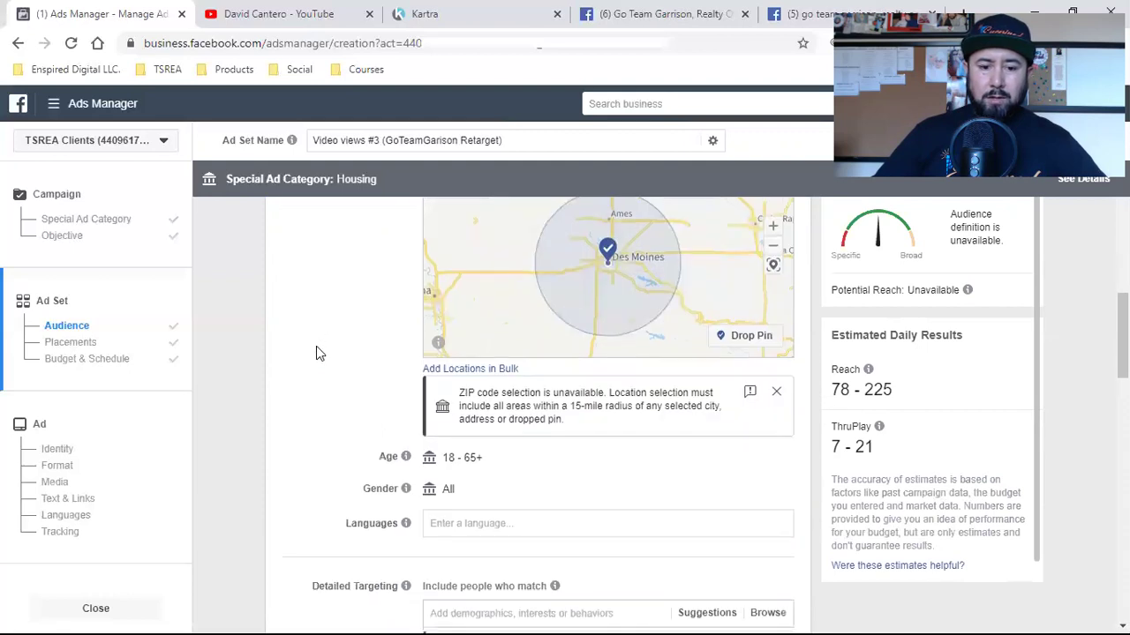
pyautogui.scroll(-2, 316, 346)
pyautogui.click(504, 359)
pyautogui.write('en')
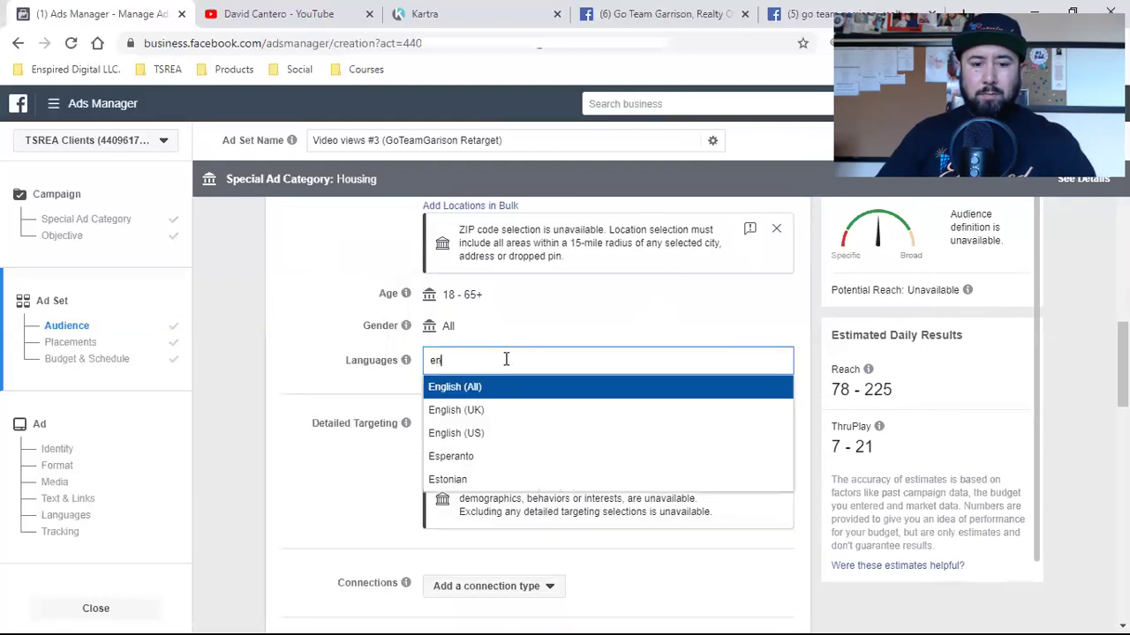
pyautogui.click(478, 386)
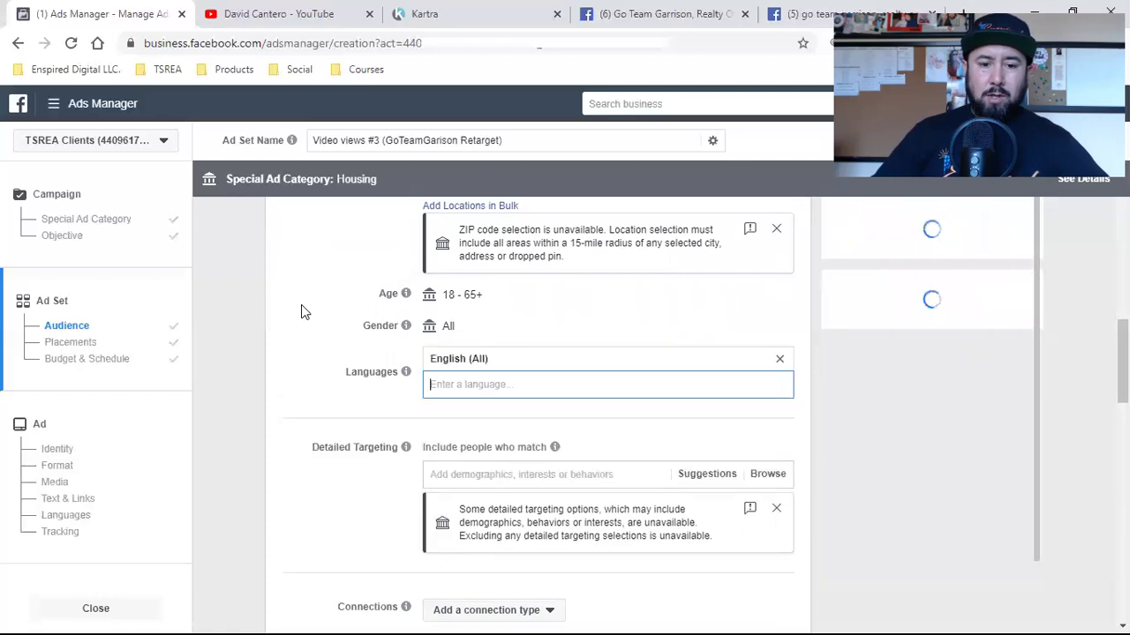
# Step: Add a connection that excludes people who like the Page "Go Team Garrison, Realty One Group Impact"
pyautogui.scroll(-2, 468, 377)
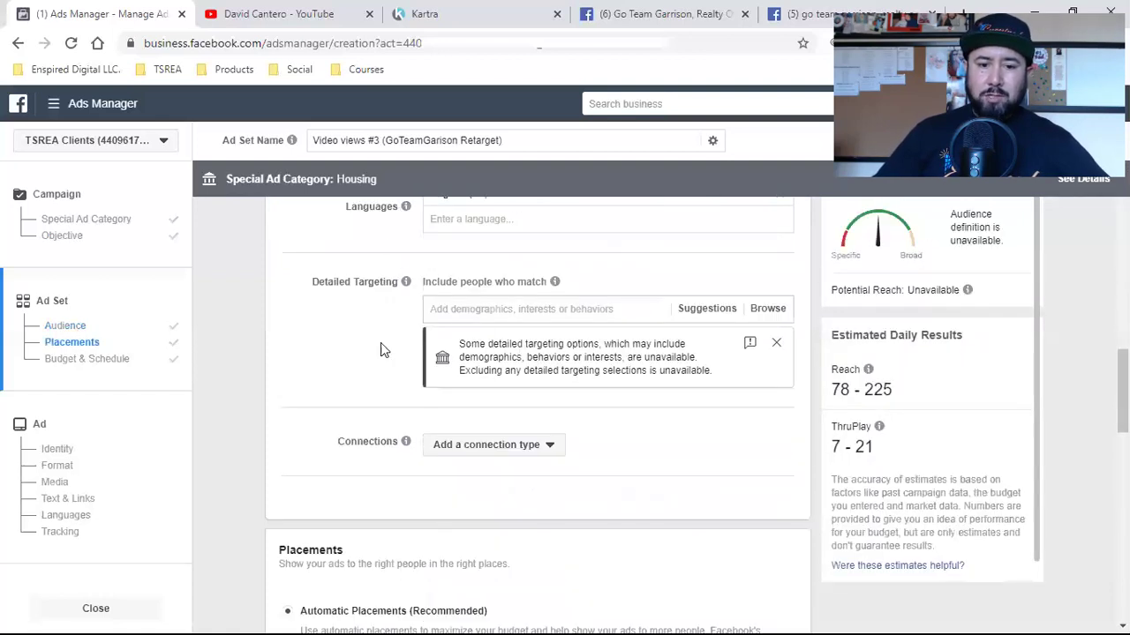
pyautogui.click(484, 447)
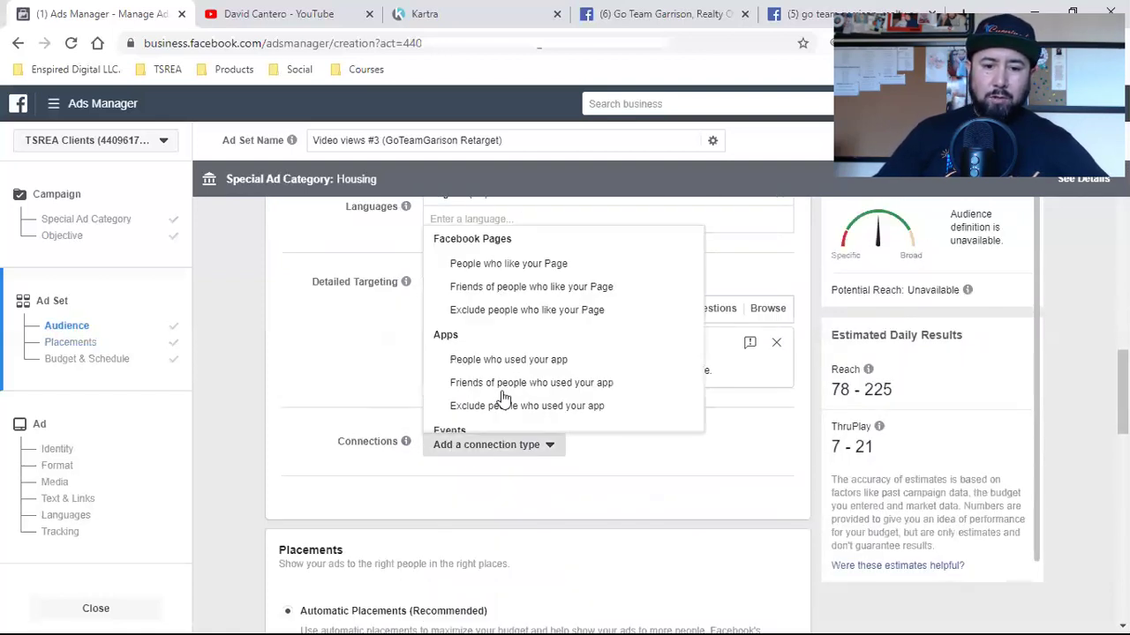
pyautogui.click(498, 310)
pyautogui.click(473, 505)
pyautogui.write('go')
pyautogui.click(453, 532)
# Step: Switch to manual placements and turn off the Instagram, Messenger and Audience Network platforms
pyautogui.scroll(-2, 310, 360)
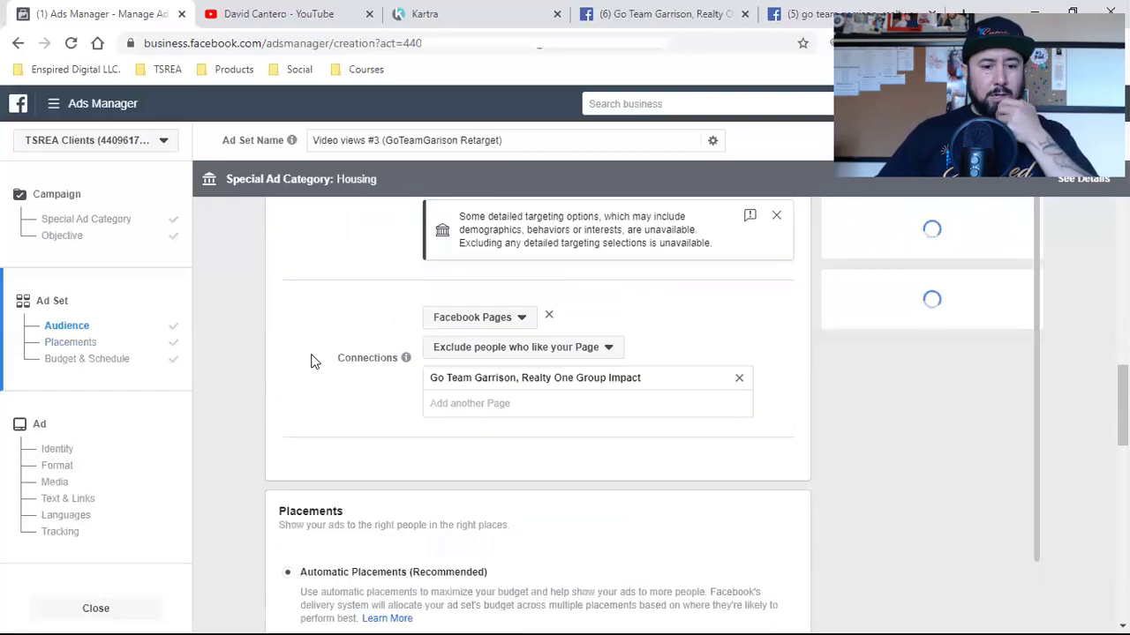
pyautogui.scroll(-5, 311, 360)
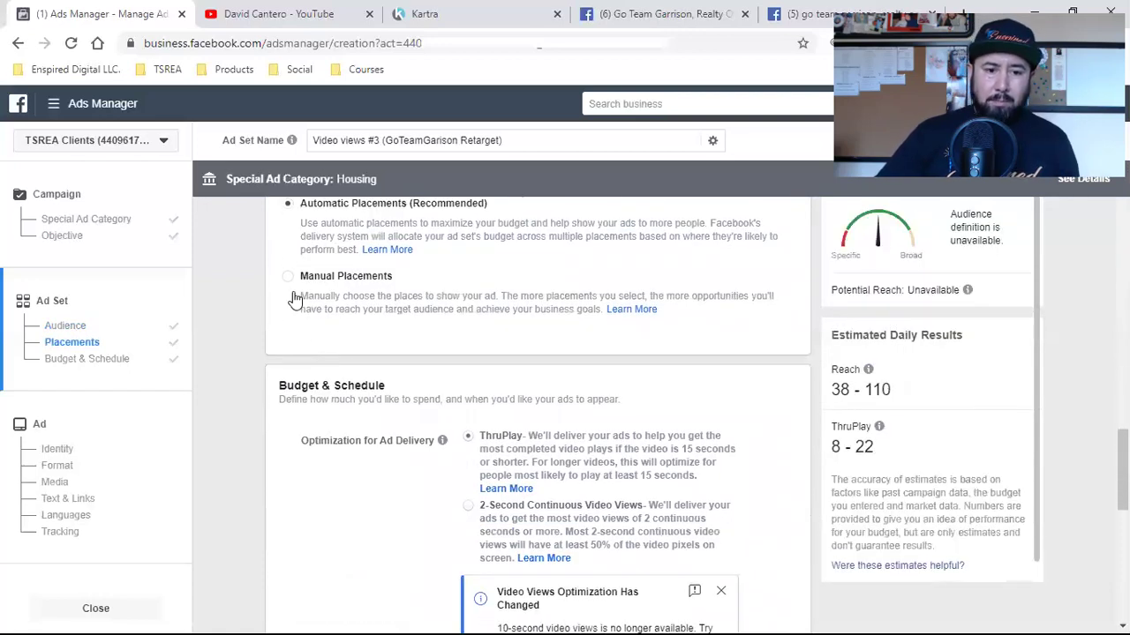
pyautogui.click(290, 277)
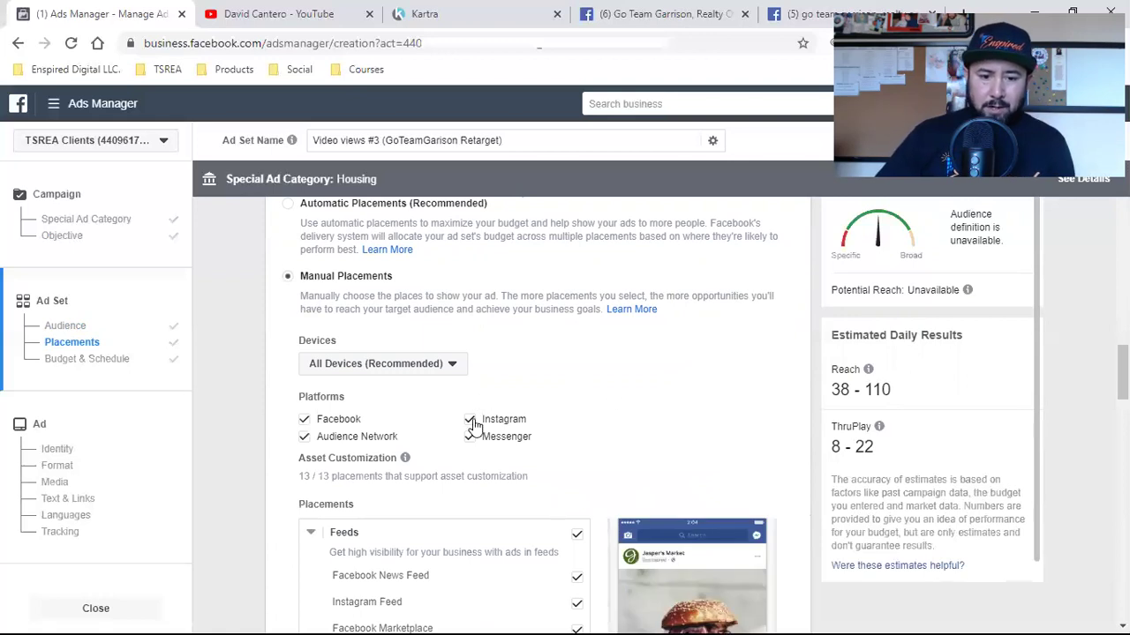
pyautogui.click(471, 421)
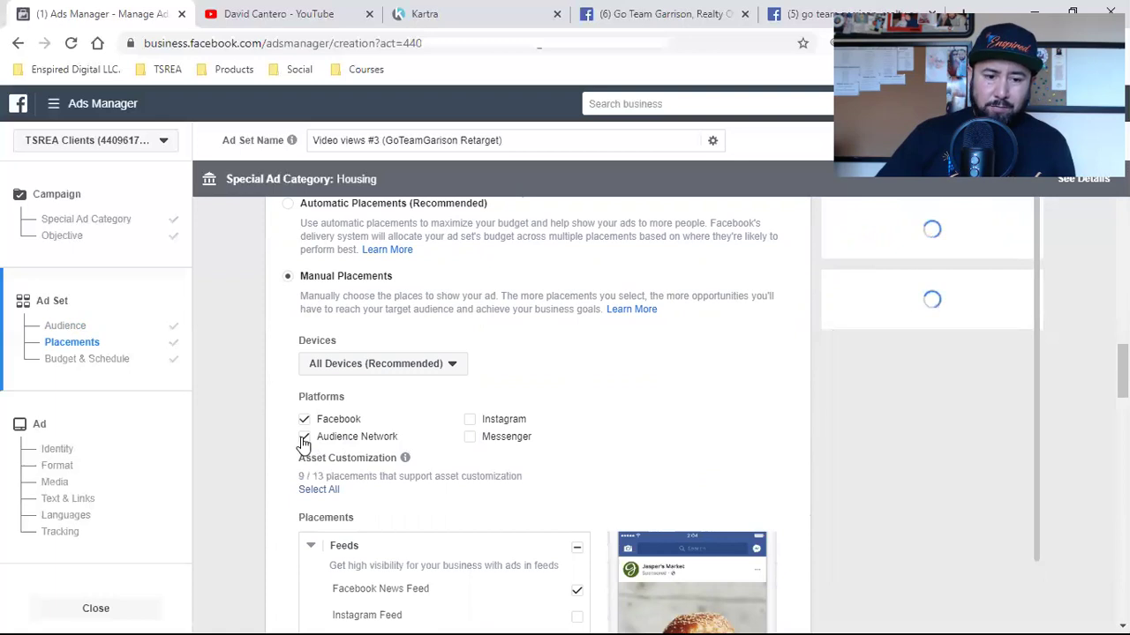
# Step: Review the remaining Facebook placements and exclude the In-Article placement
pyautogui.scroll(-4, 565, 450)
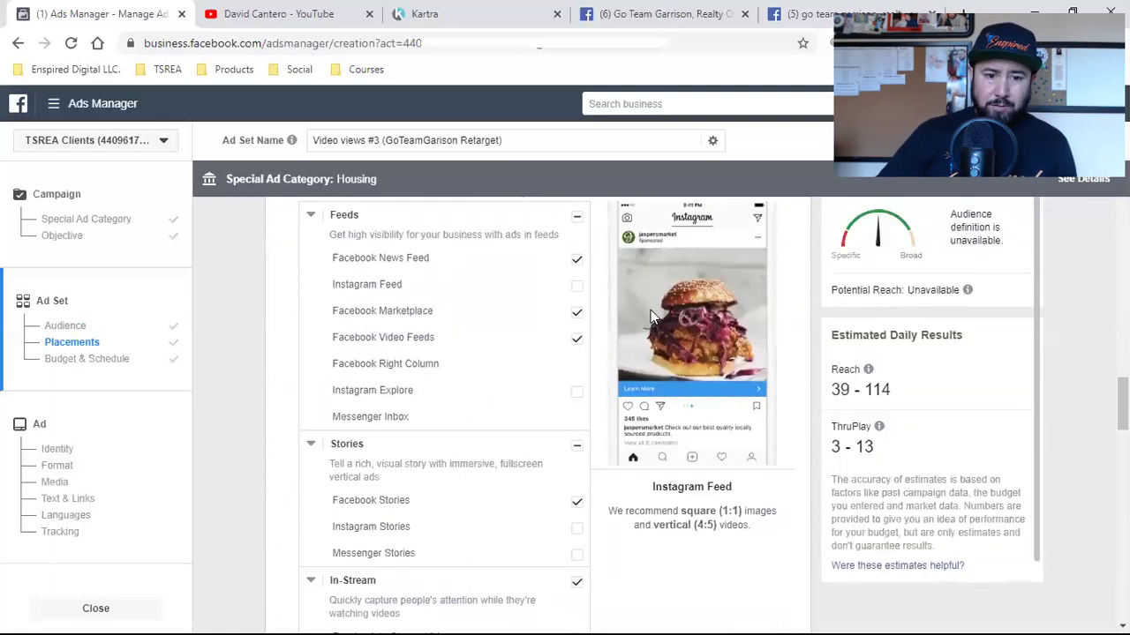
pyautogui.moveTo(594, 342)
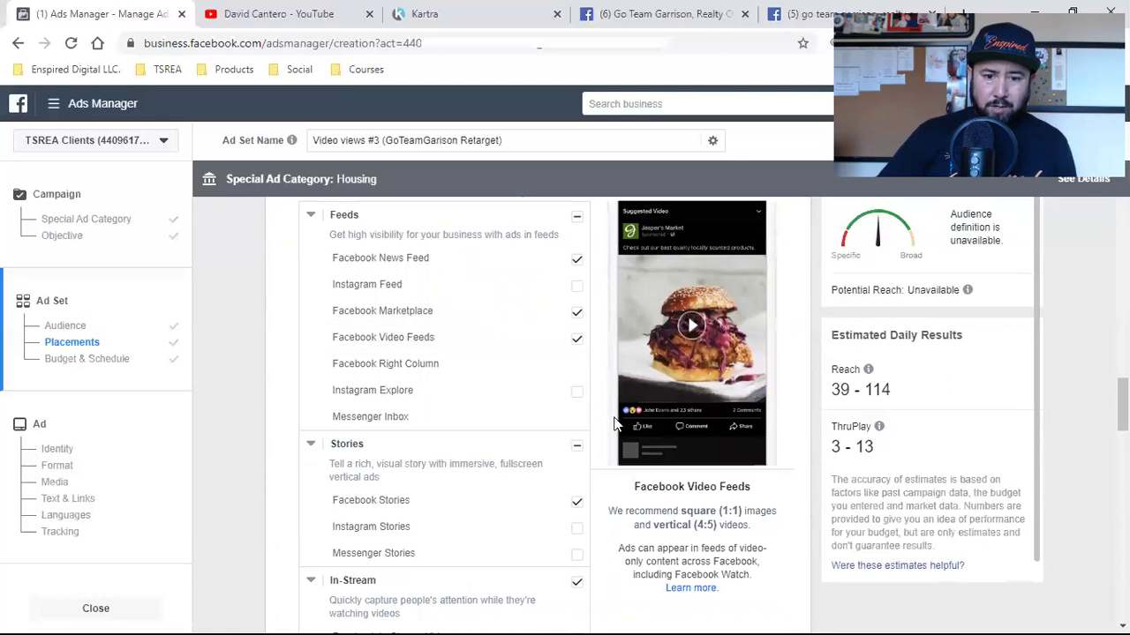
pyautogui.scroll(-2, 615, 424)
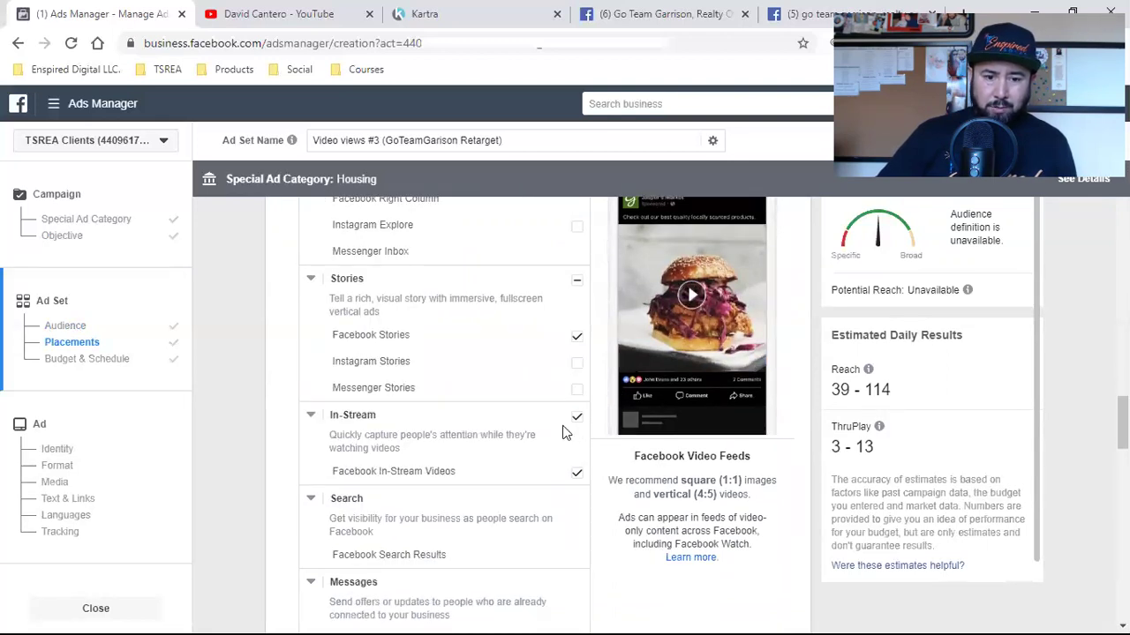
pyautogui.moveTo(580, 427)
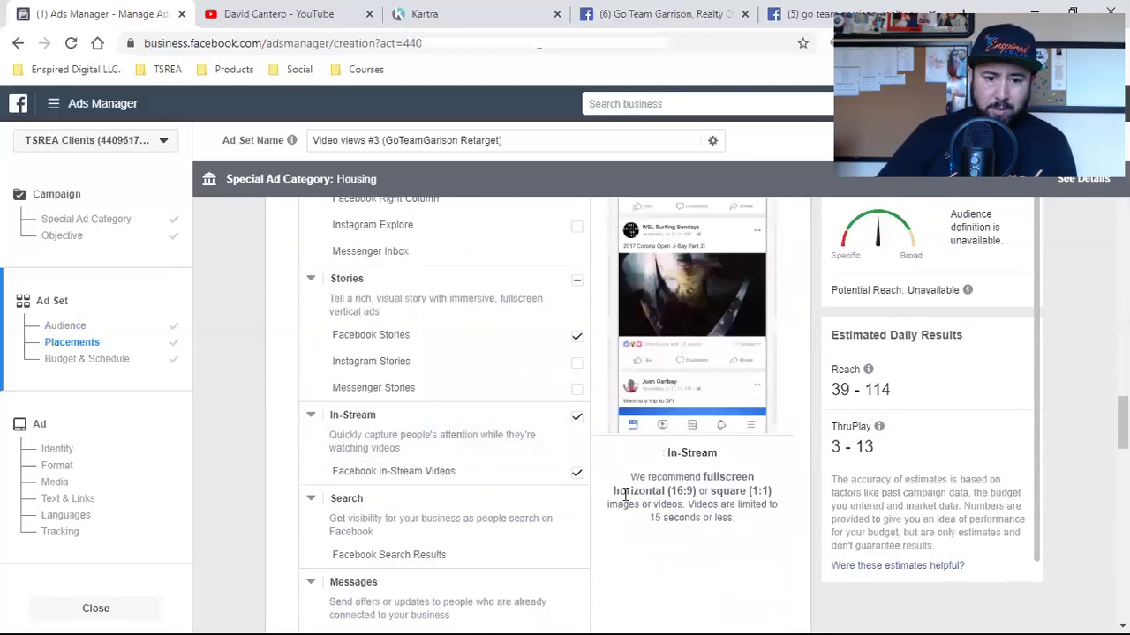
pyautogui.scroll(-2, 625, 496)
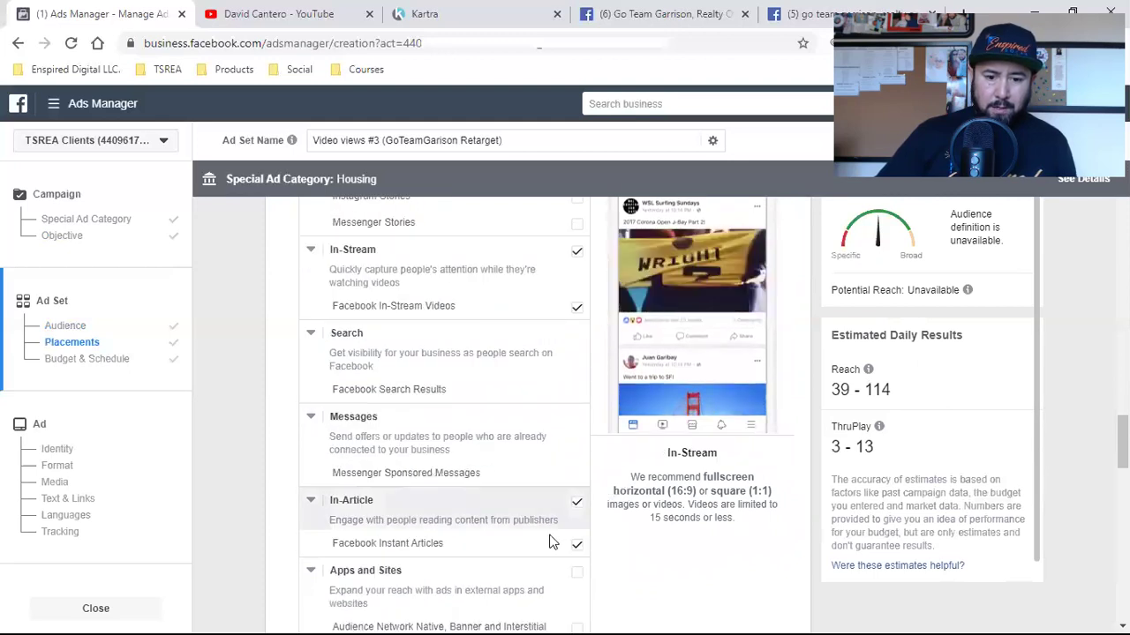
pyautogui.click(576, 500)
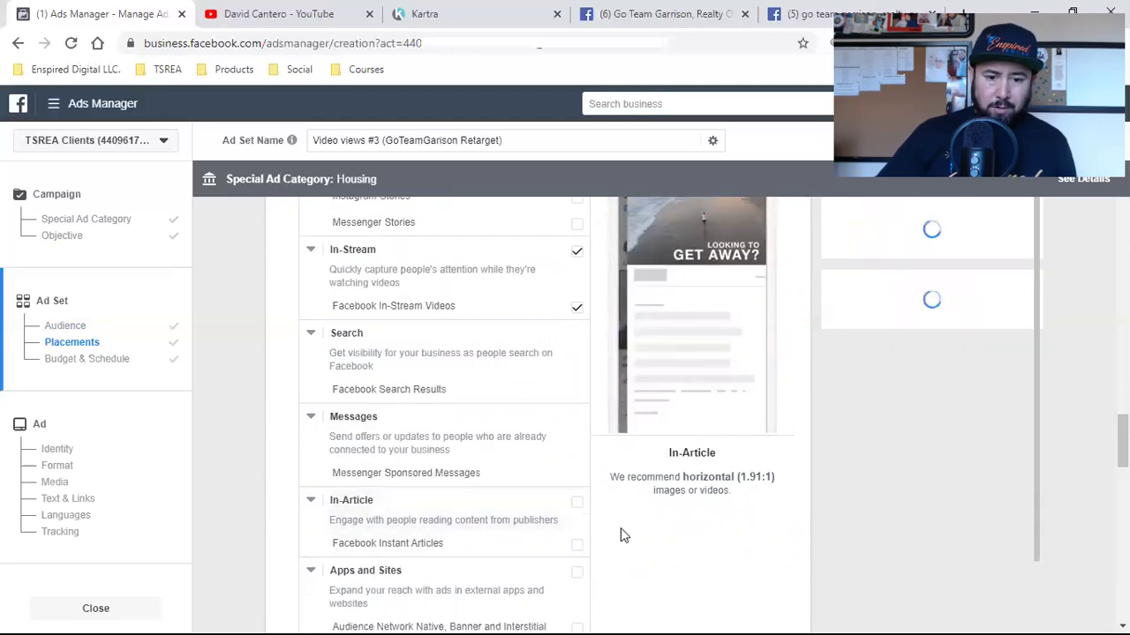
# Step: Change the ad set to a lifetime budget of $35, keeping ThruPlay as the delivery optimization
pyautogui.scroll(-5, 621, 527)
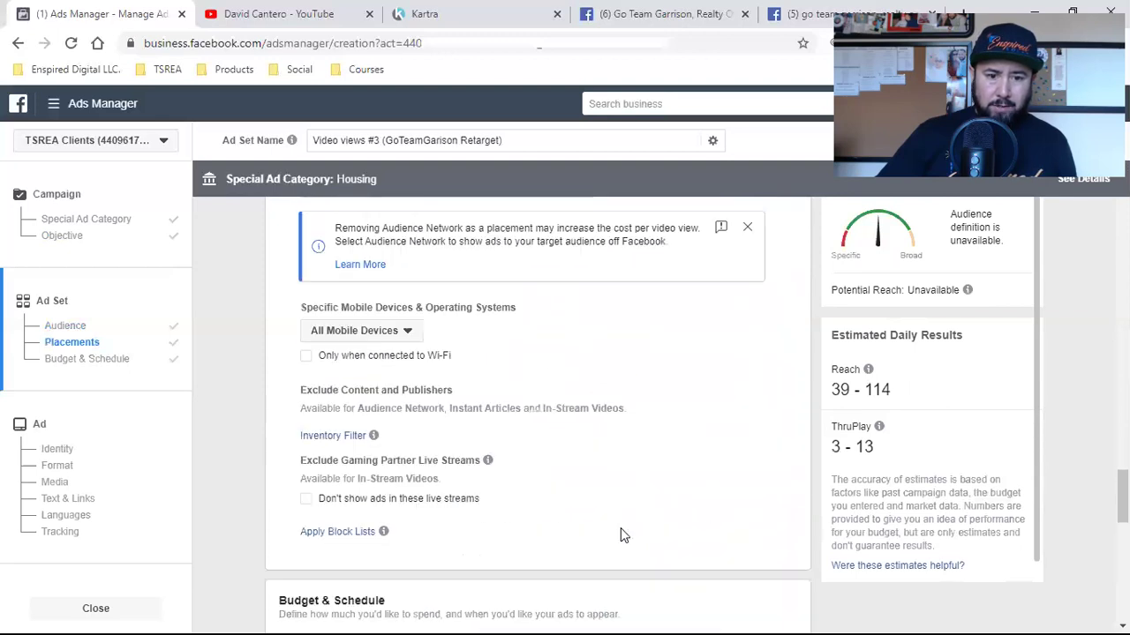
pyautogui.scroll(-4, 621, 528)
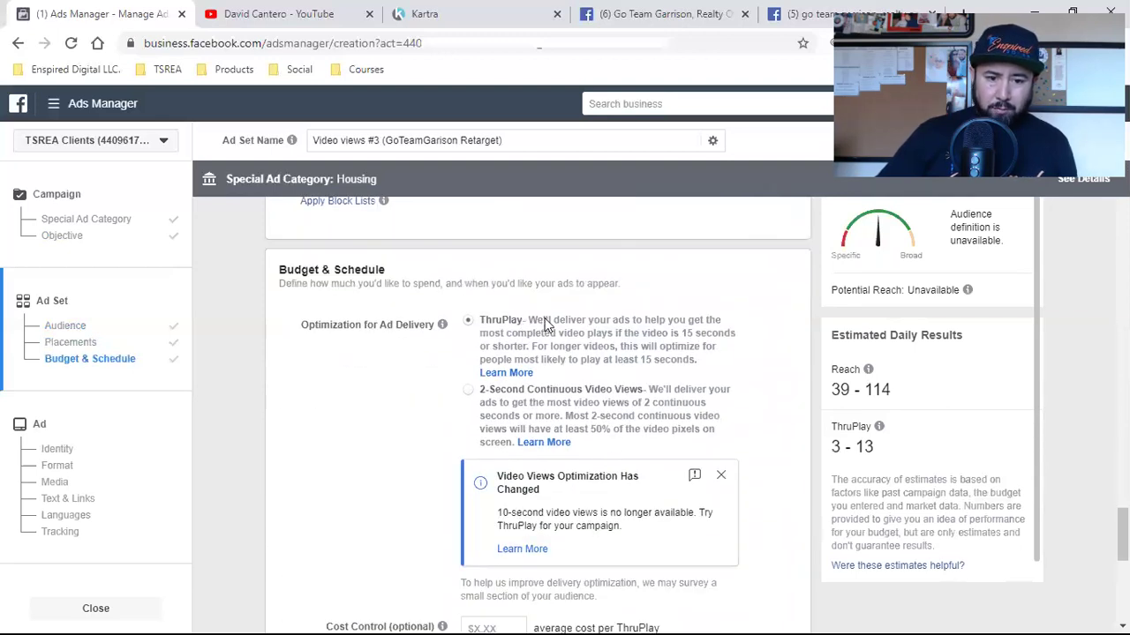
pyautogui.scroll(-2, 672, 380)
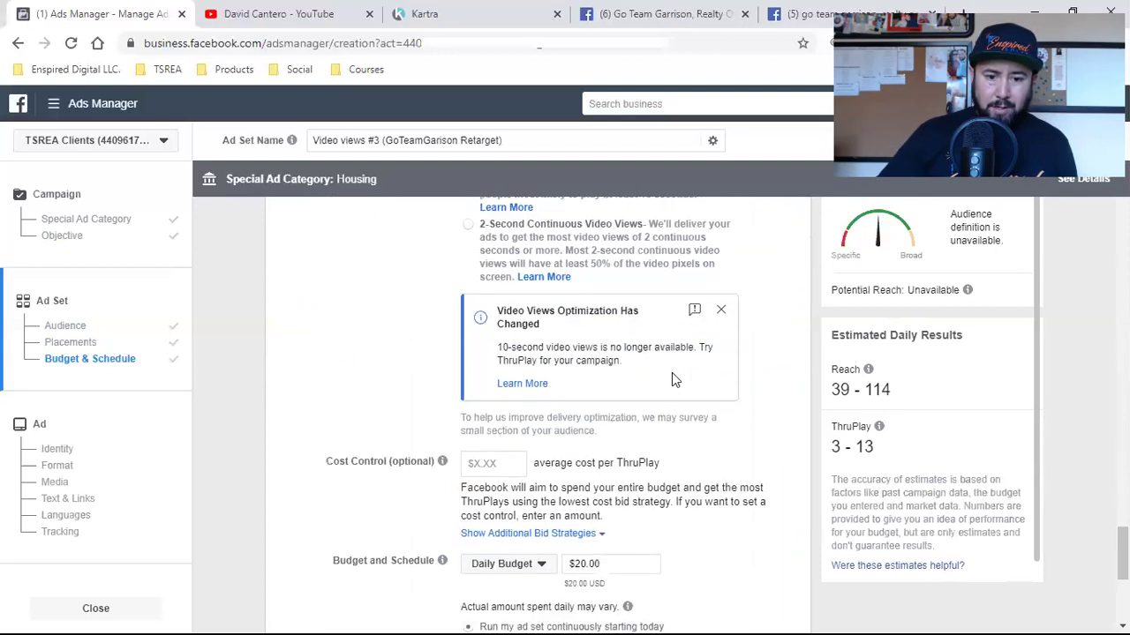
pyautogui.scroll(-4, 672, 381)
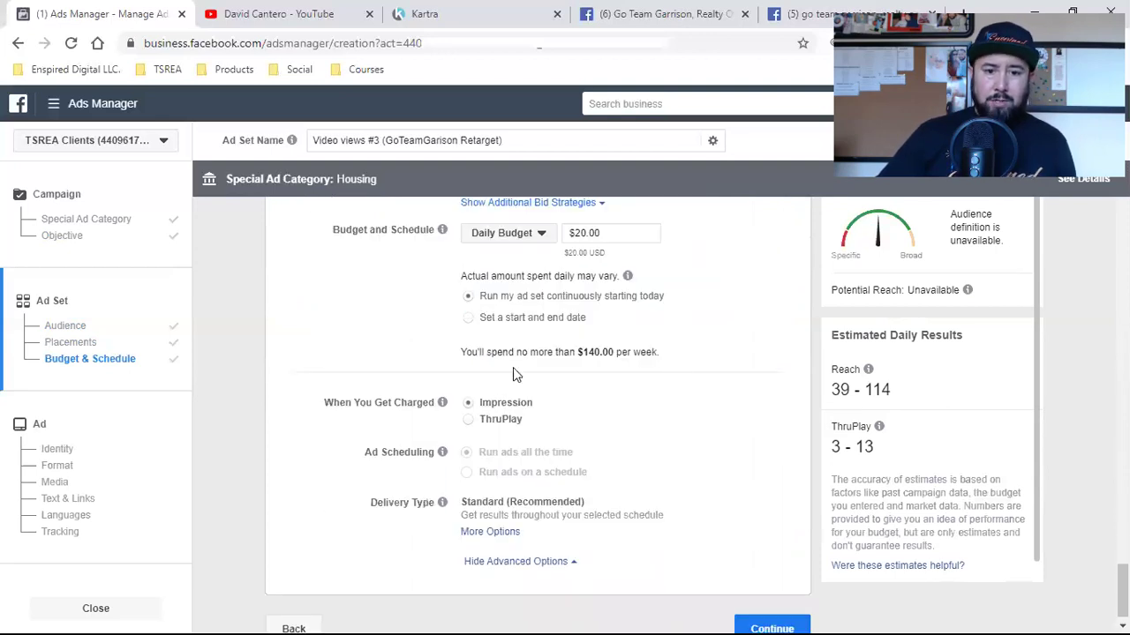
pyautogui.click(498, 236)
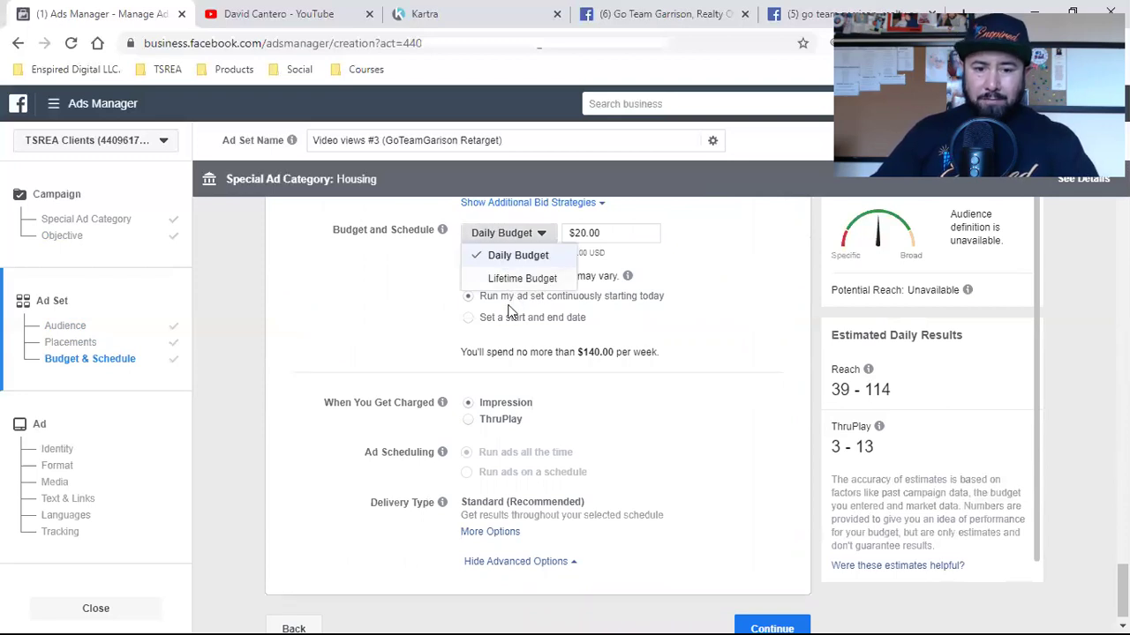
pyautogui.press('Return')
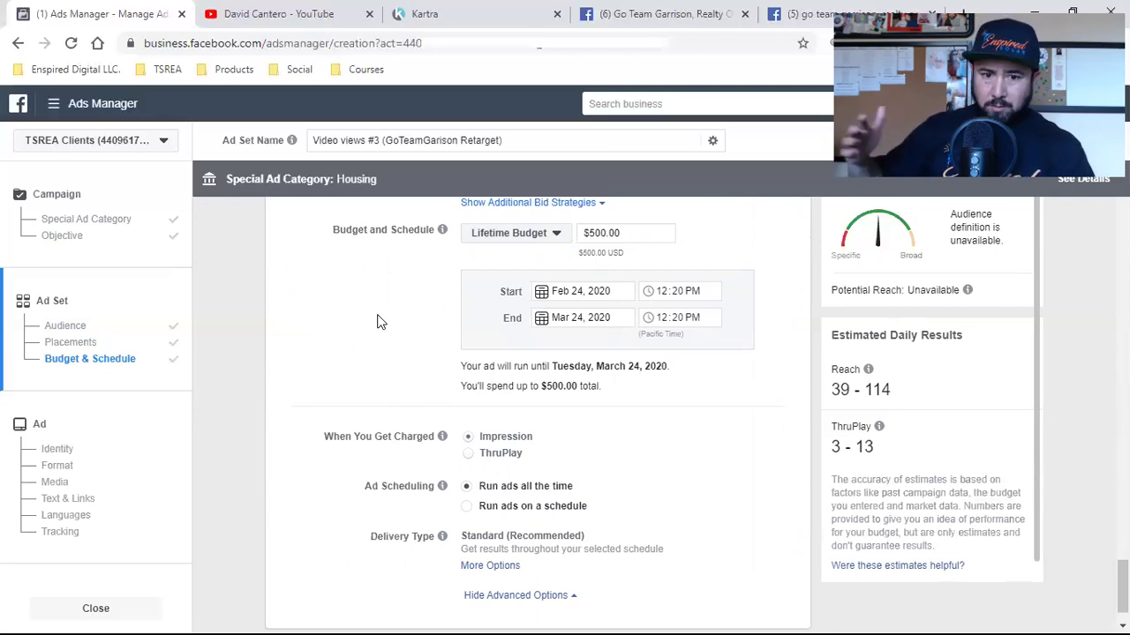
pyautogui.doubleClick(607, 232)
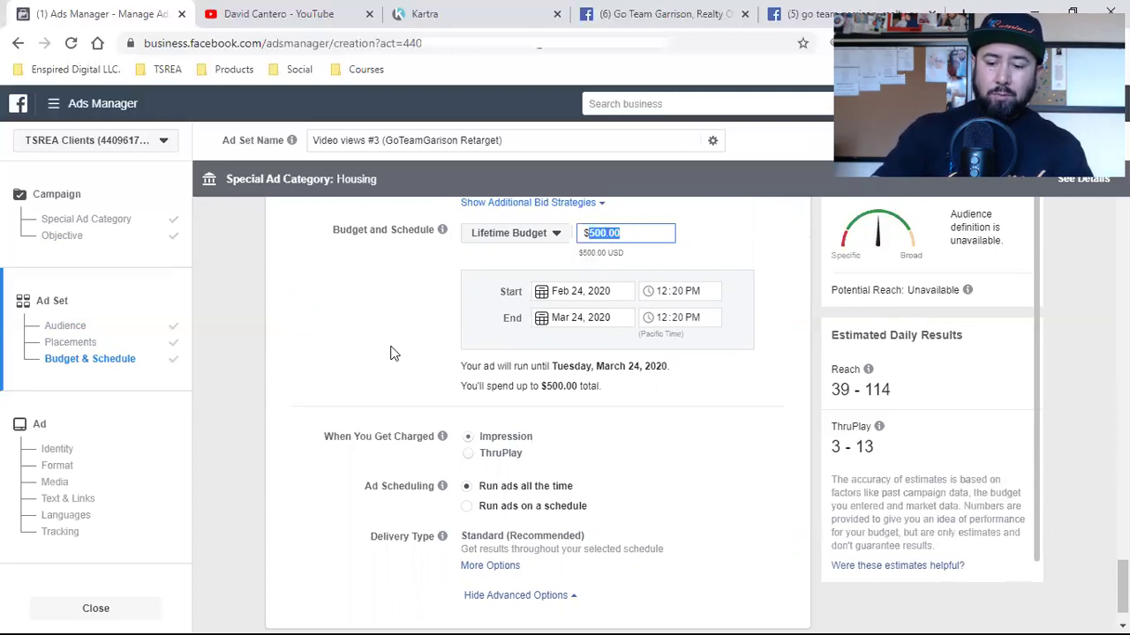
pyautogui.write('35')
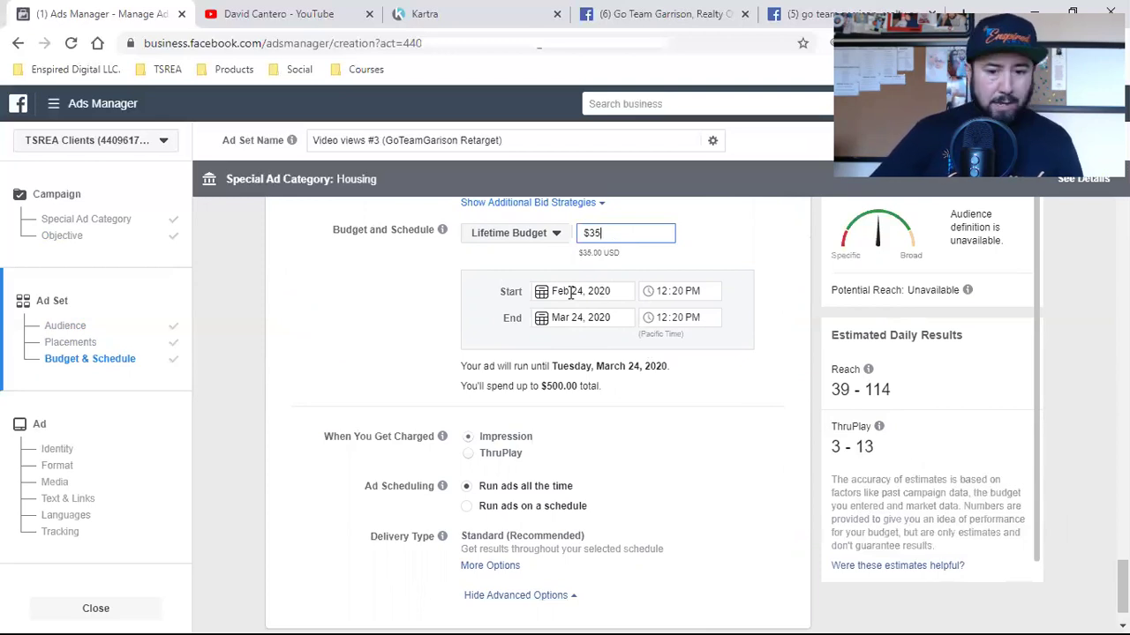
# Step: Set the ad set's start time to 6:00 PM and its end to Mar 2, 2020 at 6:00 PM
pyautogui.click(658, 292)
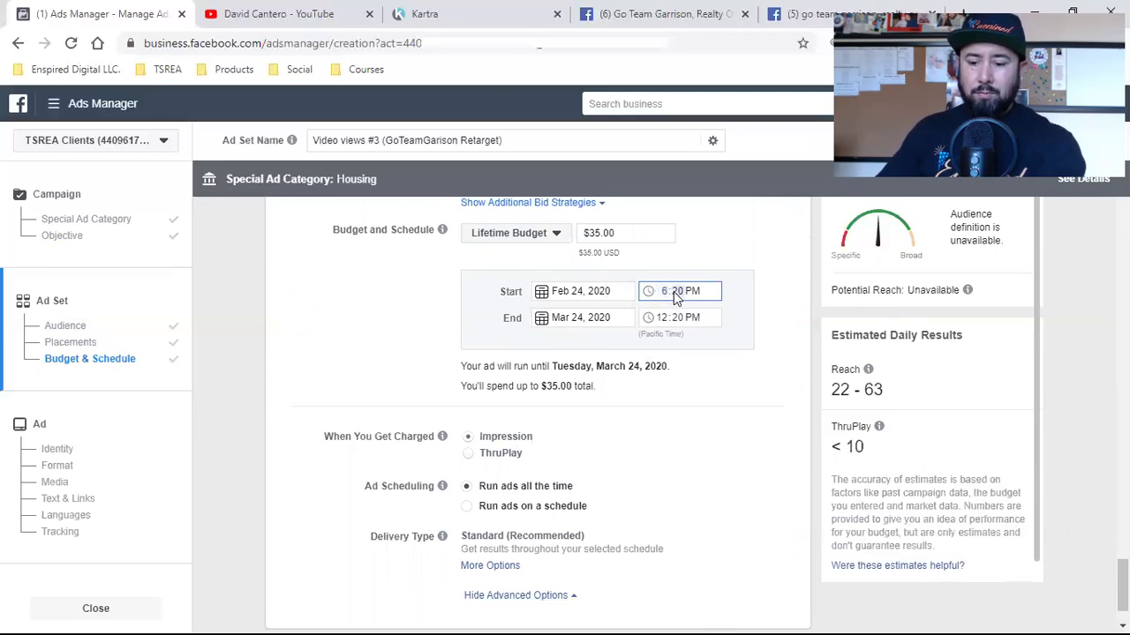
pyautogui.click(560, 323)
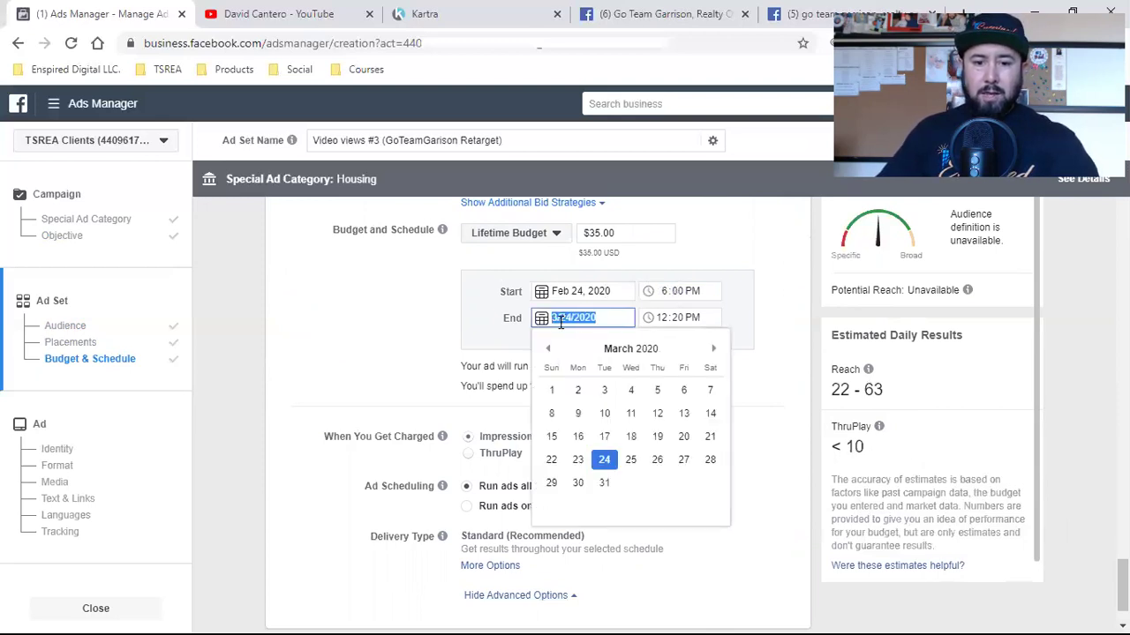
pyautogui.click(549, 349)
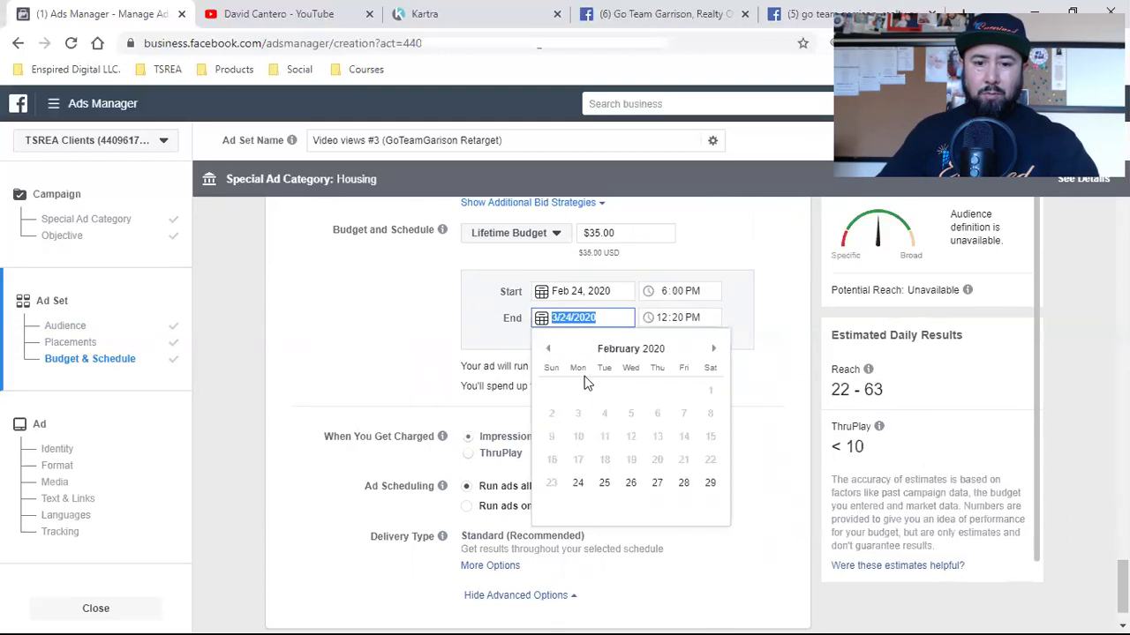
pyautogui.click(713, 348)
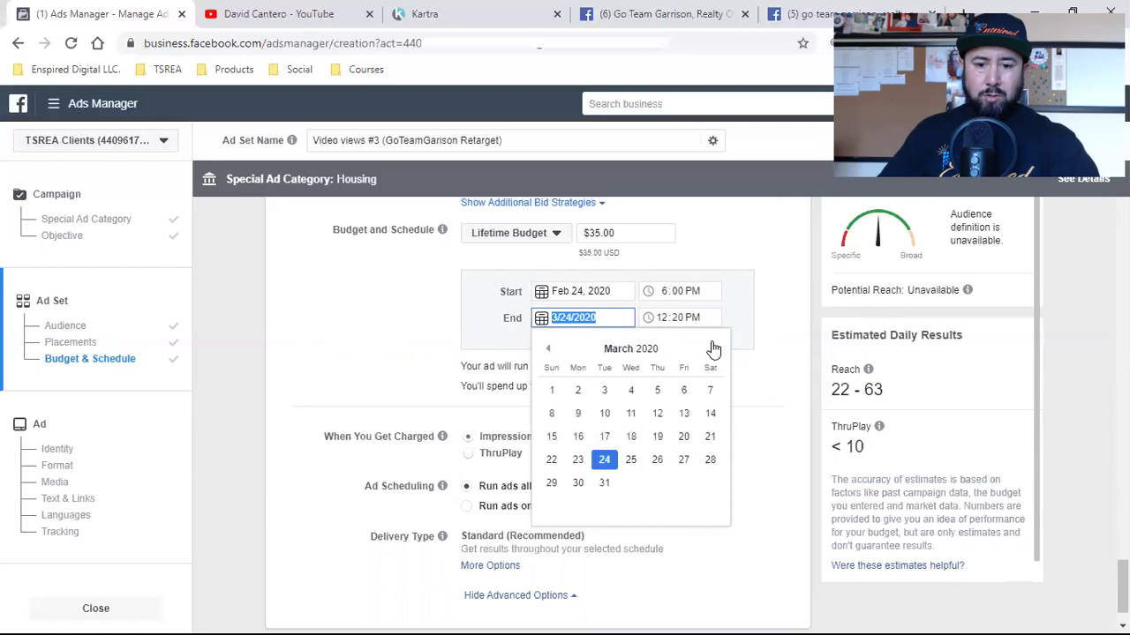
pyautogui.click(577, 390)
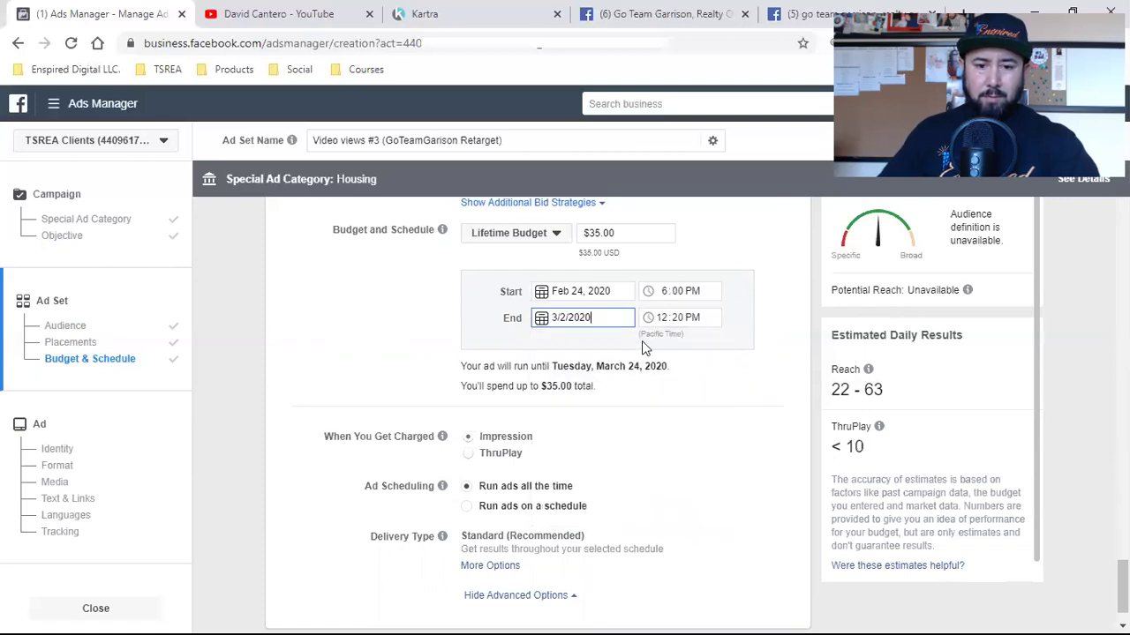
pyautogui.click(662, 318)
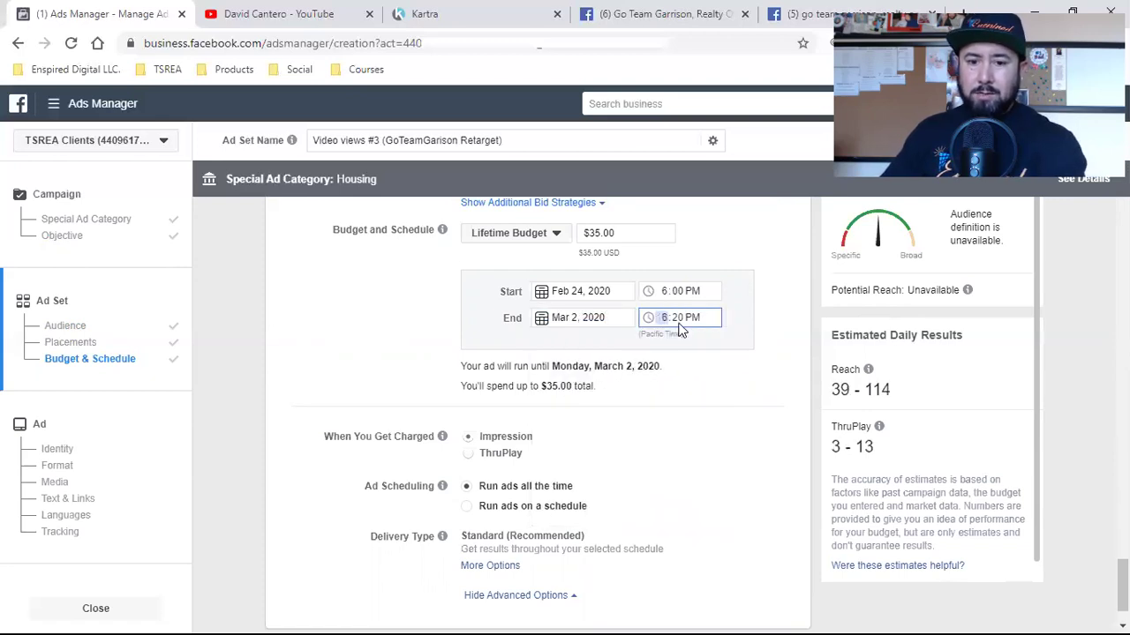
pyautogui.click(679, 322)
pyautogui.write('00')
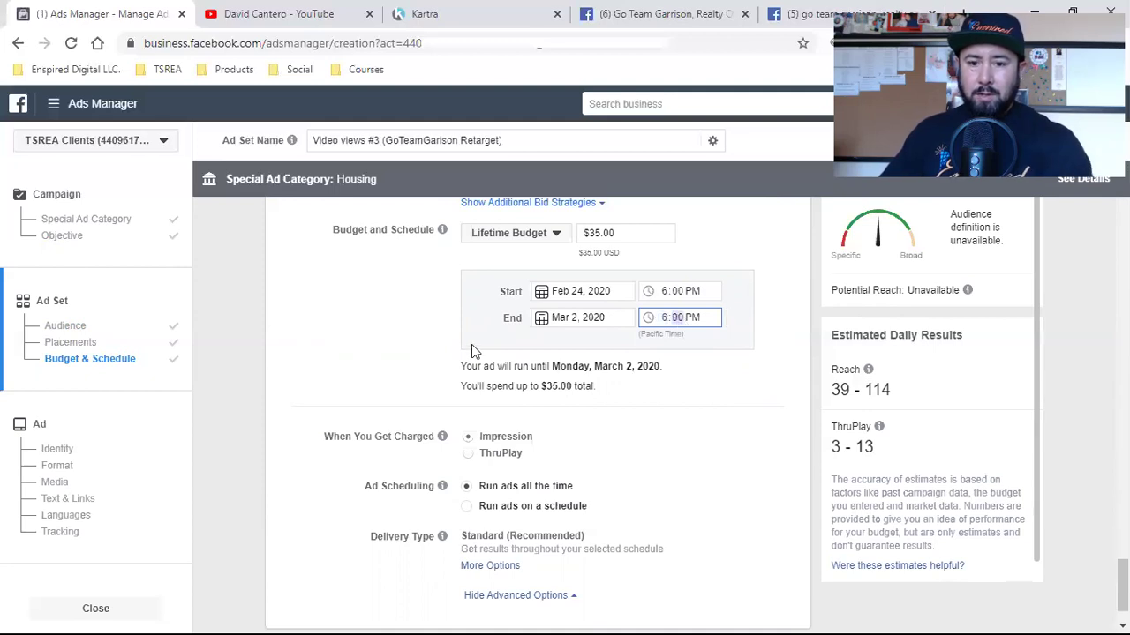
pyautogui.click(372, 349)
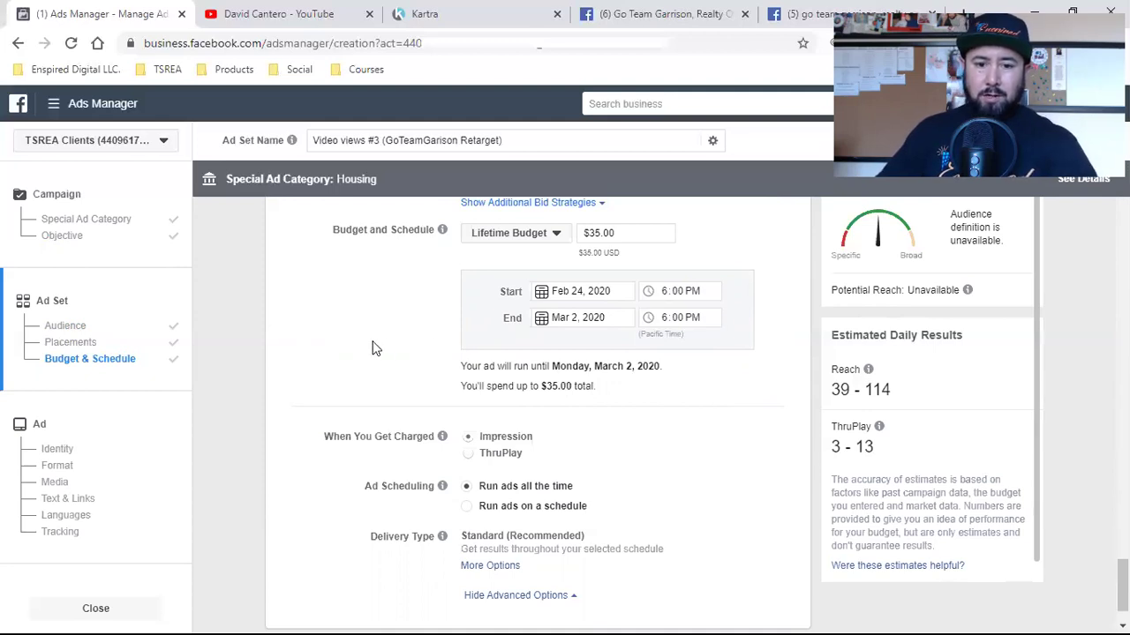
# Step: Collapse the advanced budget options and continue from the ad set to the ad setup
pyautogui.scroll(-1, 372, 348)
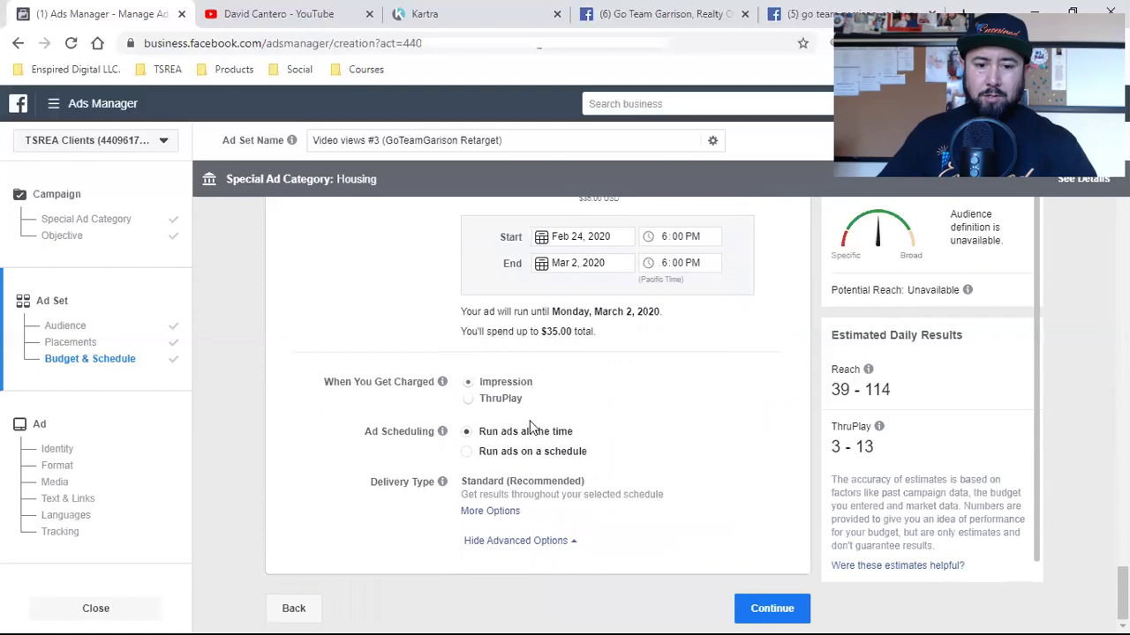
pyautogui.click(542, 544)
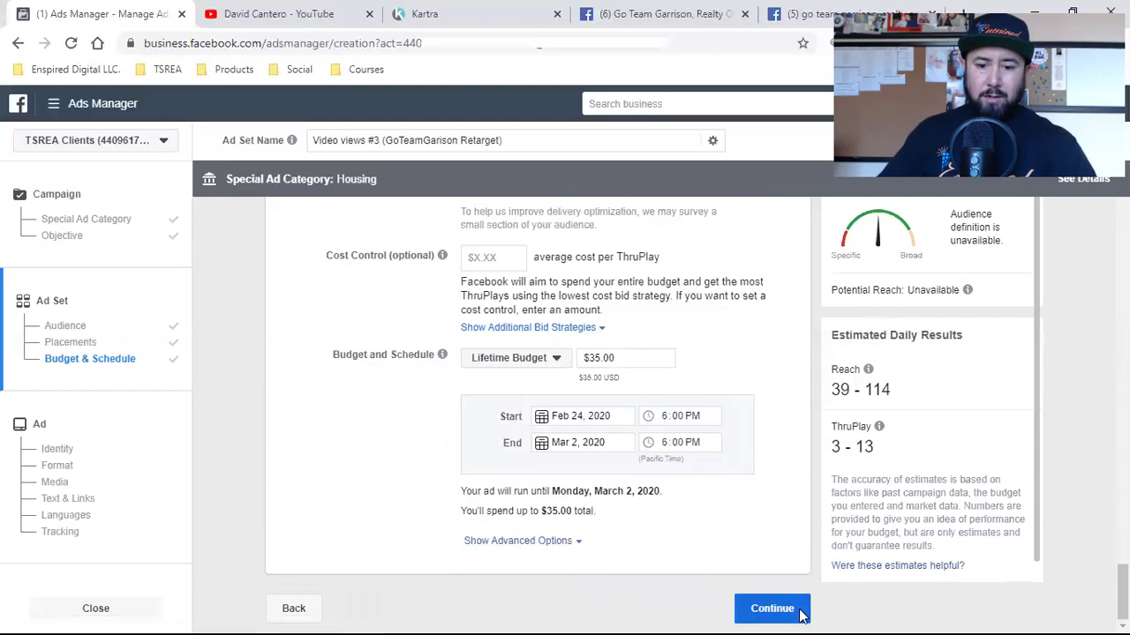
pyautogui.click(761, 608)
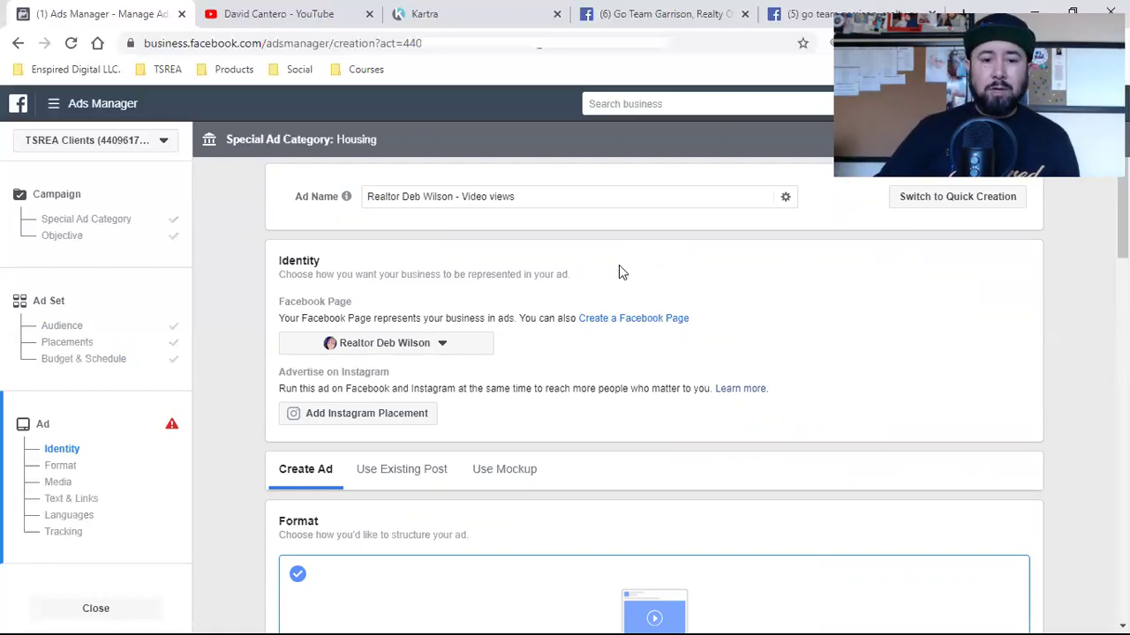
# Step: Set the ad's Facebook Page identity to Go Team Garrison, Realty One Group Impact
pyautogui.click(399, 341)
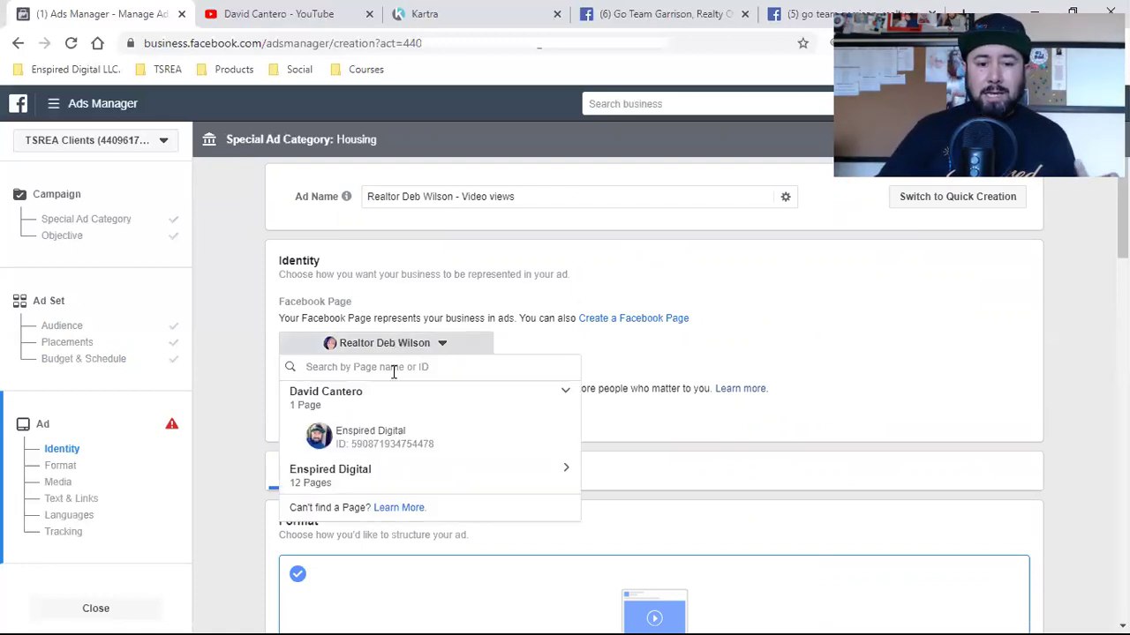
pyautogui.click(379, 491)
pyautogui.scroll(-3, 403, 429)
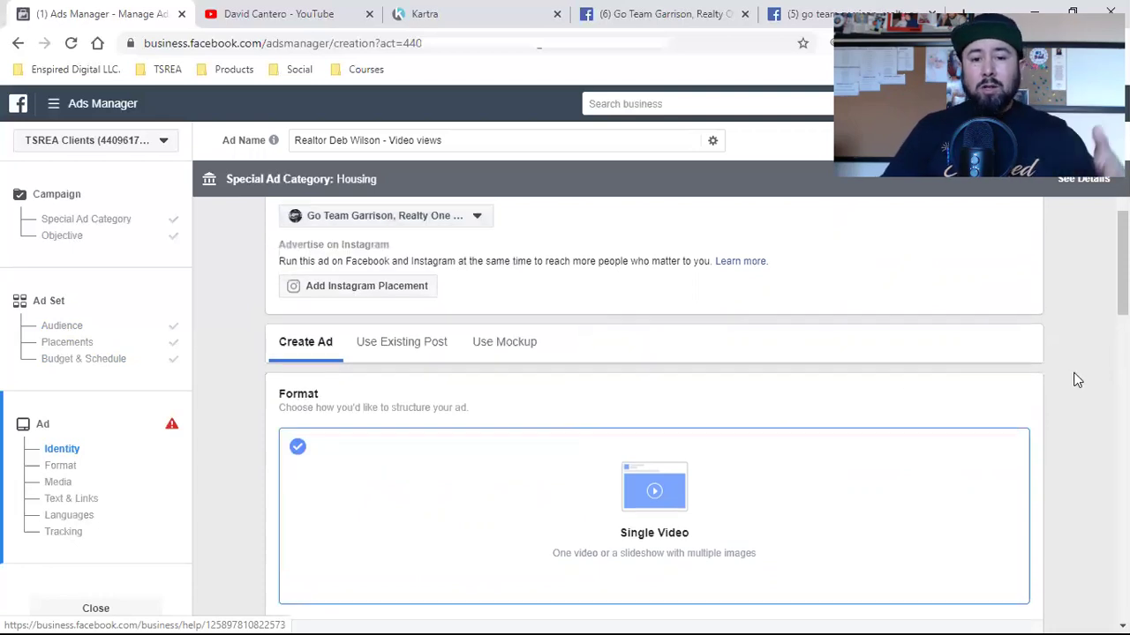
pyautogui.scroll(1, 1071, 378)
pyautogui.scroll(1, 1076, 380)
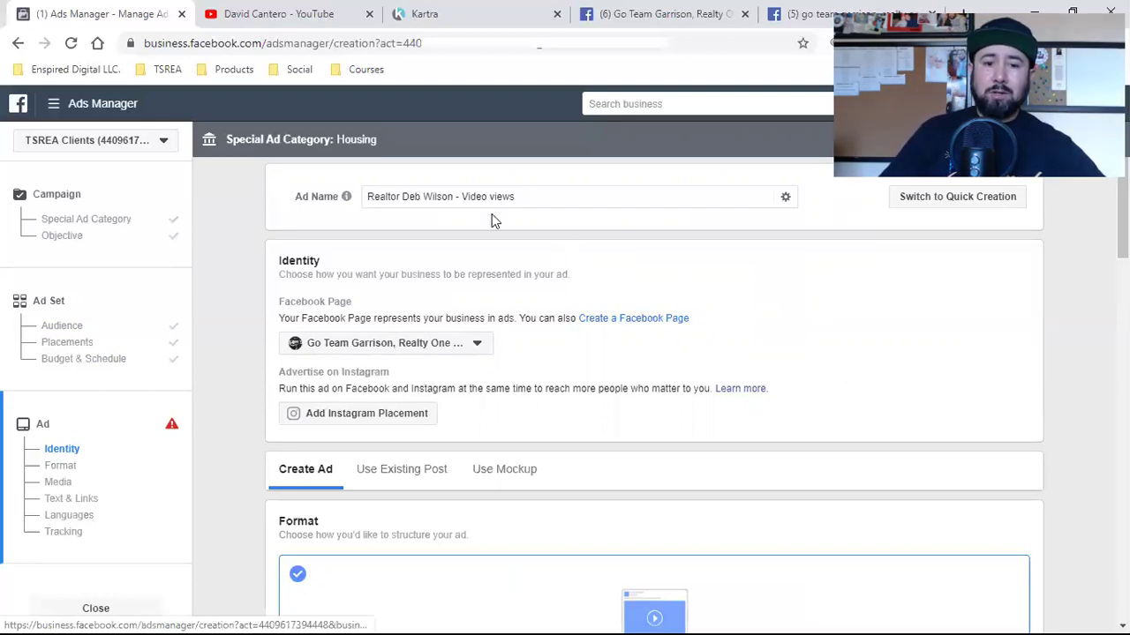
# Step: Name the ad "Video views #3 (GoTeamGarison Retarget)" and open the post selection for using an existing post
pyautogui.tripleClick(412, 196)
pyautogui.write('Video views #3 (GoTeamGarrison Retarget)')
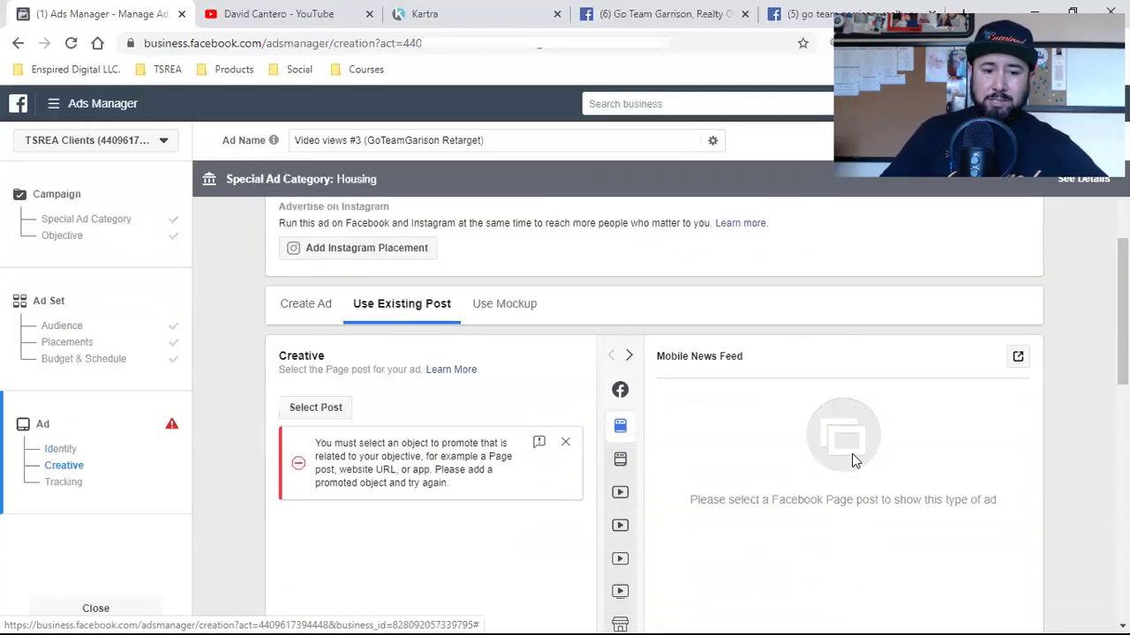
pyautogui.click(315, 408)
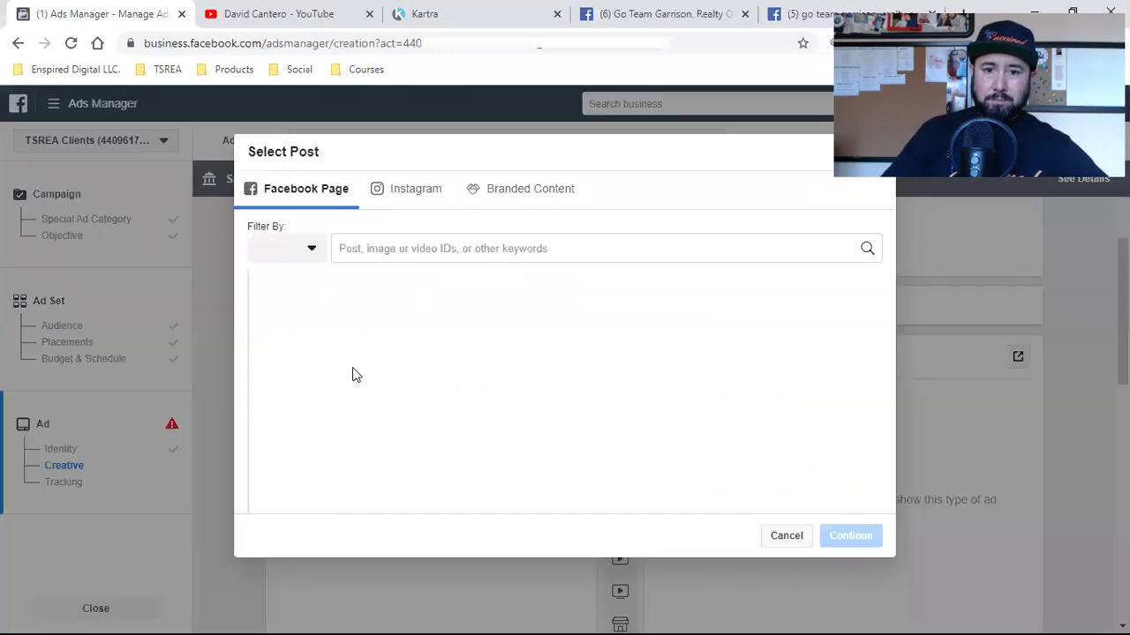
# Step: Switch to Facebook, close the redundant page tab, and check the "INSPECT THIS!" video's posting date against the available ad posts
pyautogui.click(632, 12)
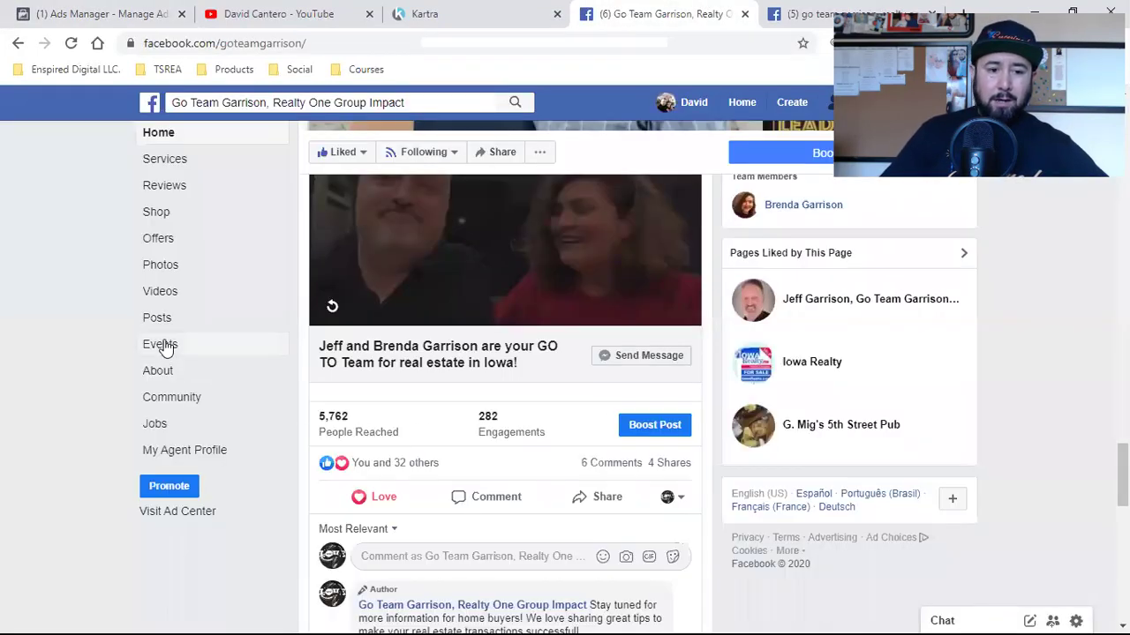
pyautogui.click(177, 307)
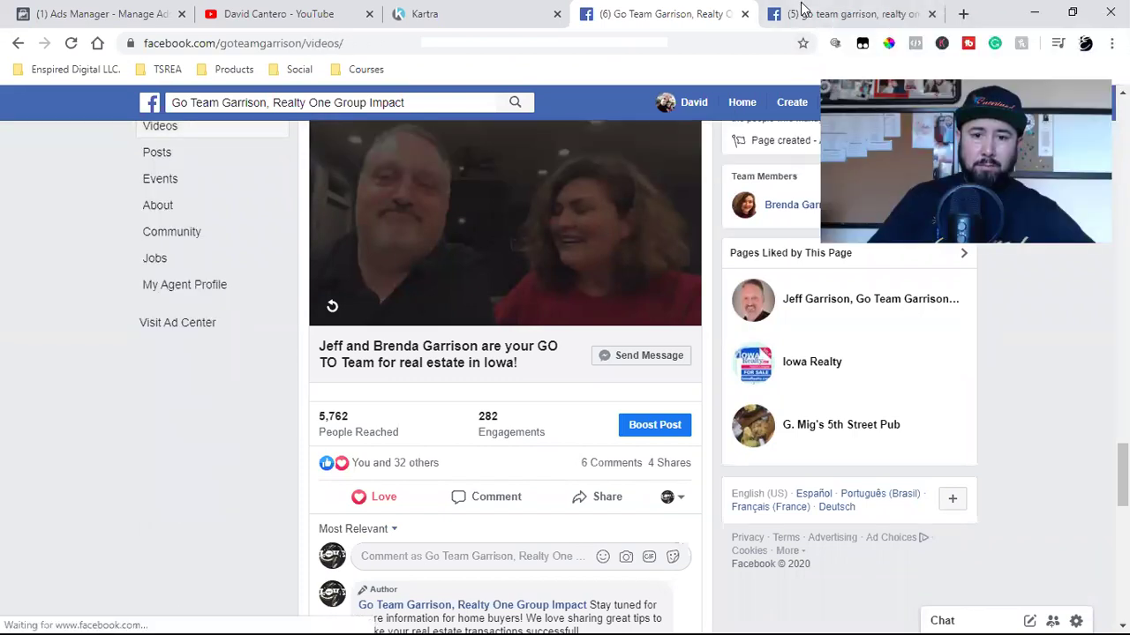
pyautogui.click(804, 10)
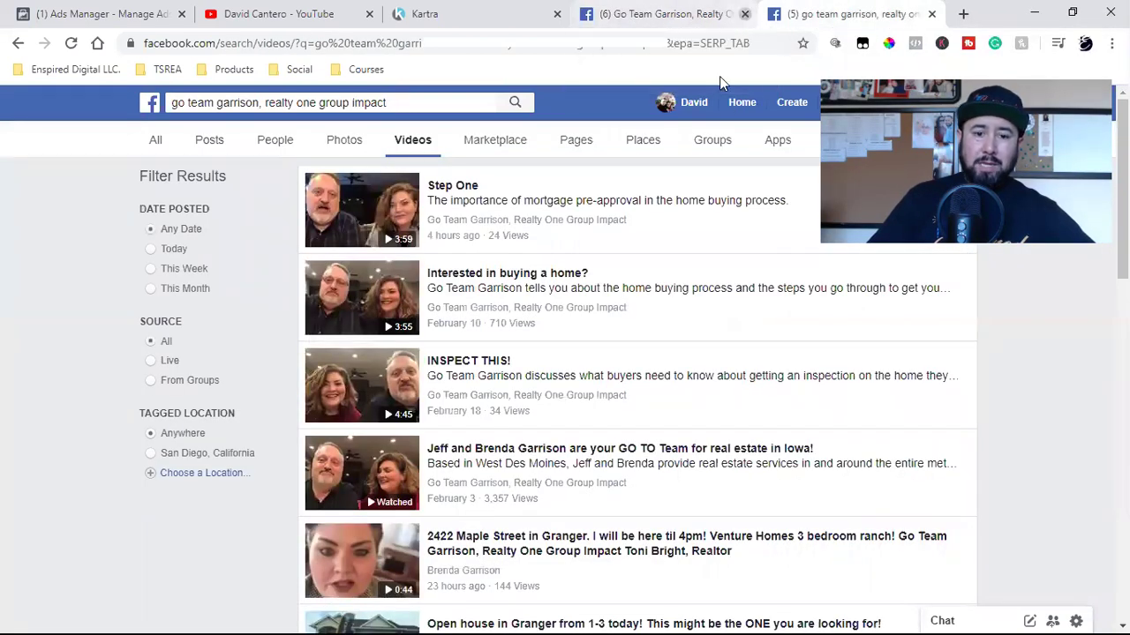
pyautogui.click(745, 13)
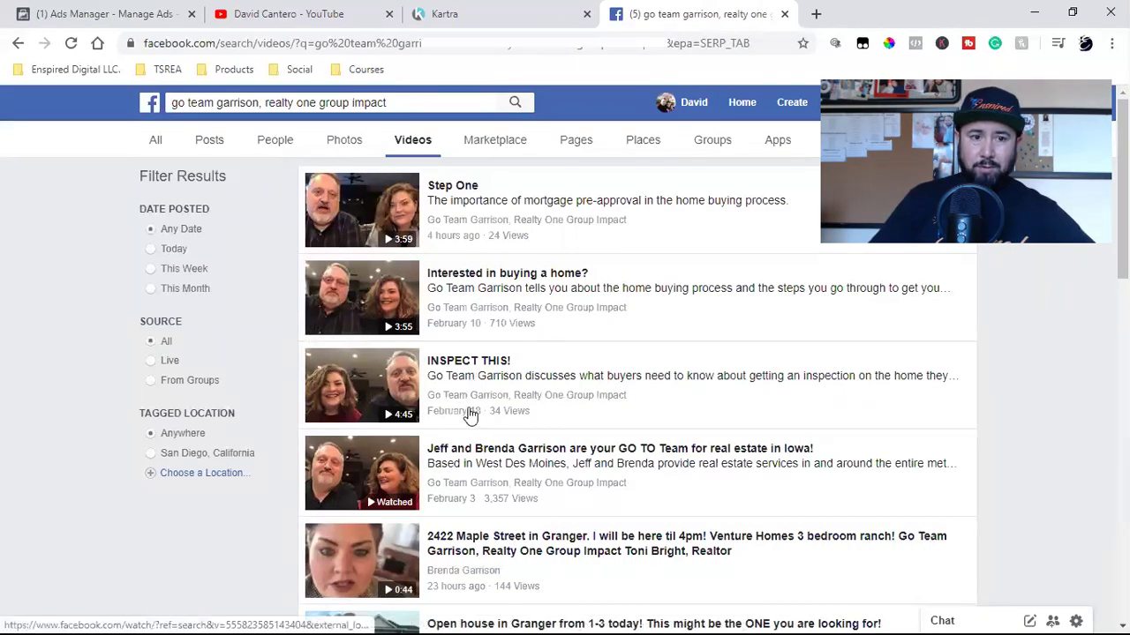
pyautogui.click(150, 10)
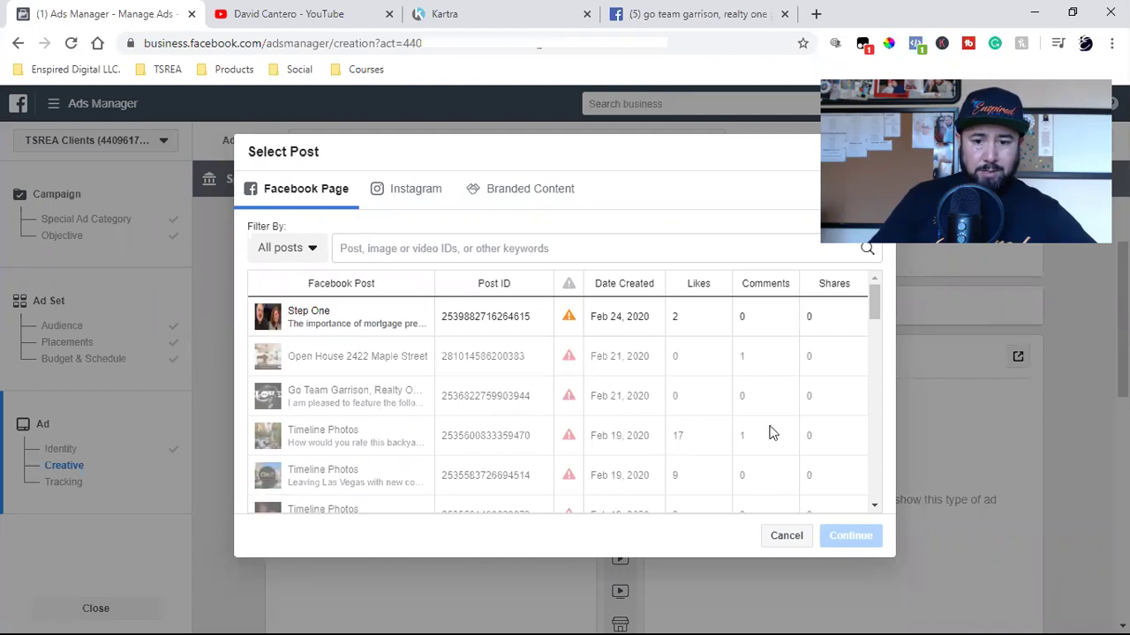
pyautogui.scroll(-1, 792, 370)
pyautogui.click(693, 13)
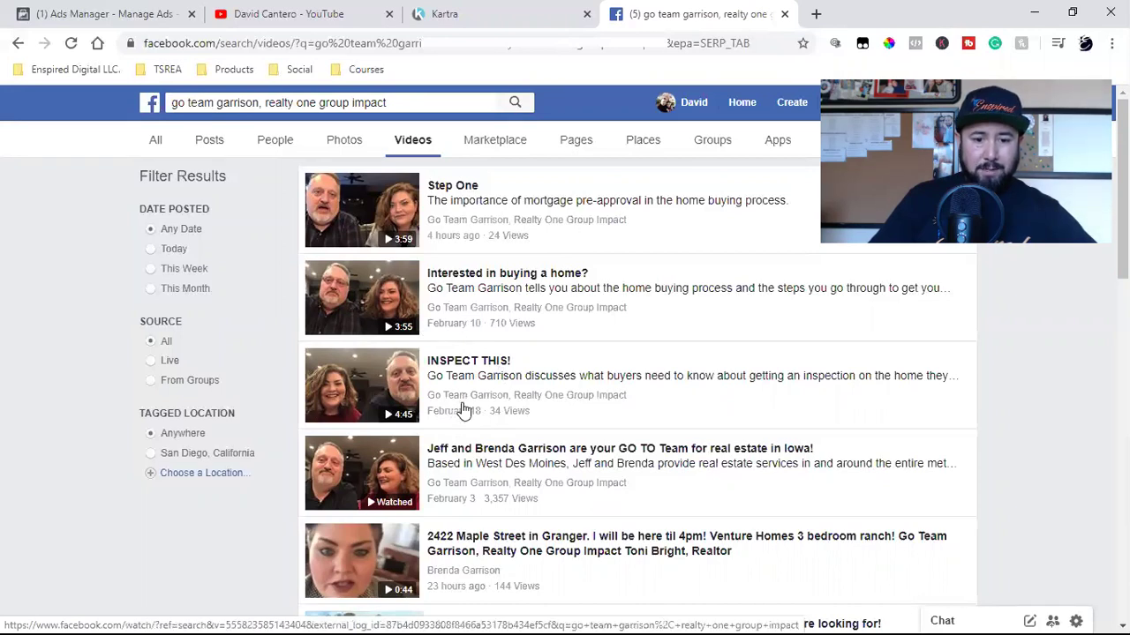
# Step: Back in Ads Manager, choose the "INSPECT THIS!" post from Feb 18, 2020 as the ad creative
pyautogui.click(145, 11)
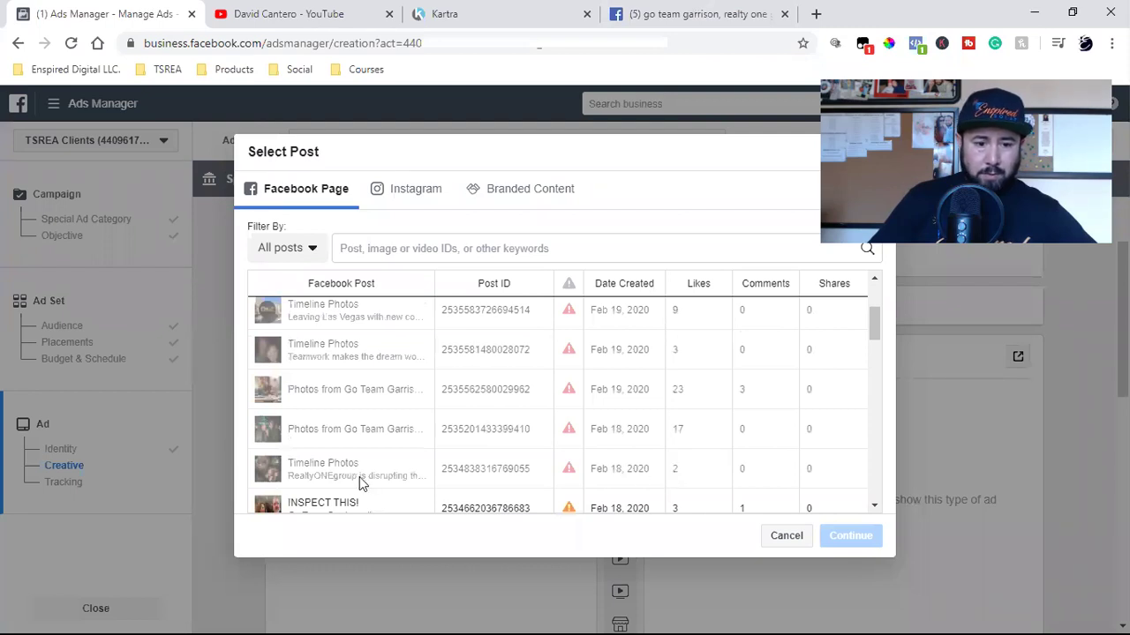
pyautogui.click(874, 507)
pyautogui.click(873, 507)
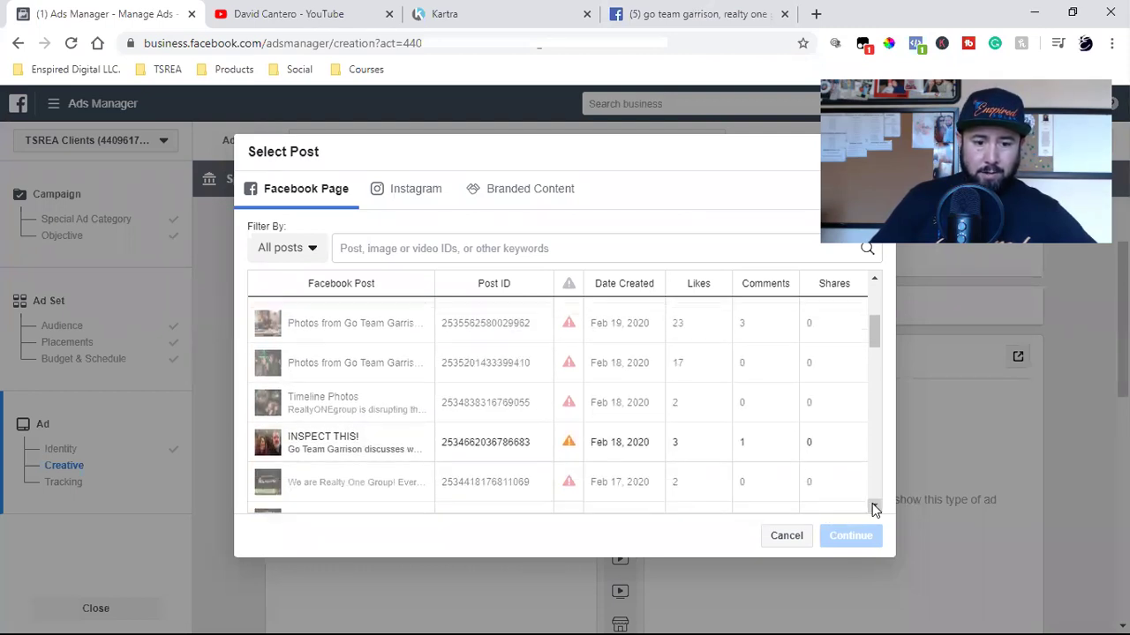
pyautogui.click(353, 442)
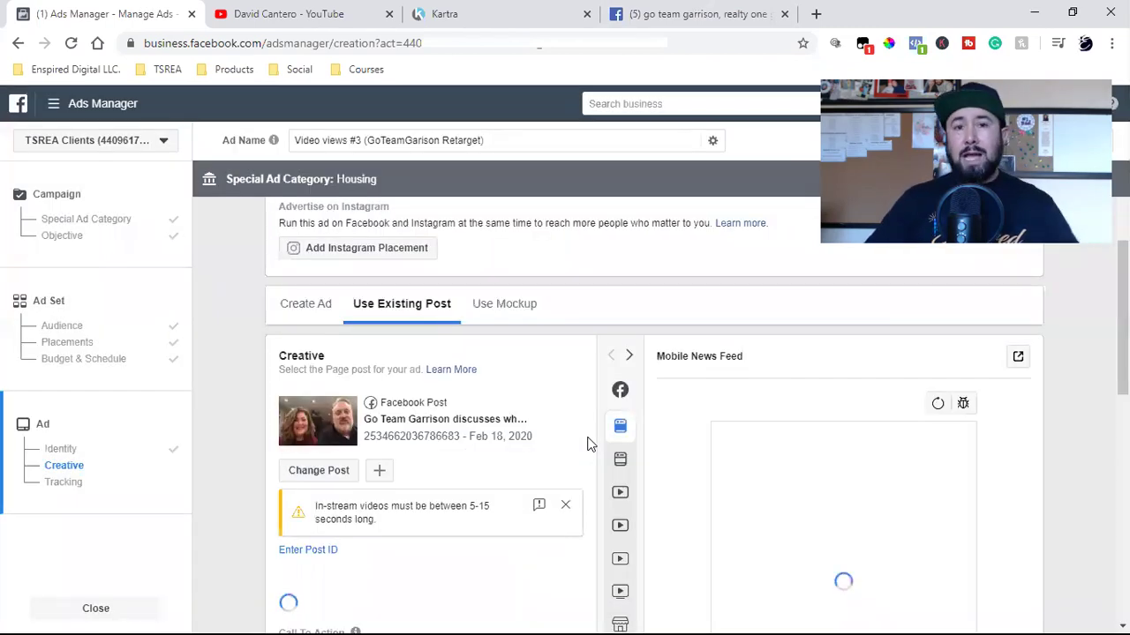
# Step: Add a Send Message call to action to the selected video post
pyautogui.scroll(-2, 589, 444)
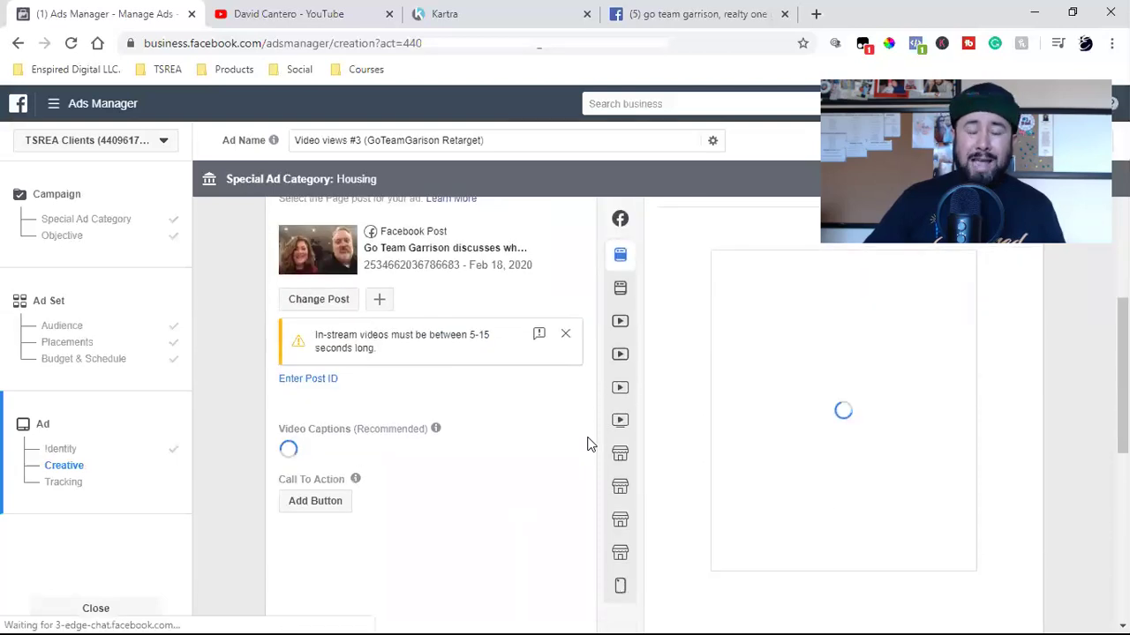
pyautogui.scroll(-2, 591, 439)
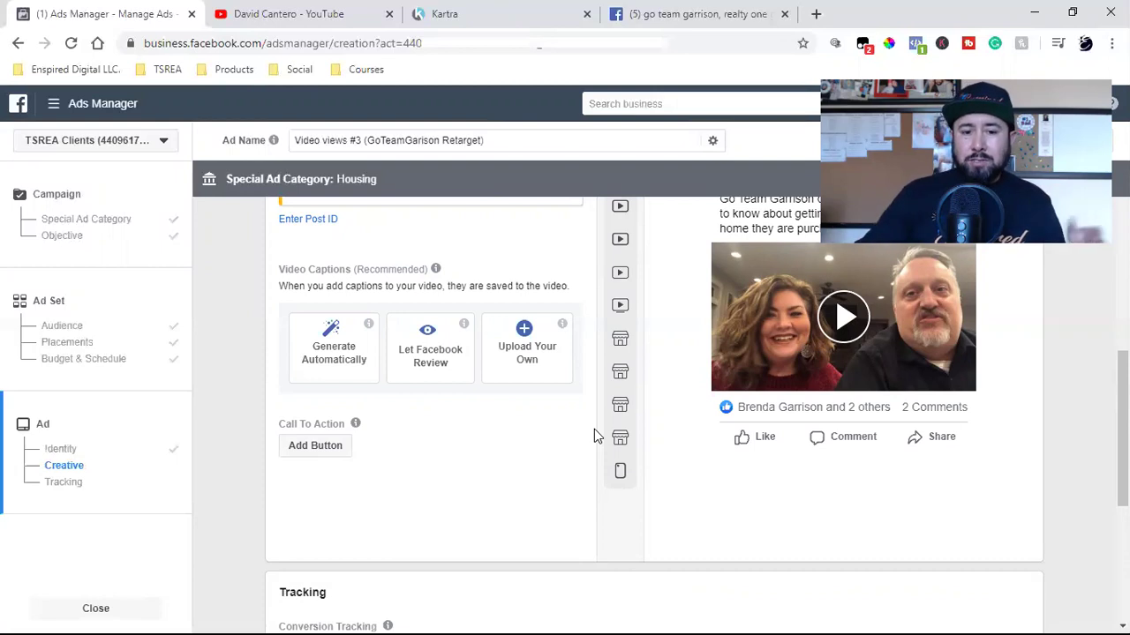
pyautogui.click(319, 447)
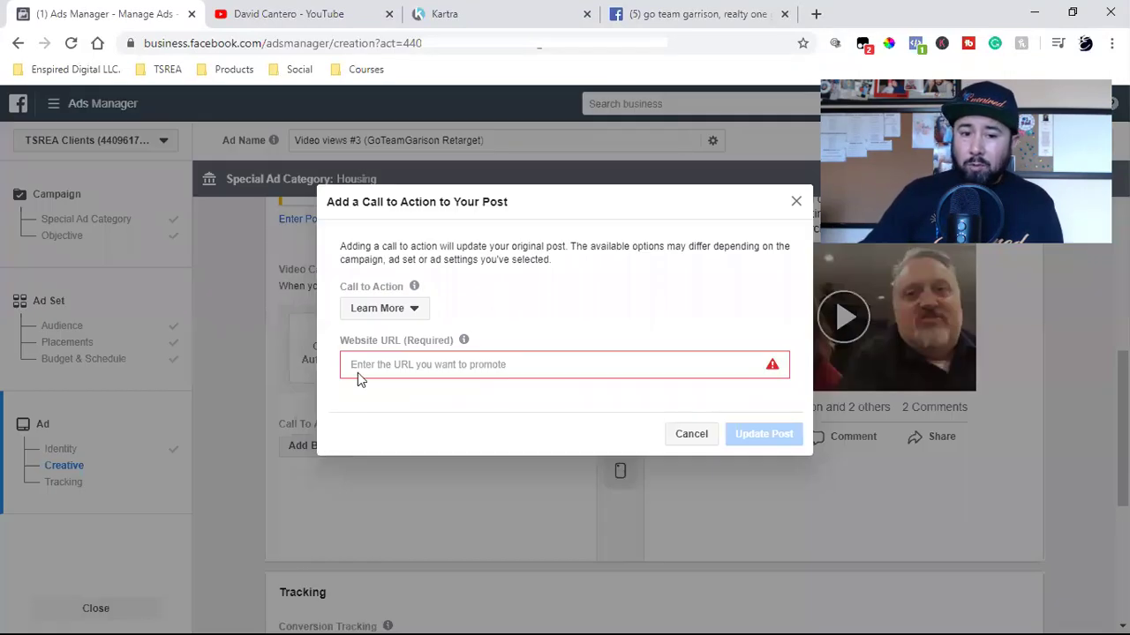
pyautogui.click(386, 309)
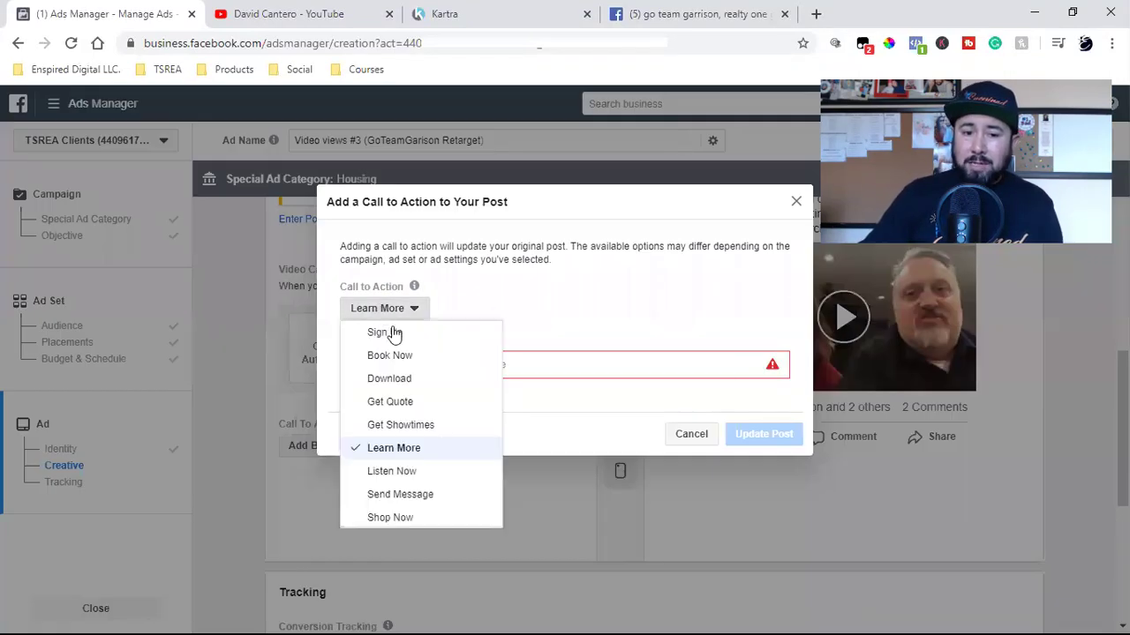
pyautogui.click(434, 494)
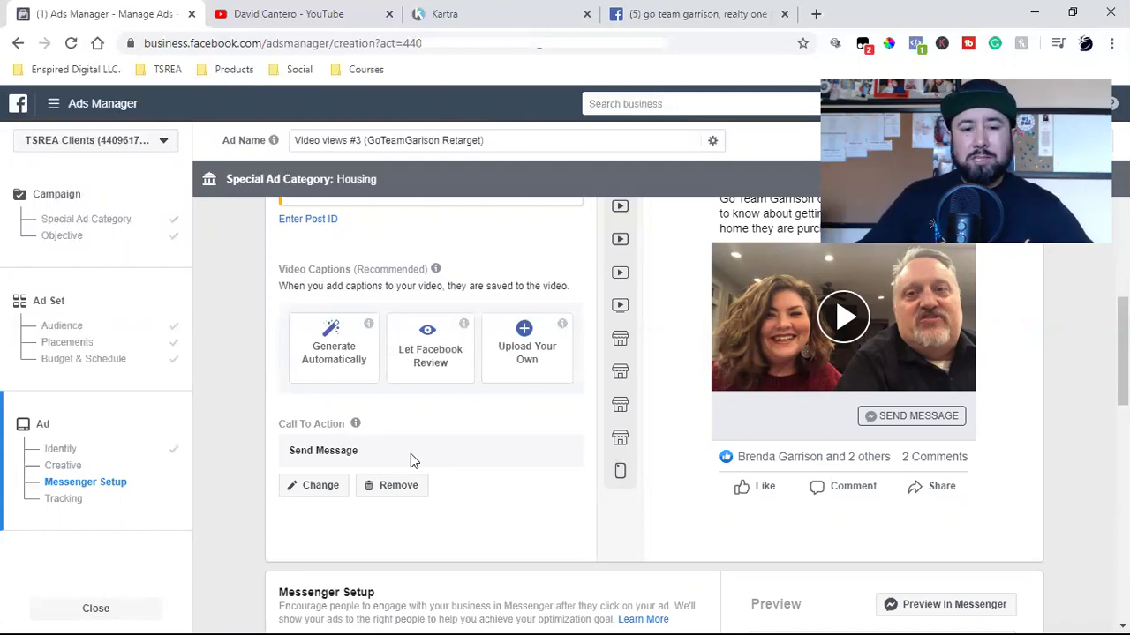
# Step: Exclude the In-Stream placements from the ad set's manual placements
pyautogui.scroll(-5, 494, 430)
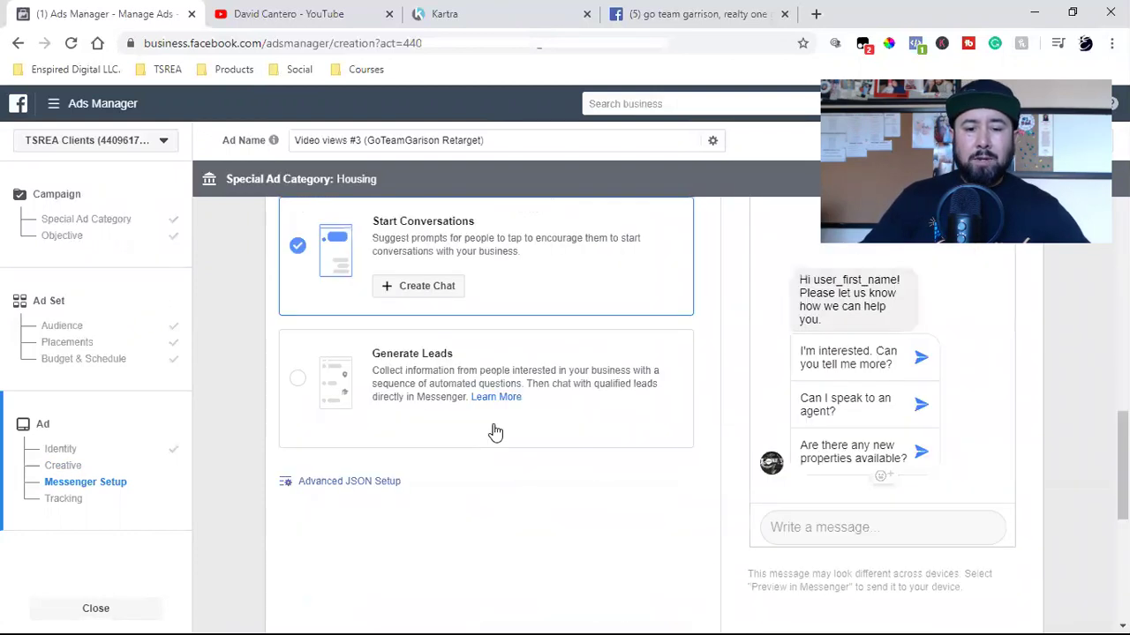
pyautogui.scroll(-5, 495, 431)
pyautogui.scroll(10, 519, 425)
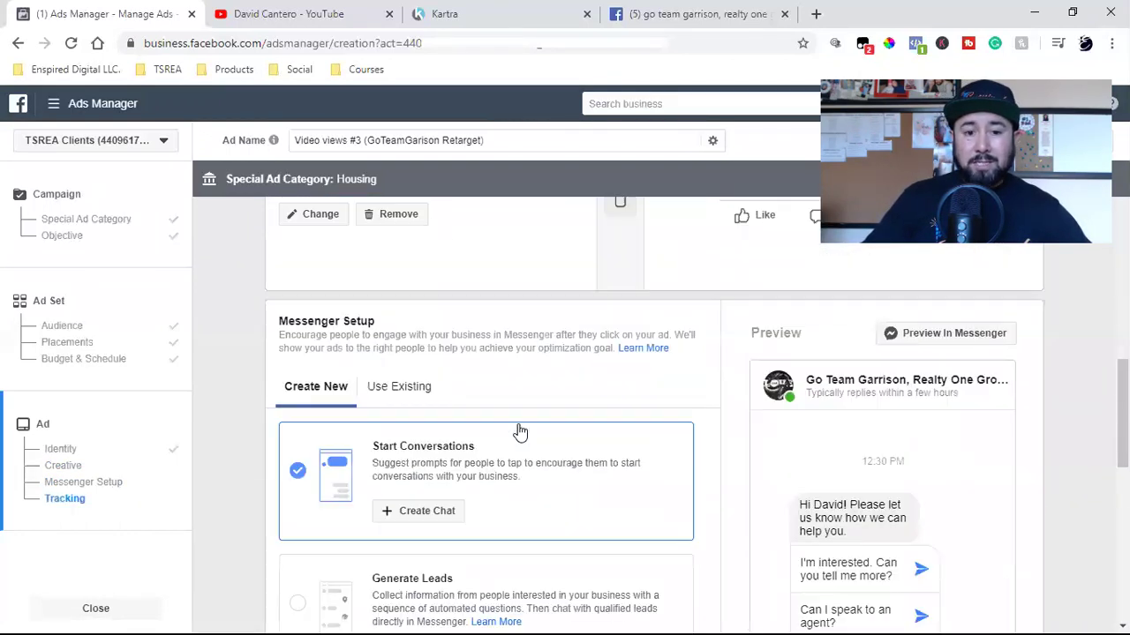
pyautogui.scroll(4, 519, 431)
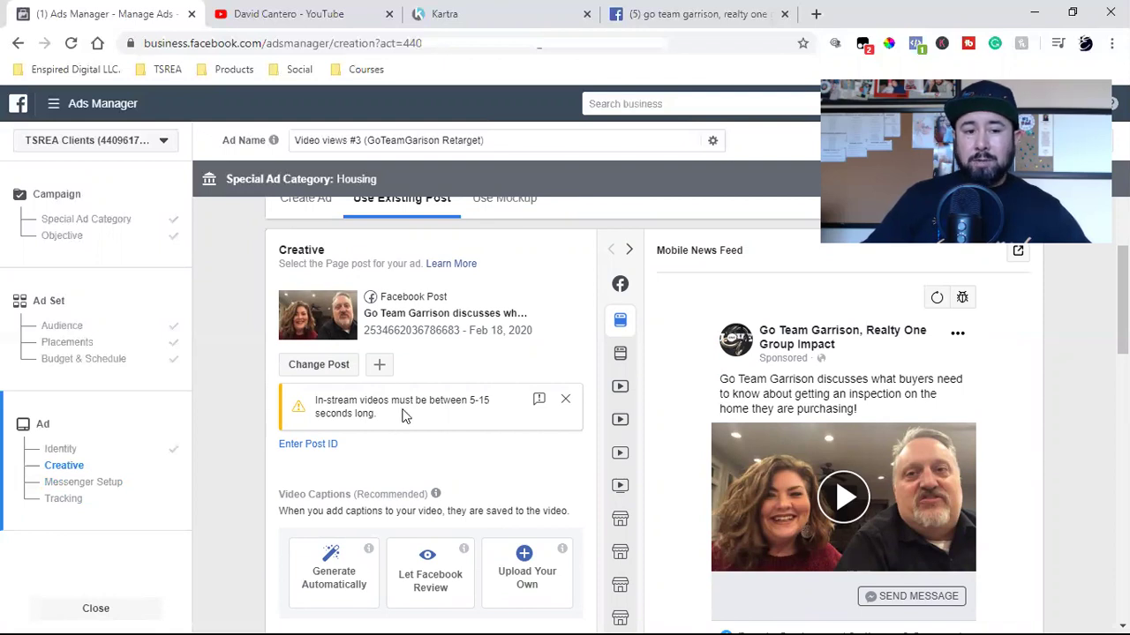
pyautogui.click(70, 344)
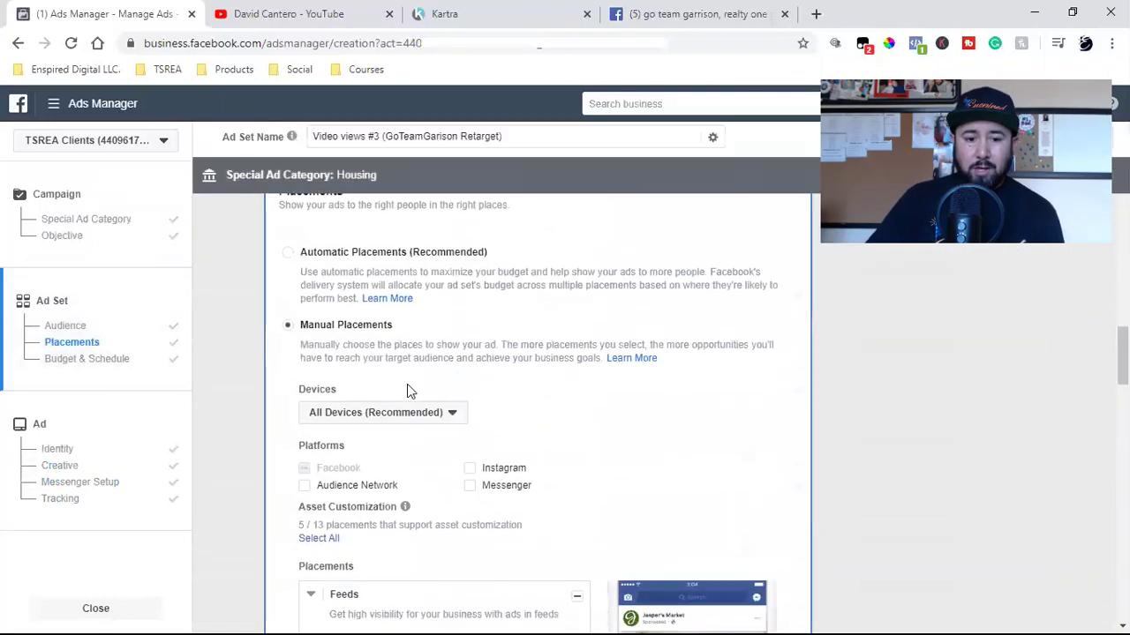
pyautogui.scroll(-4, 407, 391)
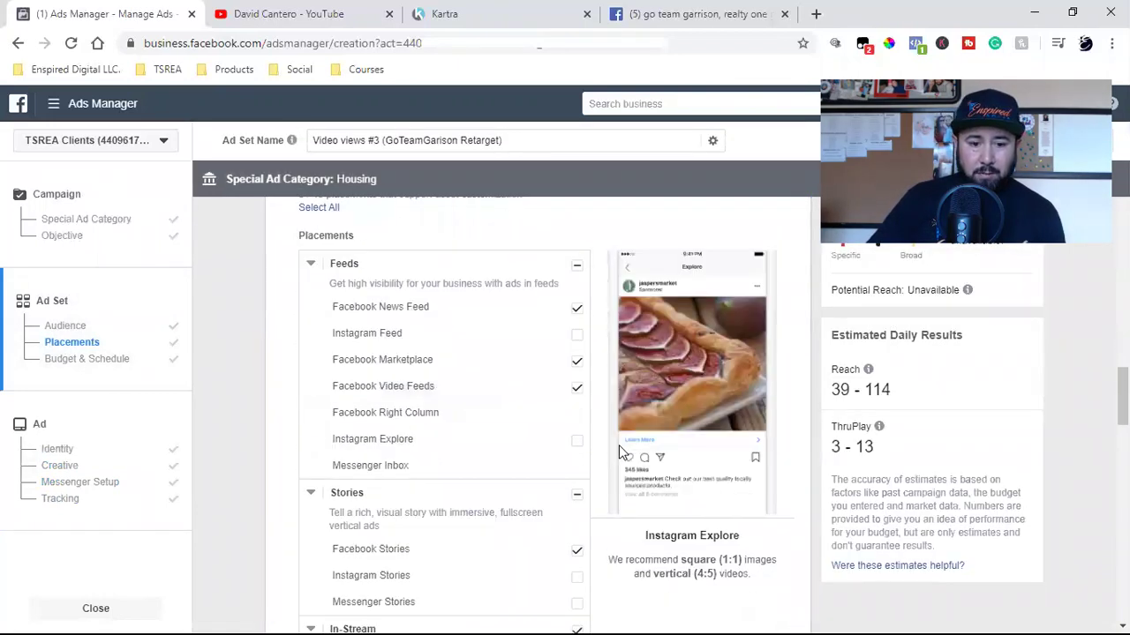
pyautogui.scroll(-2, 621, 453)
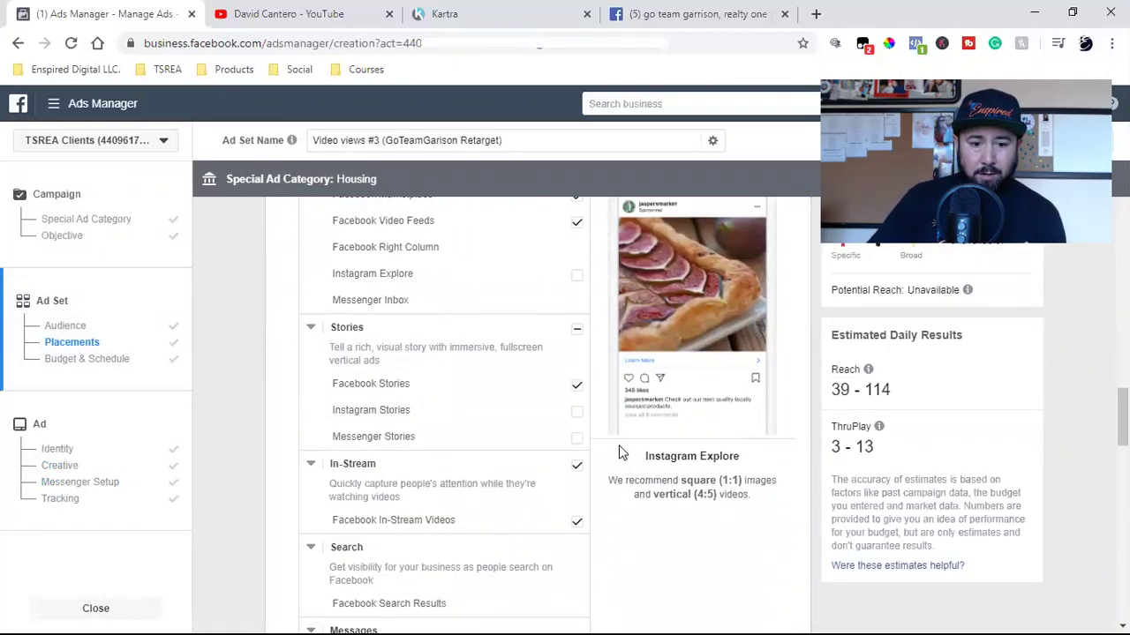
pyautogui.click(576, 468)
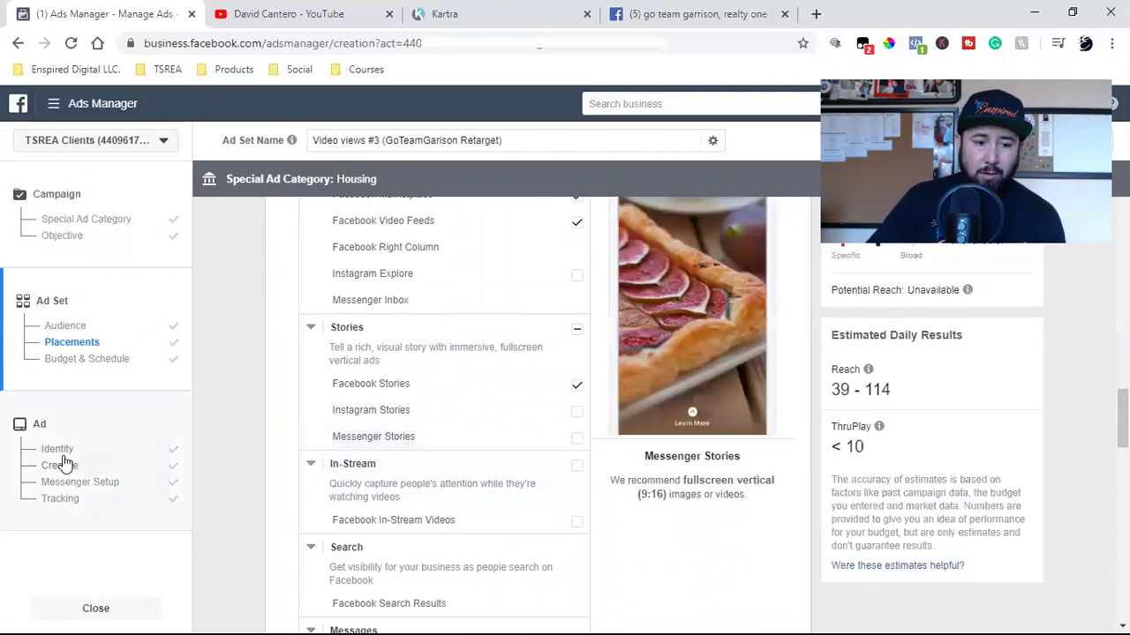
# Step: Return to the ad level and review its creative, call to action and Messenger setup options
pyautogui.click(57, 450)
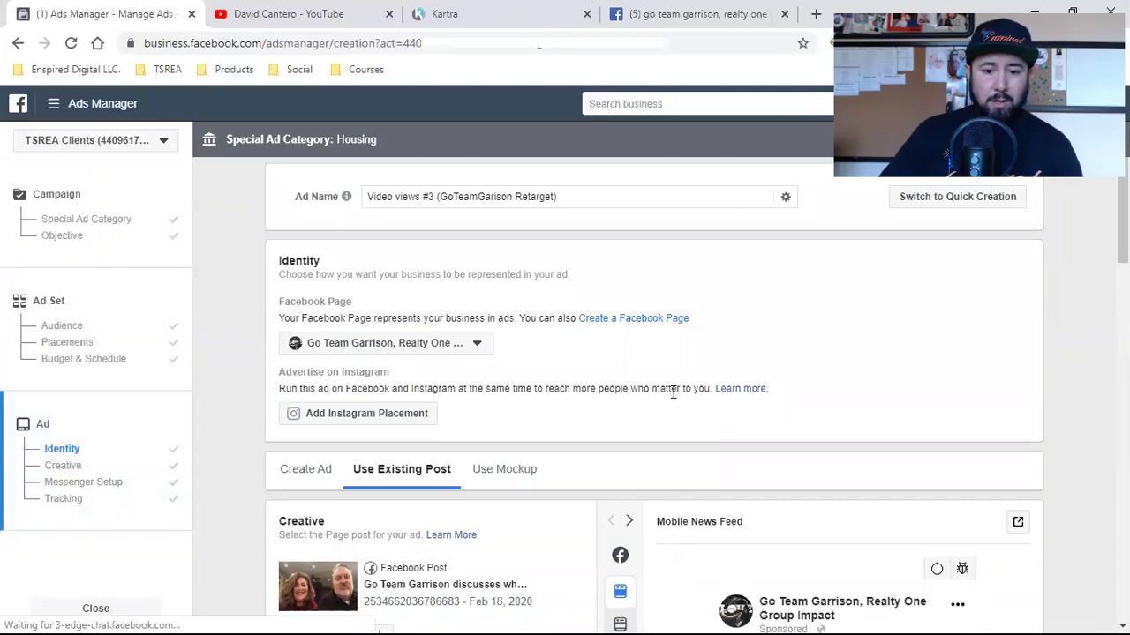
pyautogui.scroll(-3, 672, 398)
pyautogui.scroll(-1, 528, 388)
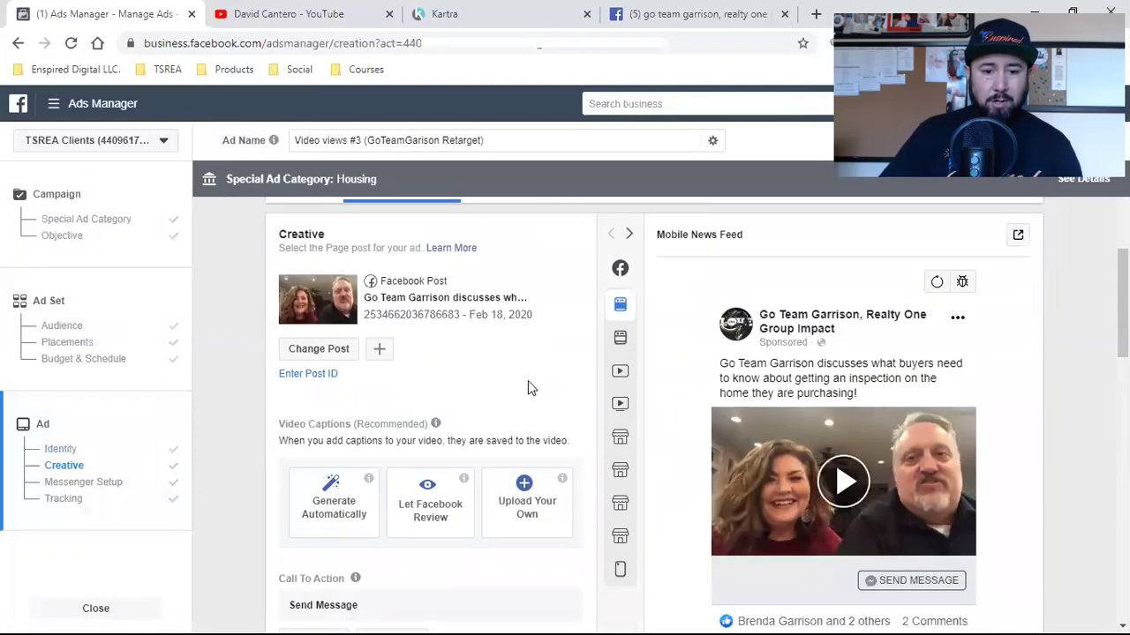
pyautogui.scroll(-2, 527, 388)
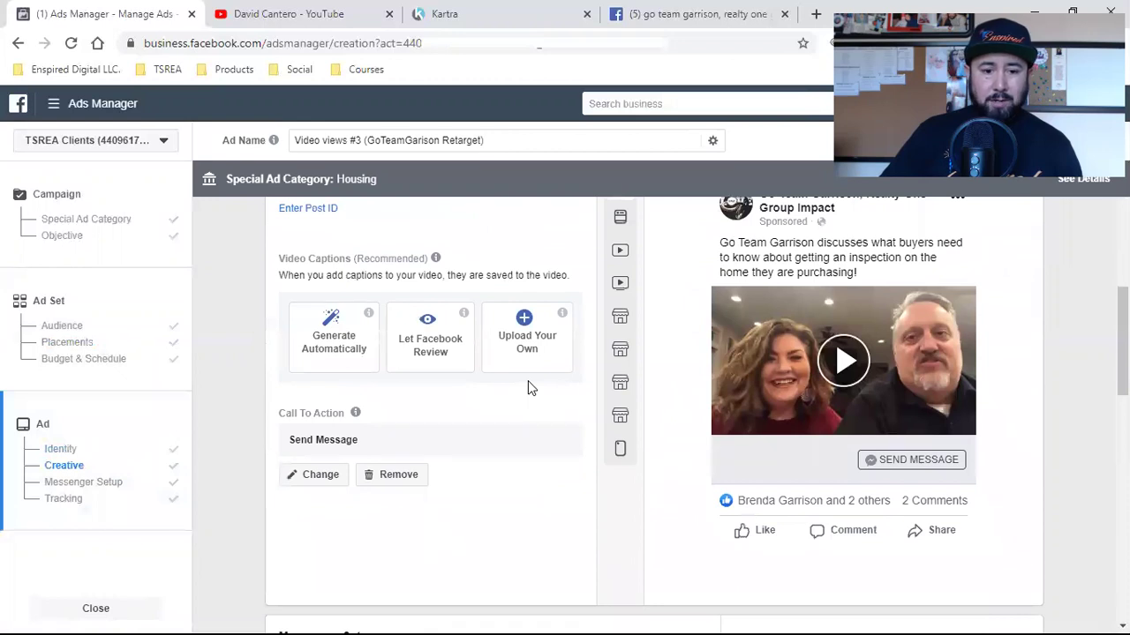
pyautogui.scroll(-4, 528, 388)
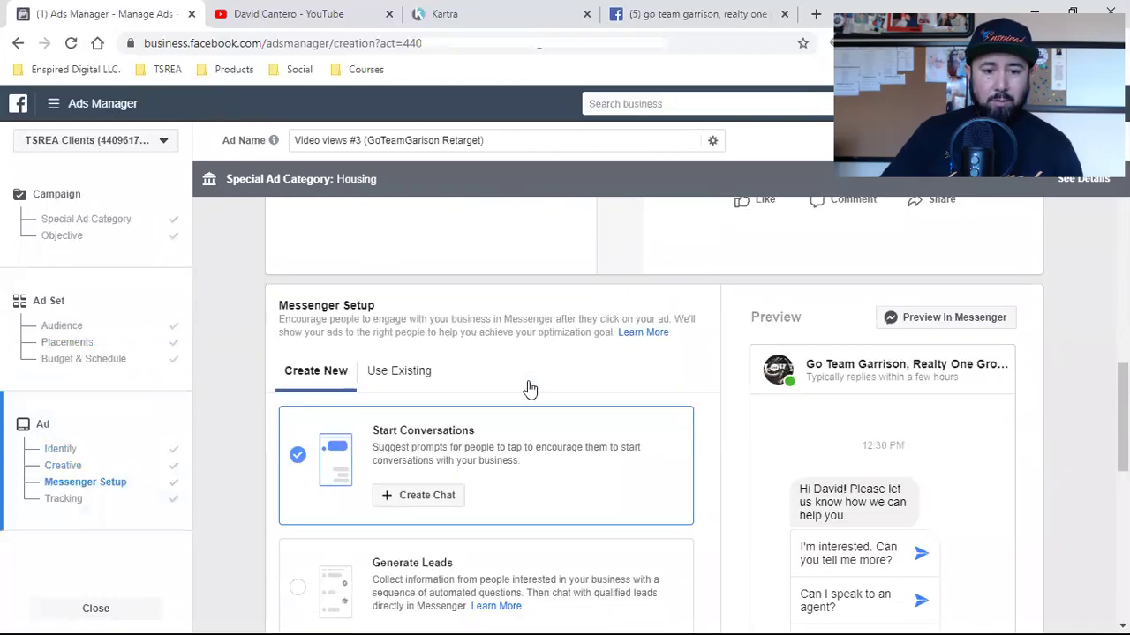
pyautogui.scroll(-4, 528, 389)
pyautogui.scroll(2, 529, 386)
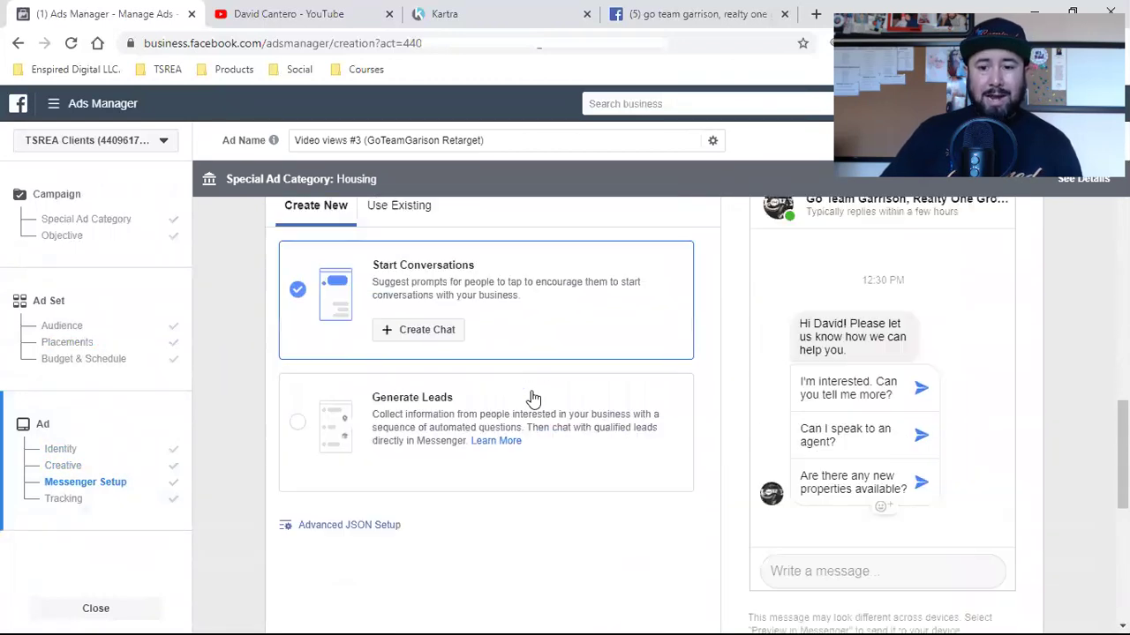
pyautogui.scroll(2, 532, 398)
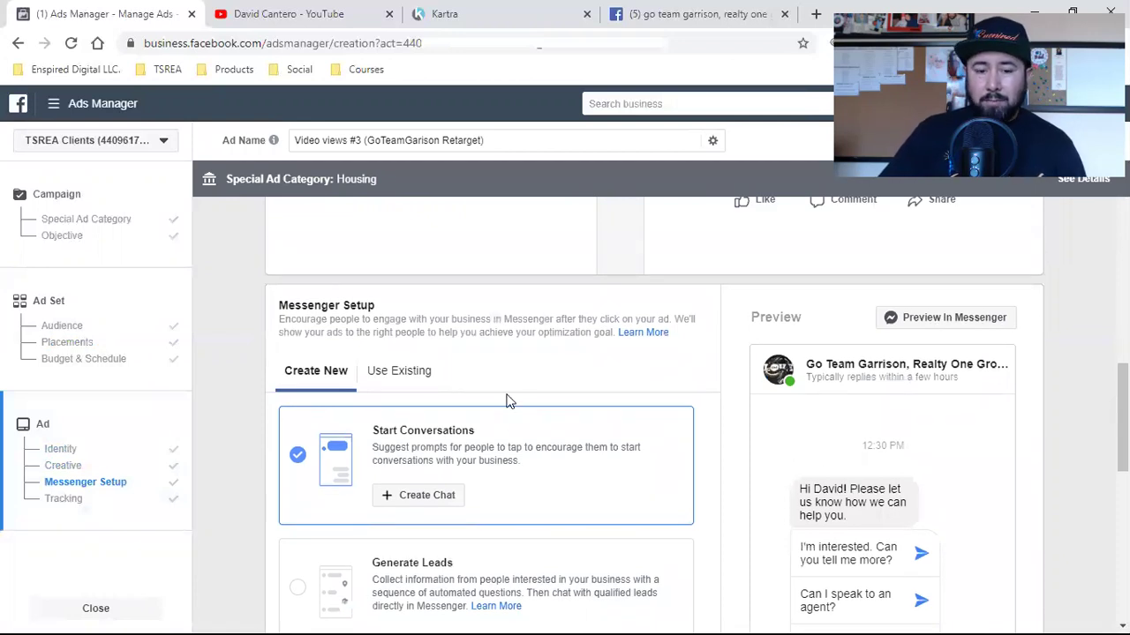
# Step: Check the ad's Messenger setup, tracking and creative sections, and publish the Video views #3 campaign
pyautogui.scroll(-2, 508, 402)
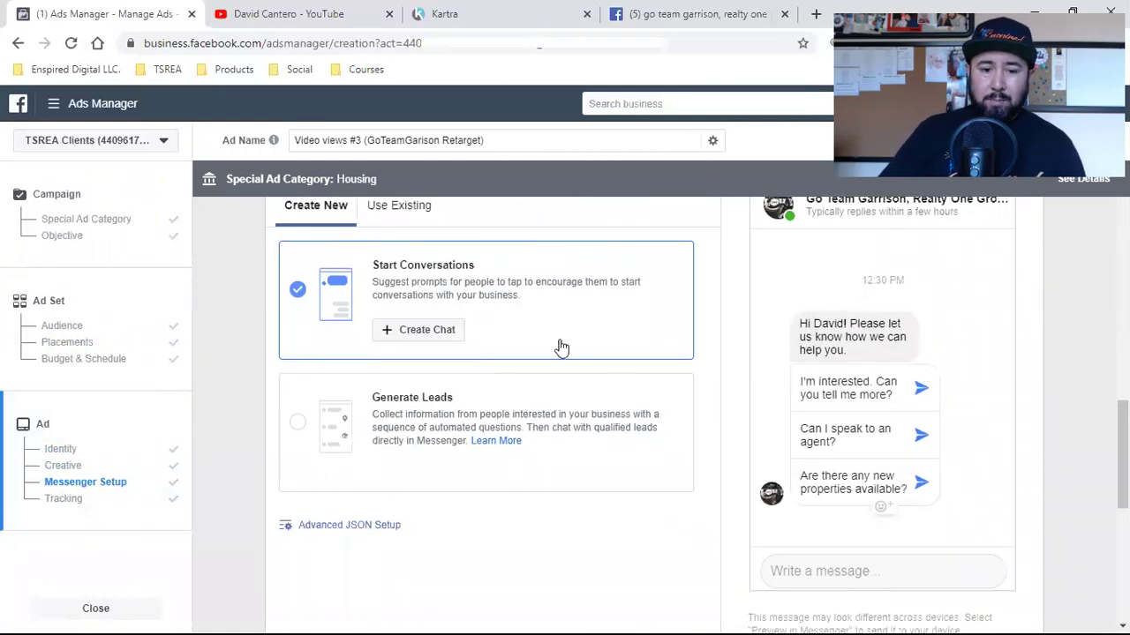
pyautogui.scroll(-1, 721, 434)
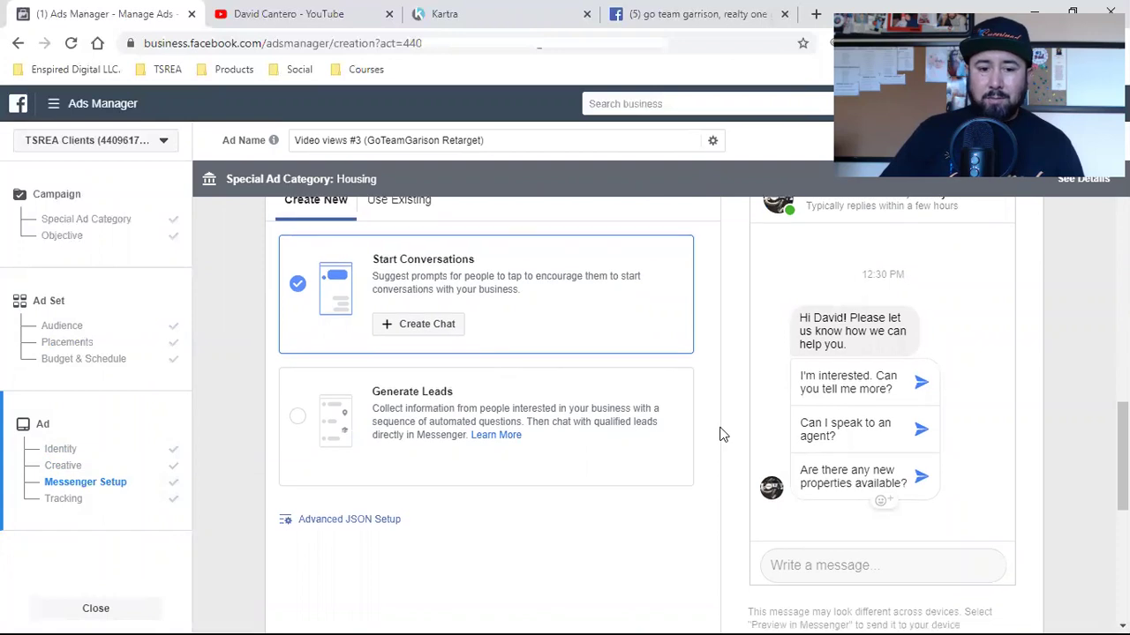
pyautogui.scroll(-5, 721, 433)
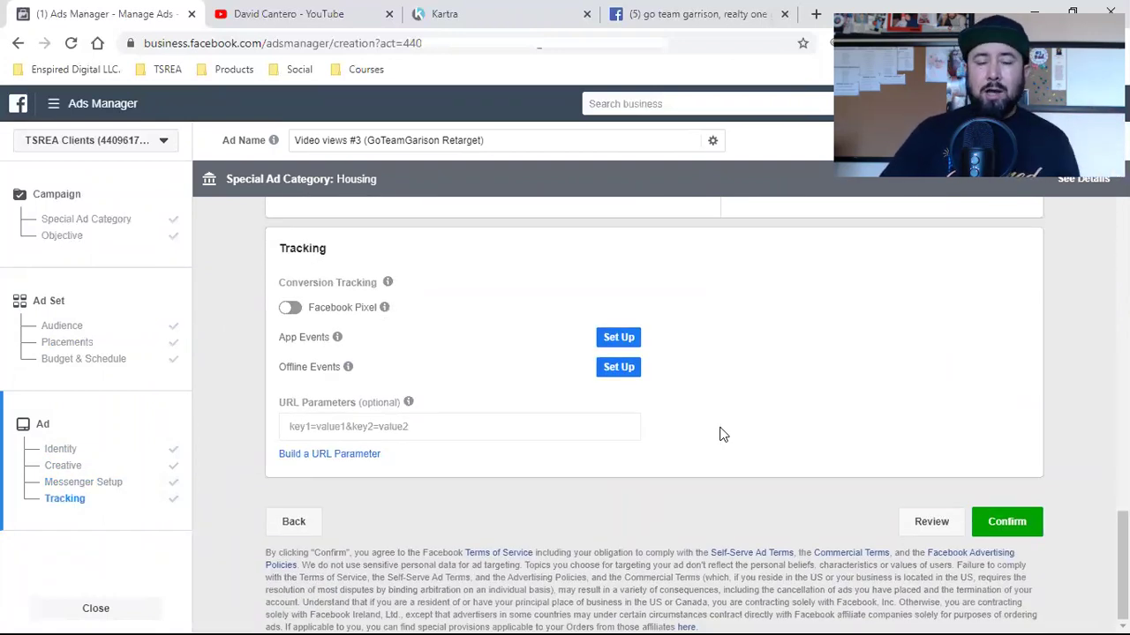
pyautogui.scroll(5, 721, 433)
pyautogui.scroll(3, 415, 430)
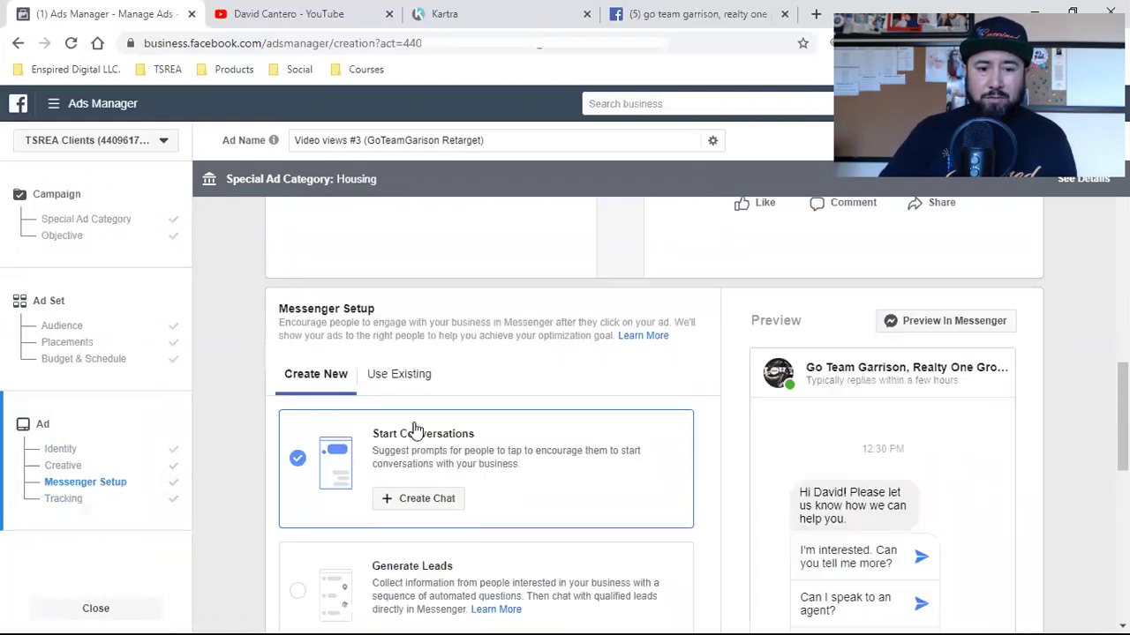
pyautogui.scroll(4, 416, 429)
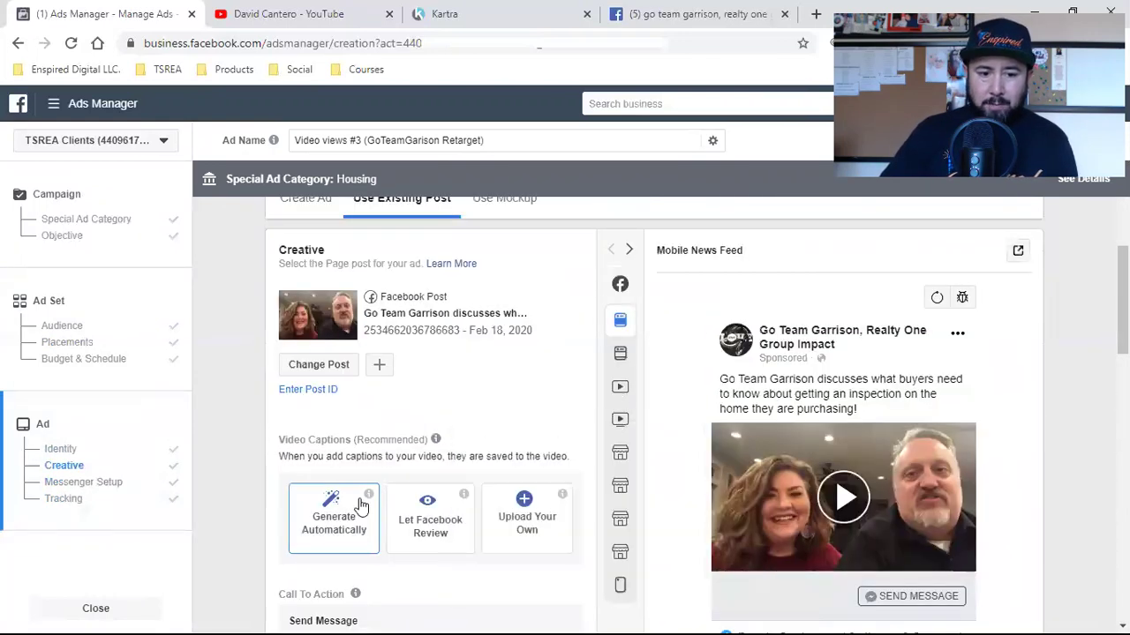
pyautogui.scroll(-2, 362, 505)
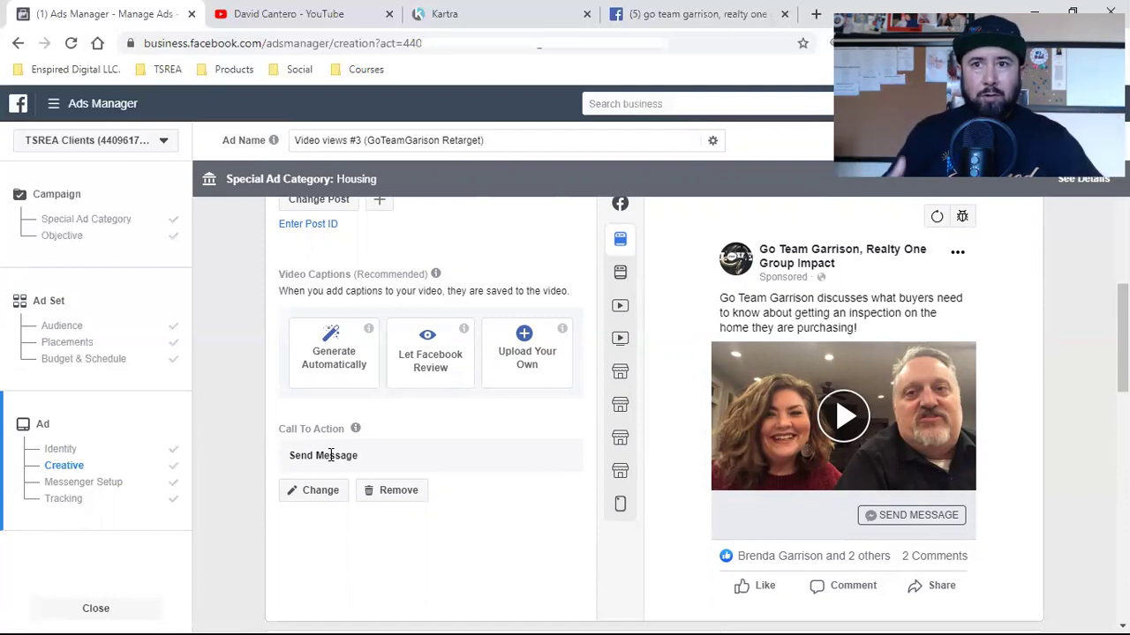
pyautogui.scroll(-10, 404, 429)
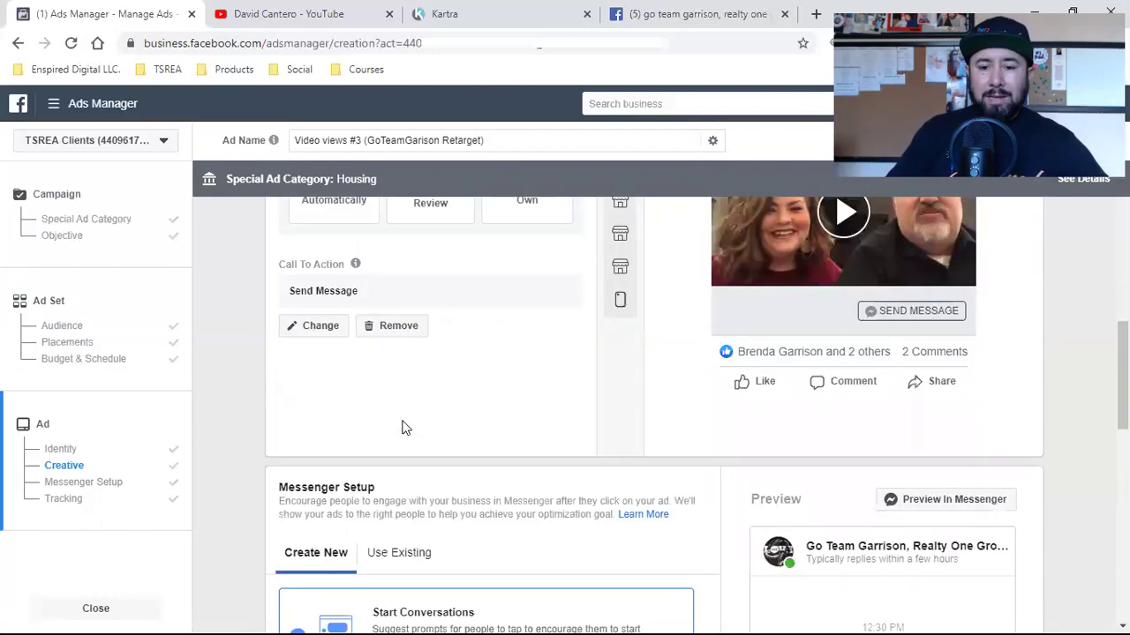
pyautogui.click(1007, 523)
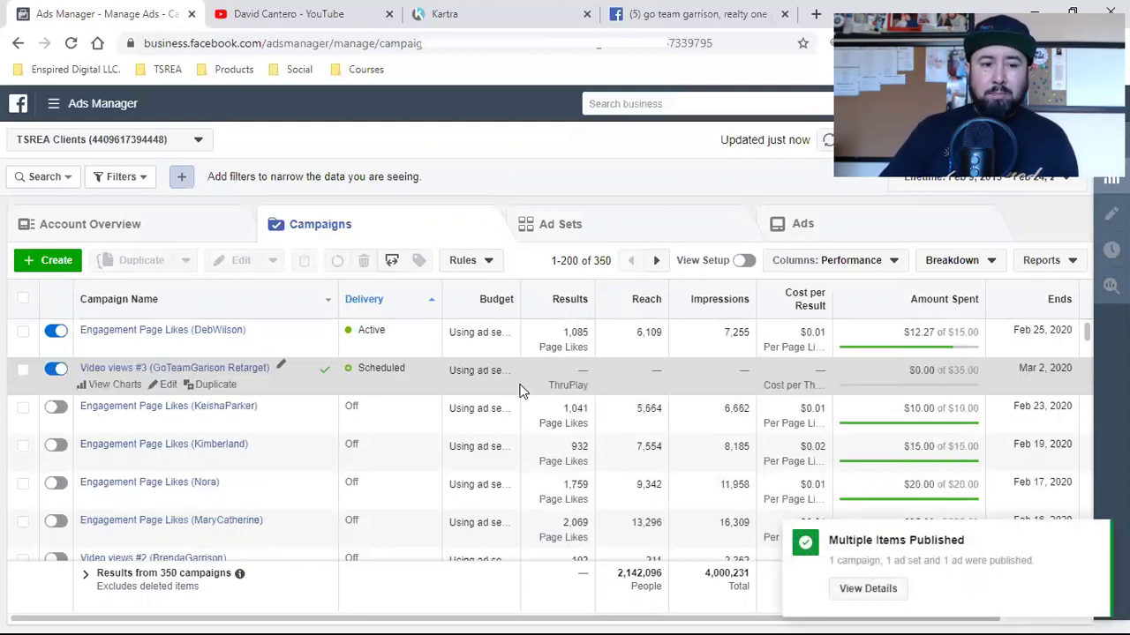
# Step: Check the delivery status of the Video views #3 (GoTeamGarison Retarget) campaign and open its ad sets
pyautogui.doubleClick(380, 369)
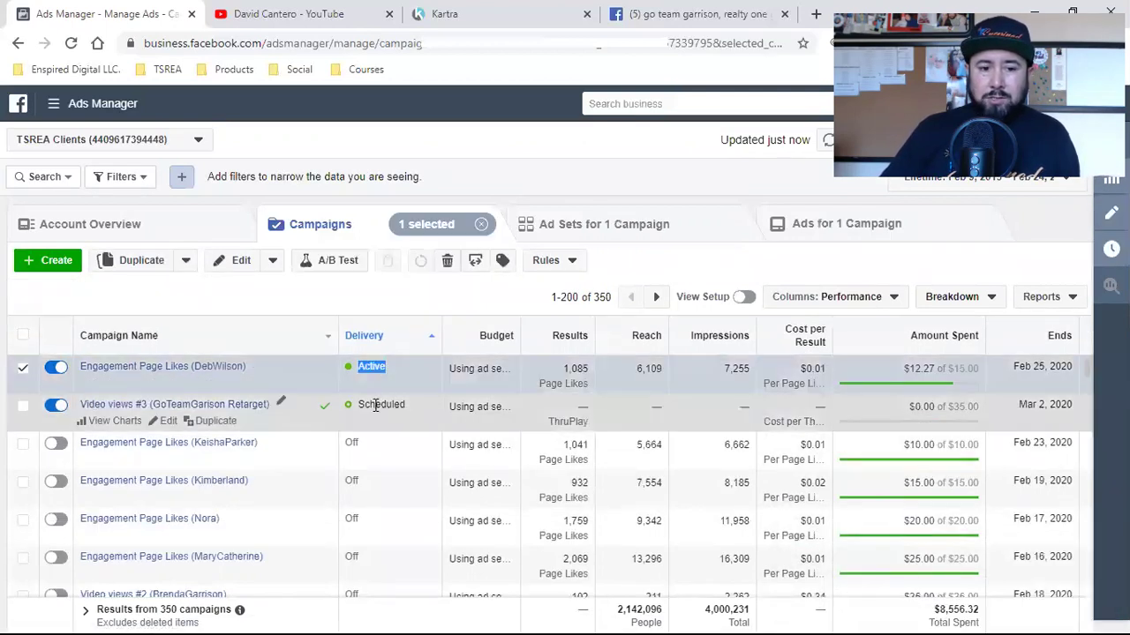
pyautogui.doubleClick(375, 404)
pyautogui.click(639, 231)
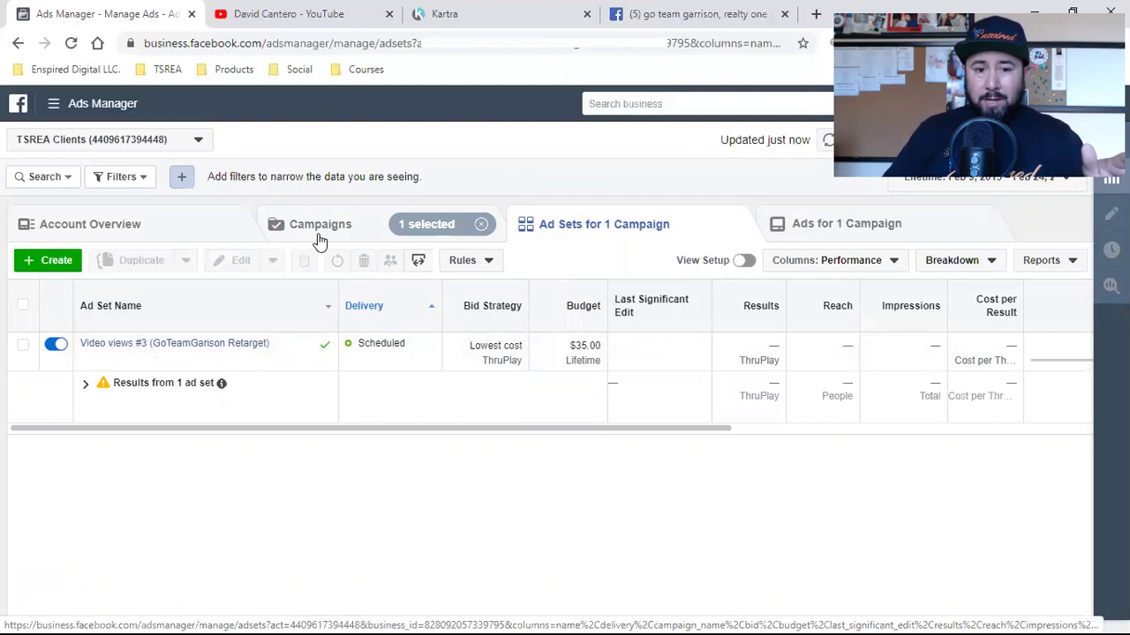
pyautogui.click(328, 306)
pyautogui.click(333, 332)
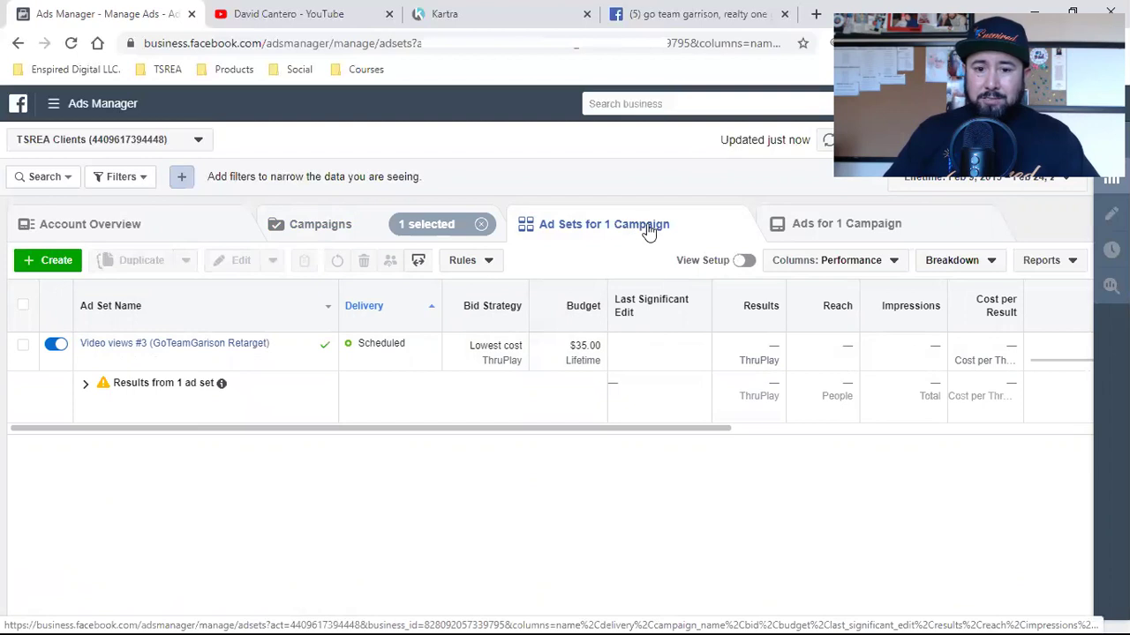
# Step: Select the campaign's ad set and examine the delivery status of the ad inside it
pyautogui.doubleClick(374, 347)
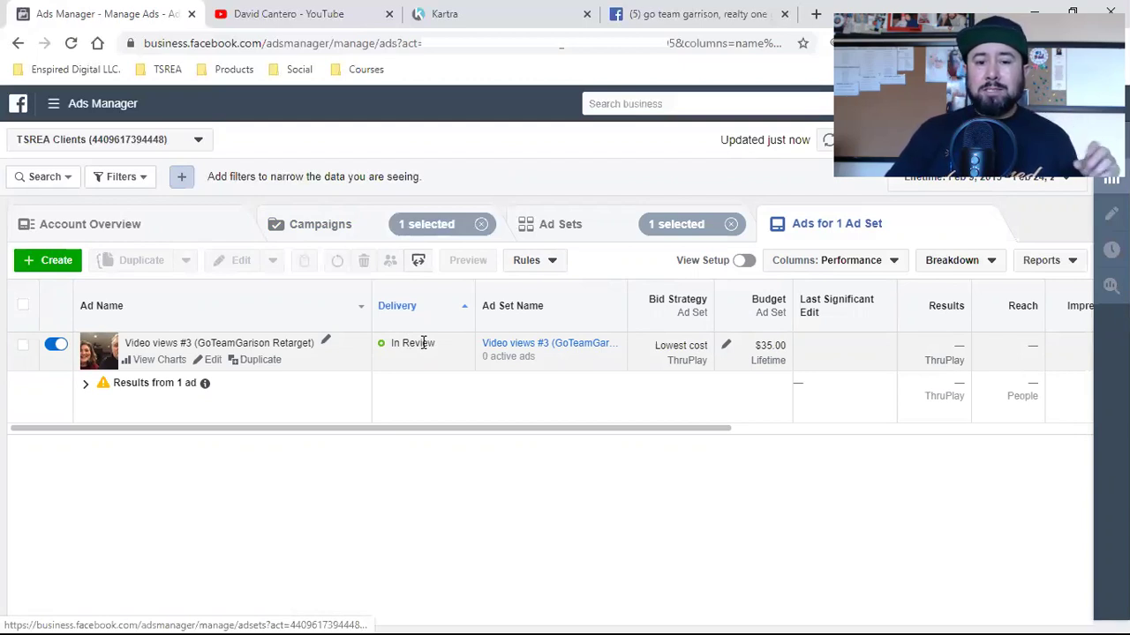
pyautogui.doubleClick(424, 343)
pyautogui.tripleClick(424, 343)
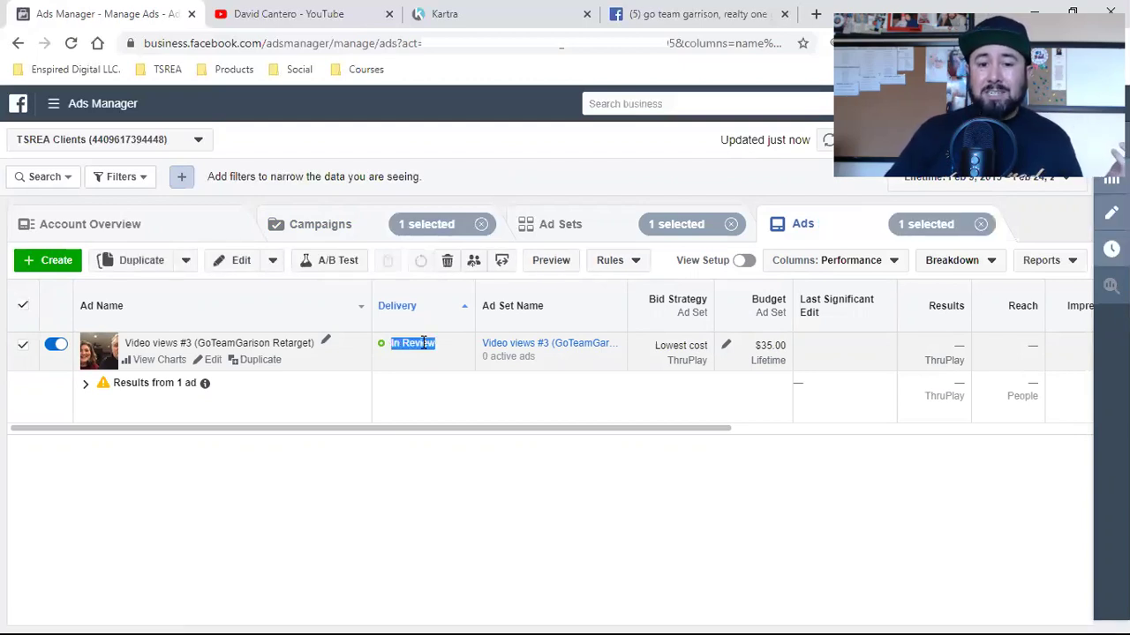
pyautogui.click(393, 542)
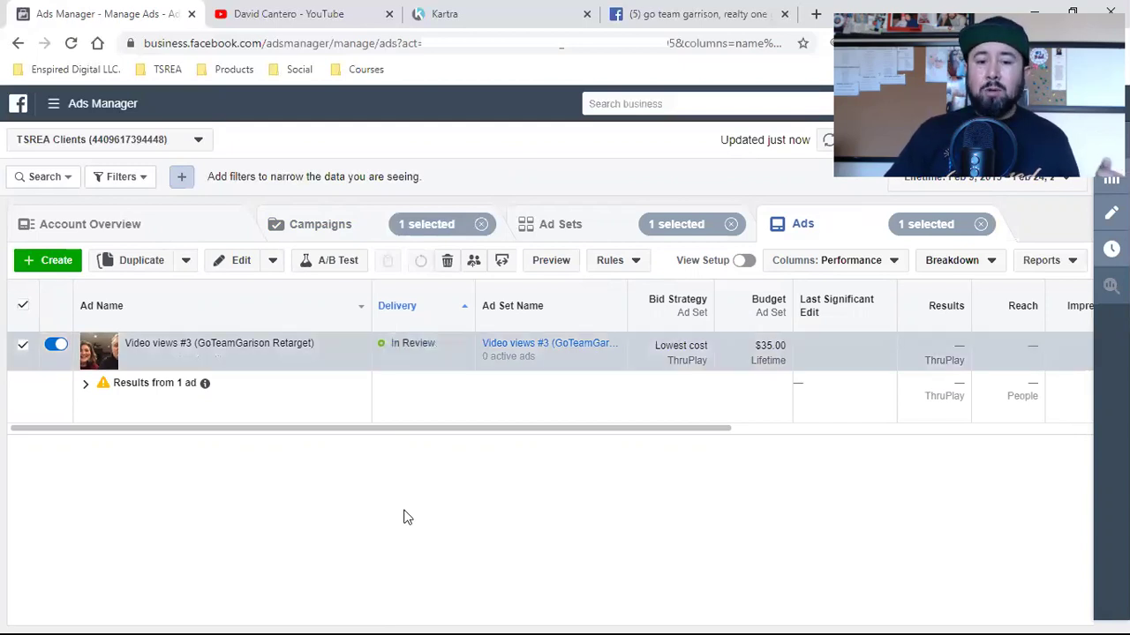